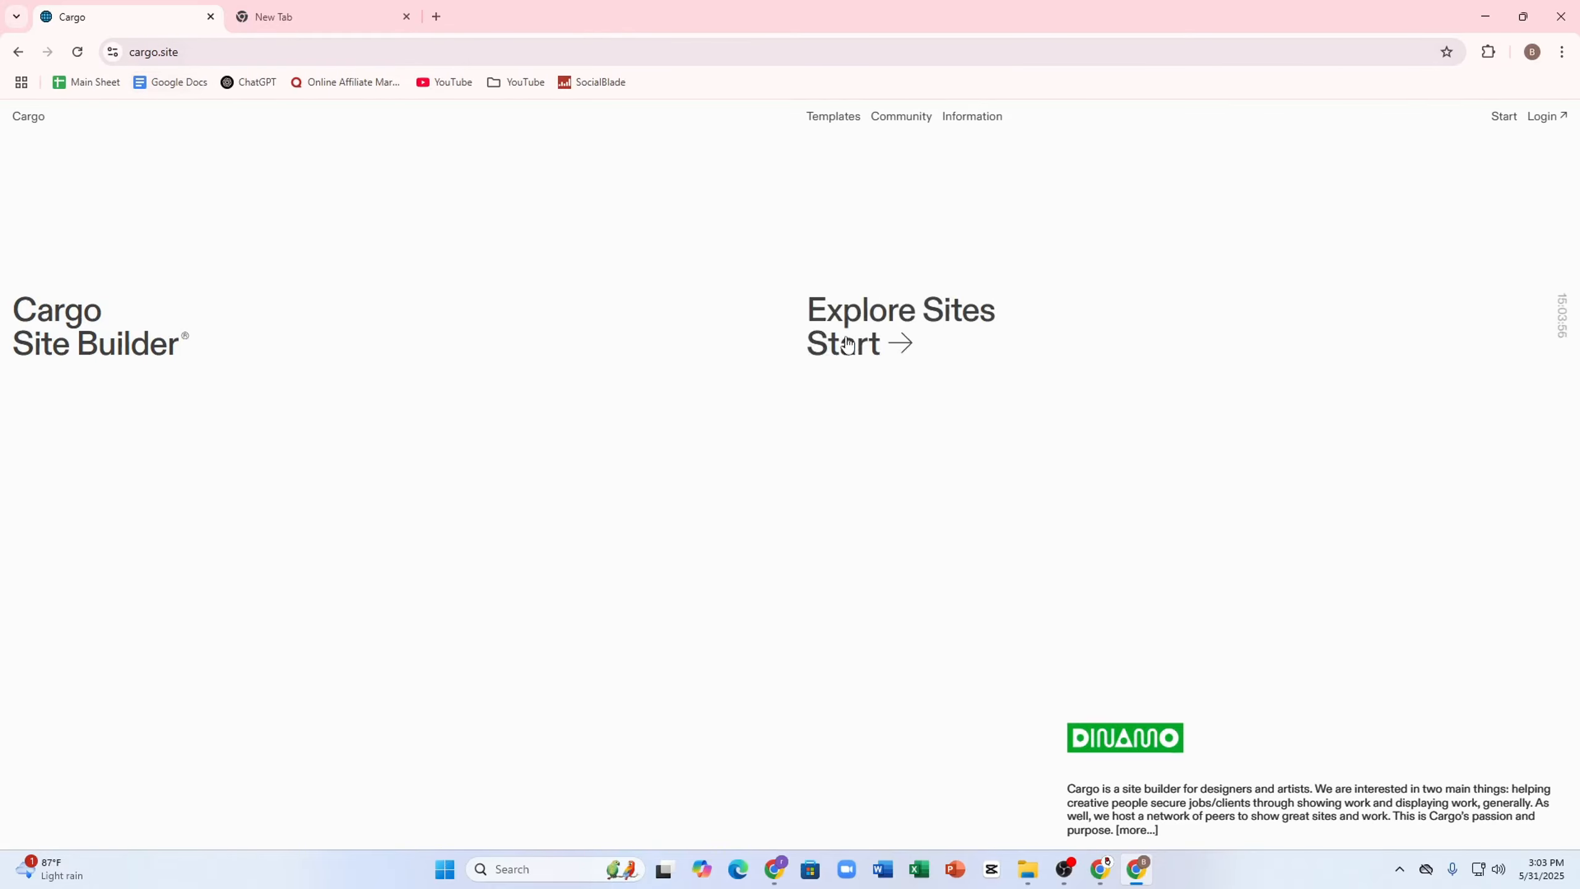
Open the site template gallery and preview Template B374 in mobile and desktop views, examining its page layout
click(845, 311)
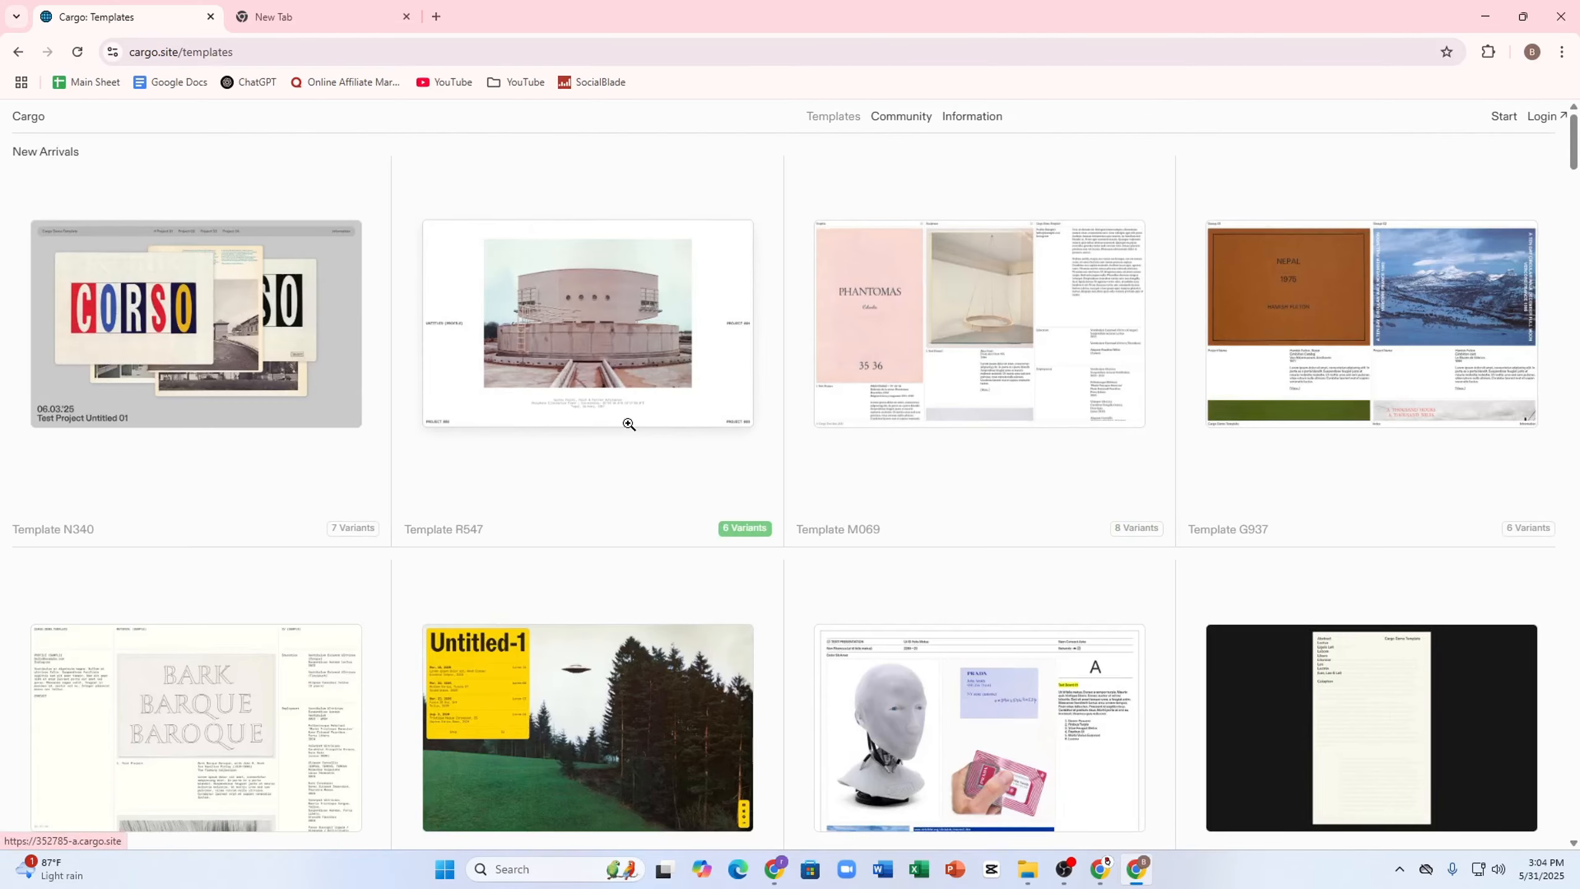
scroll(570, 426, down, 5)
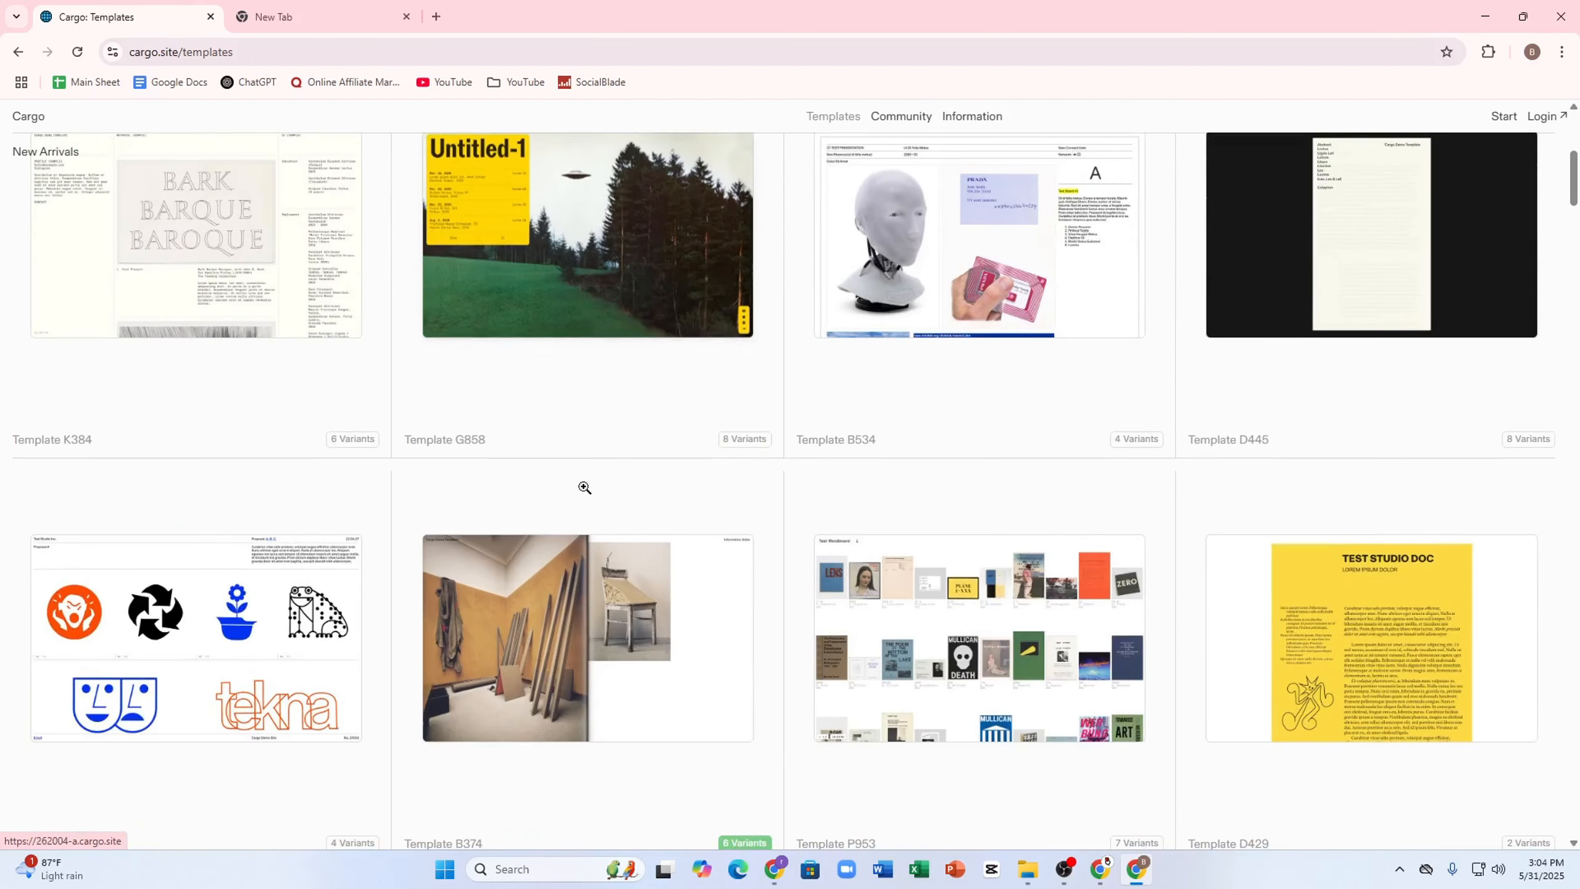
click(548, 669)
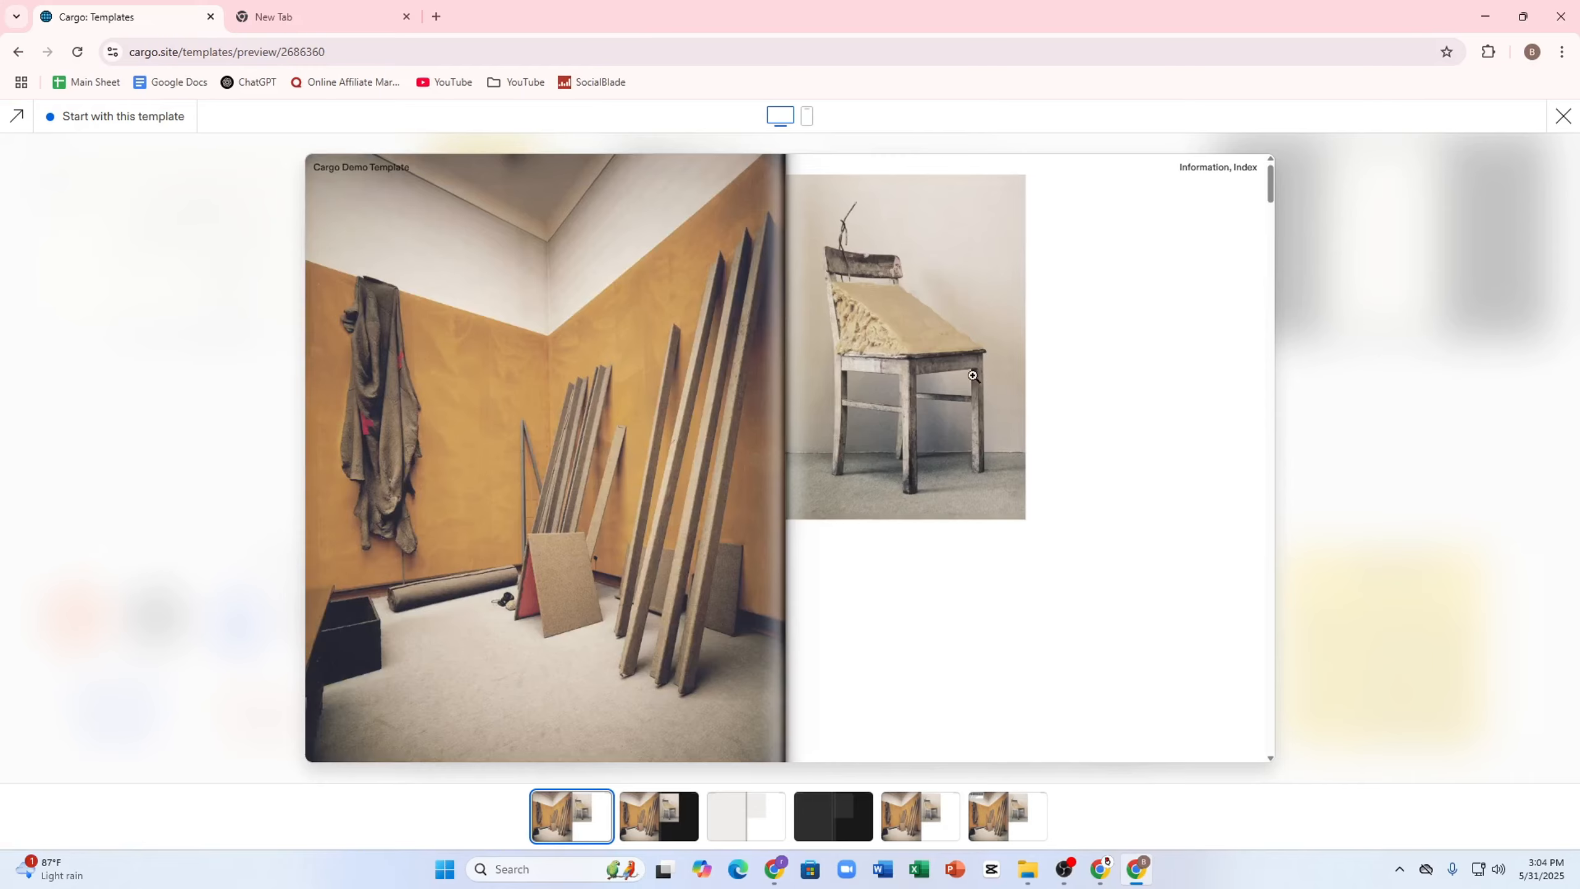
click(807, 116)
click(782, 122)
scroll(798, 178, down, 15)
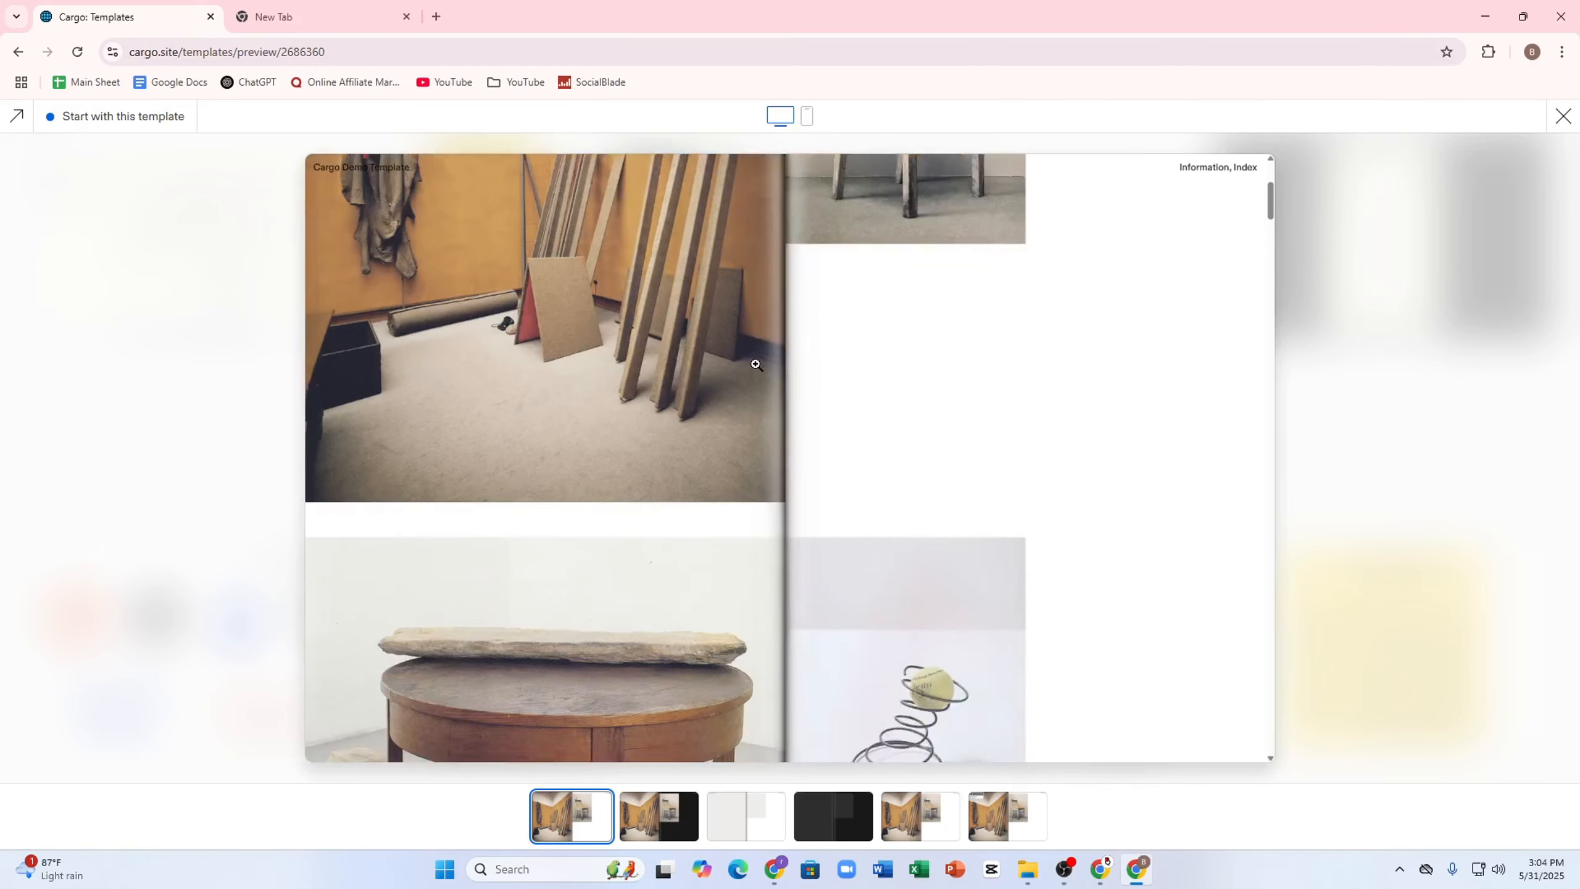
scroll(1164, 579, down, 10)
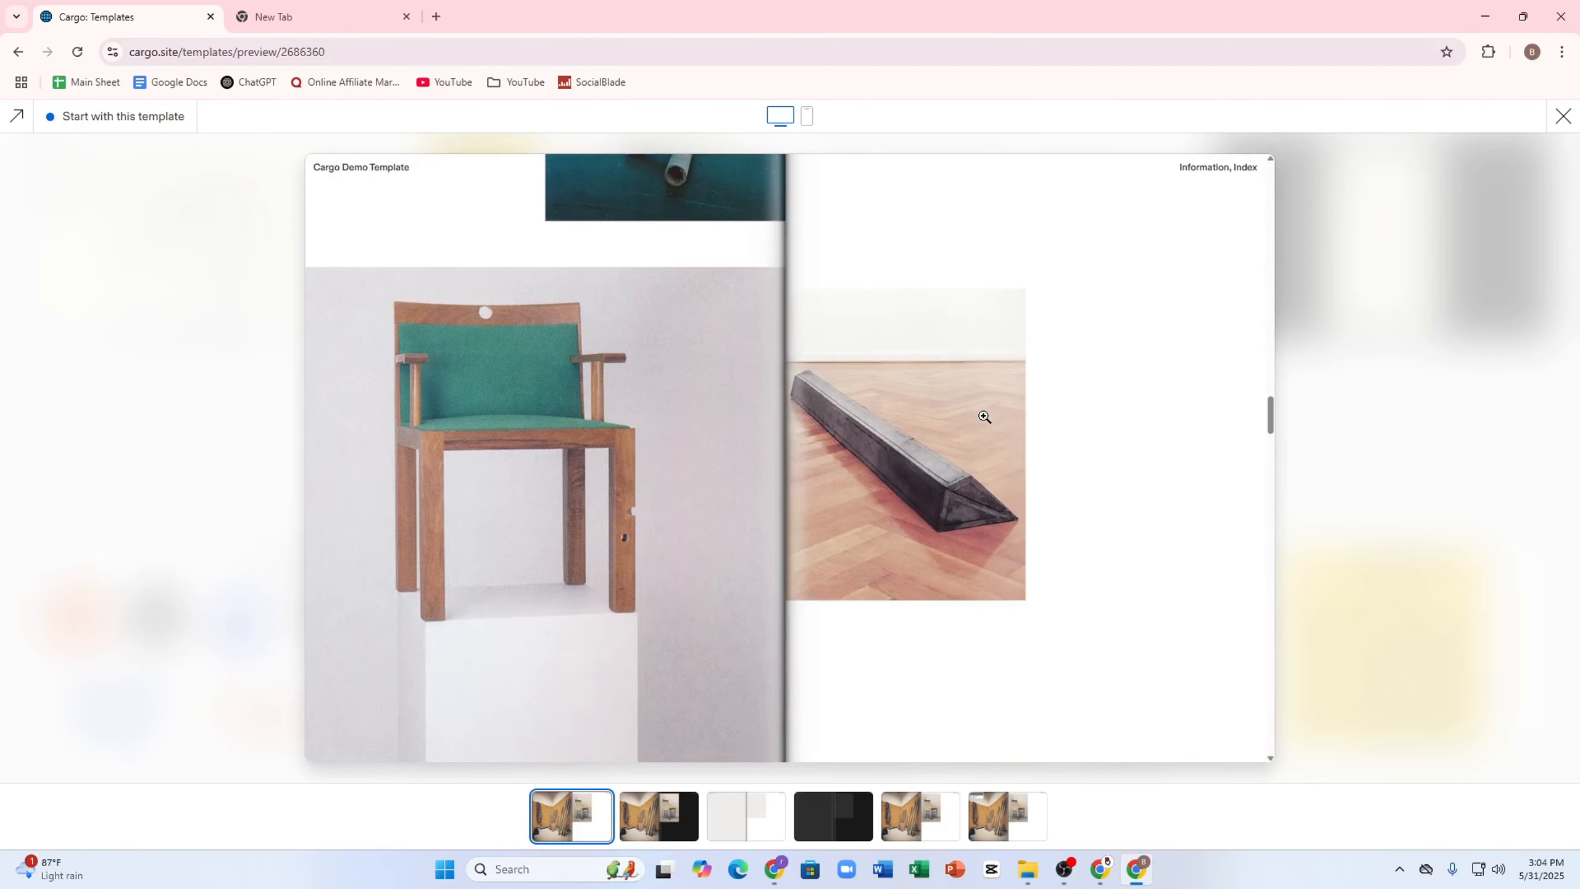
Examine an enlarged gallery image and the last variant of Template B374, and return to the template gallery
click(984, 419)
click(1245, 461)
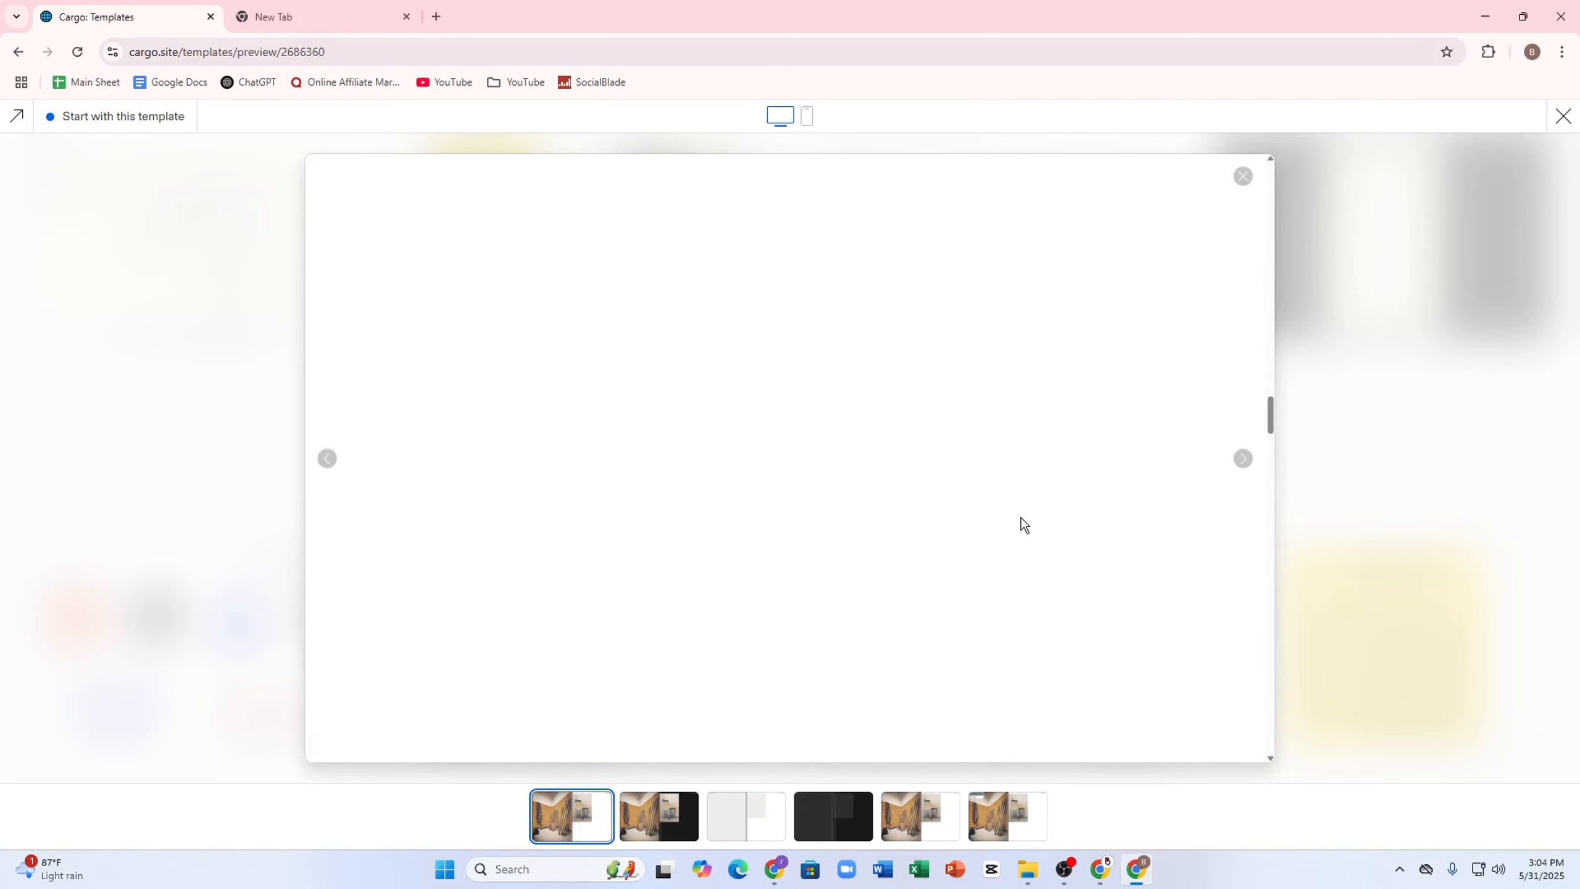
click(1000, 799)
scroll(739, 613, down, 5)
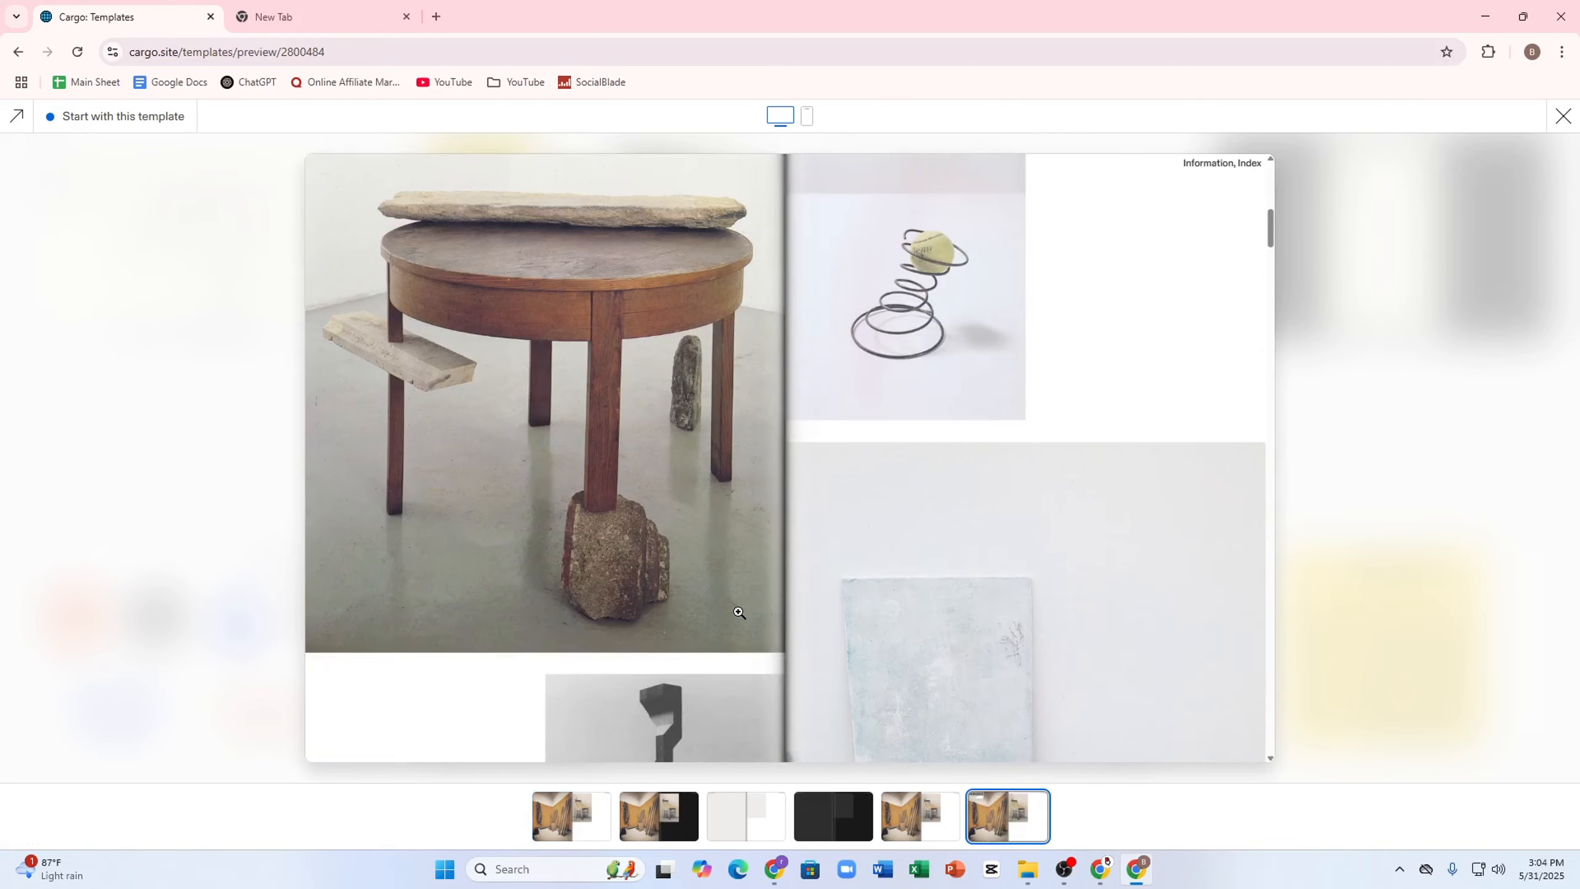
click(1563, 116)
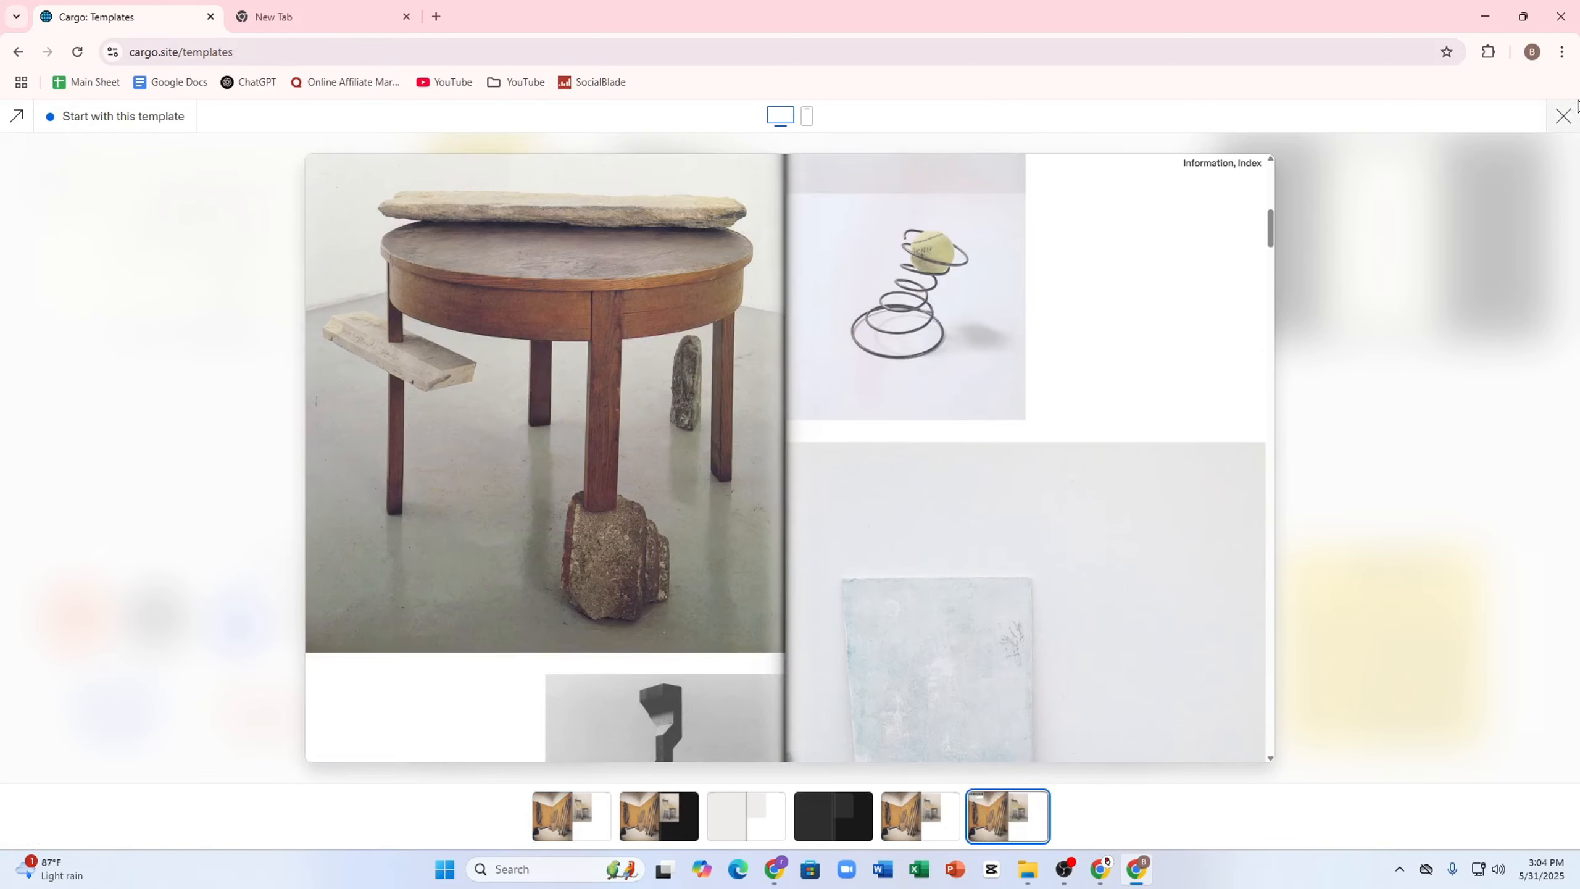
scroll(759, 253, up, 5)
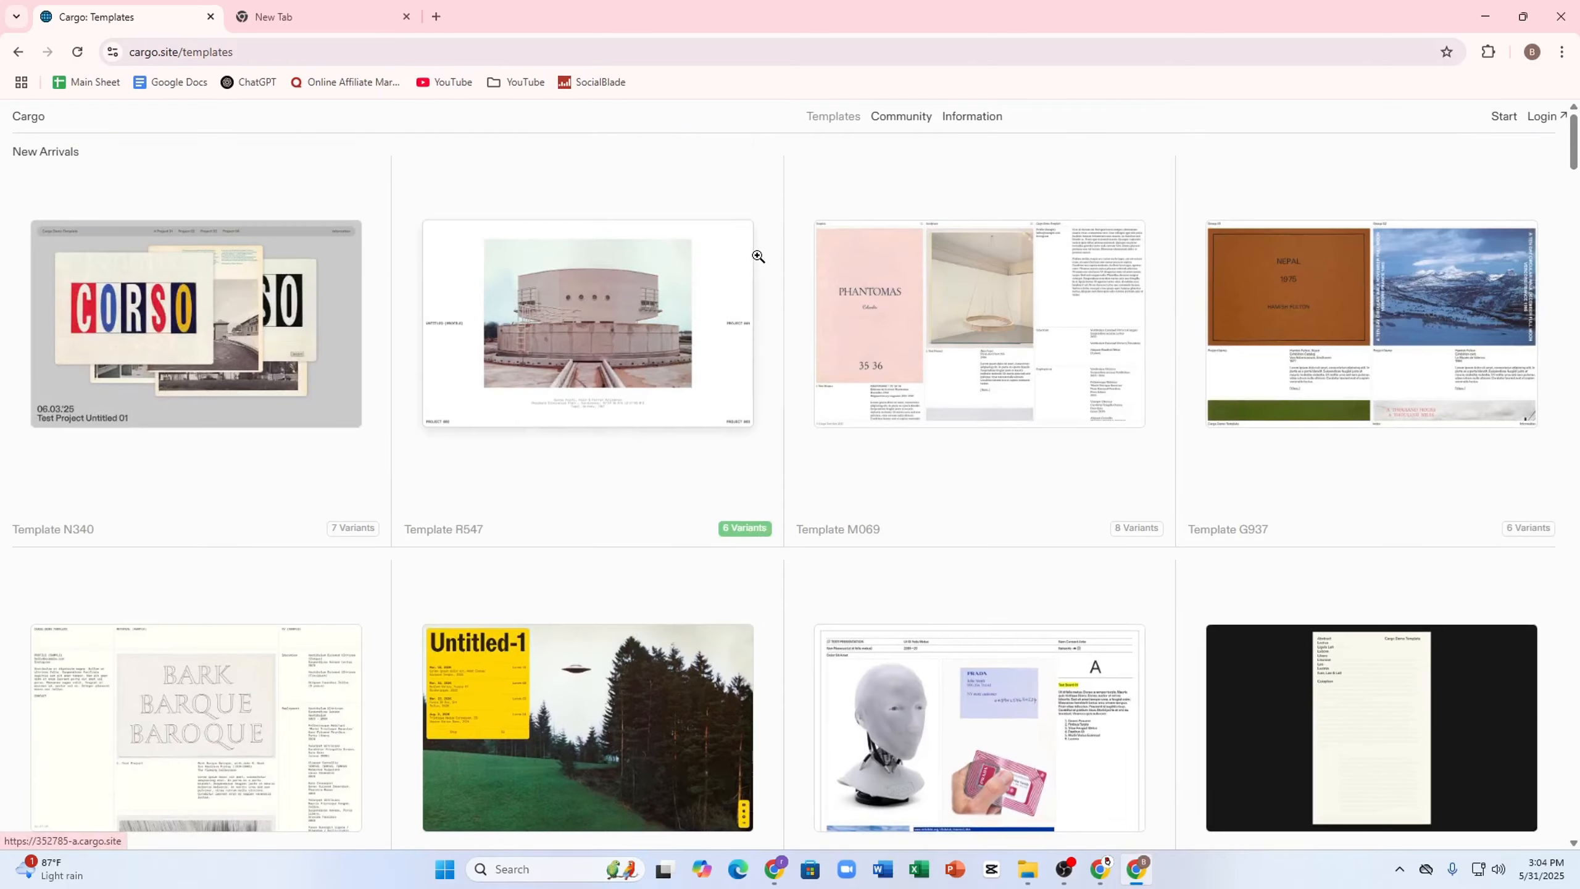
Preview Template R547, examine its project pages, and close the preview
click(743, 527)
scroll(958, 553, down, 20)
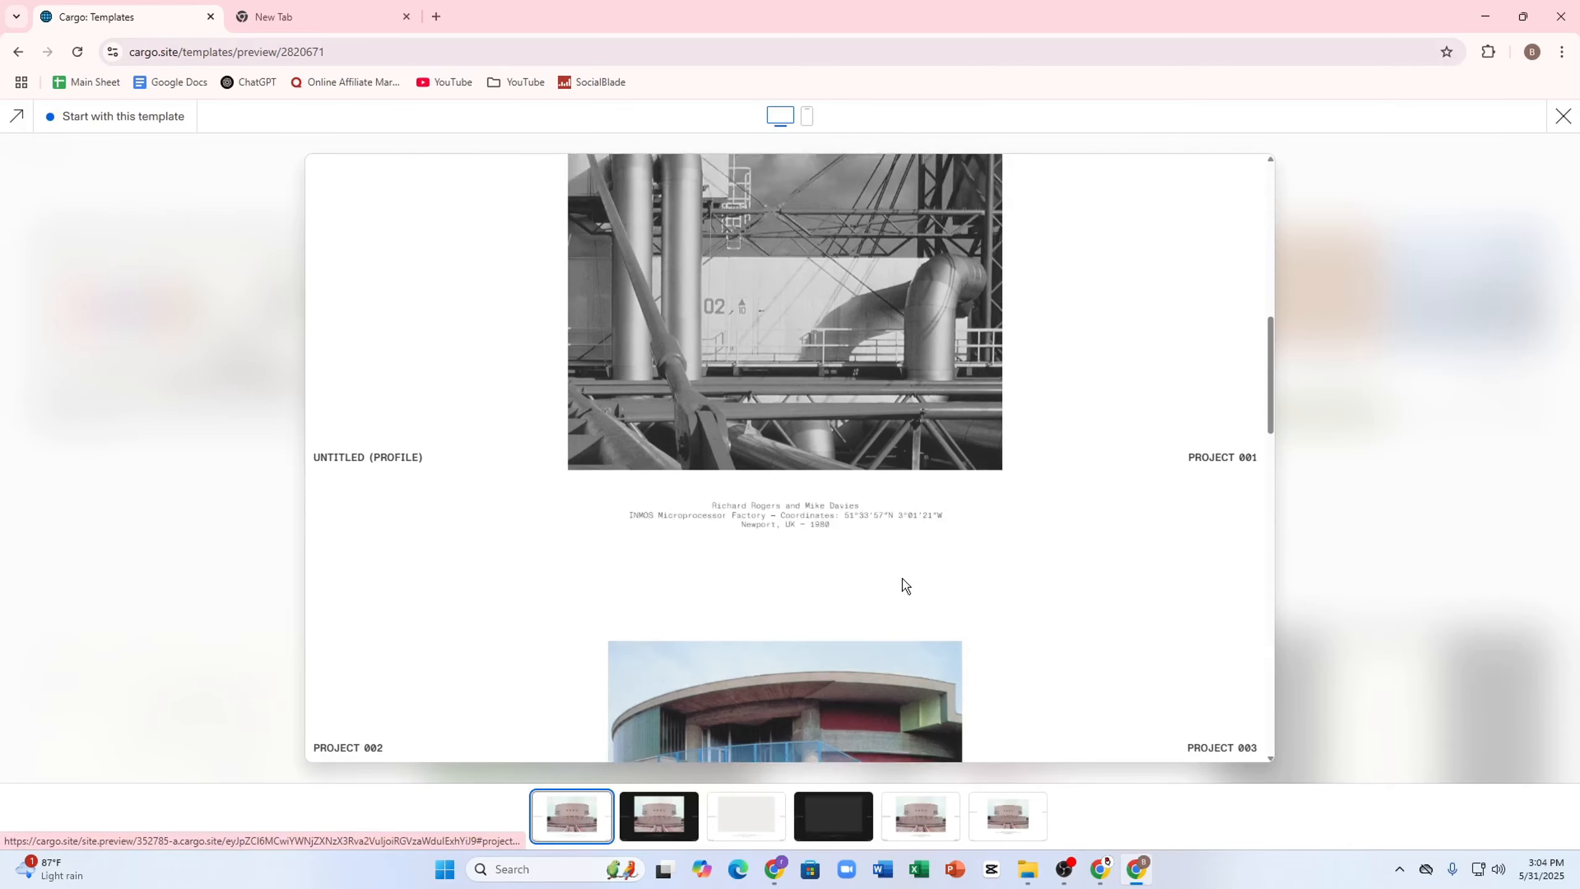
key(Escape)
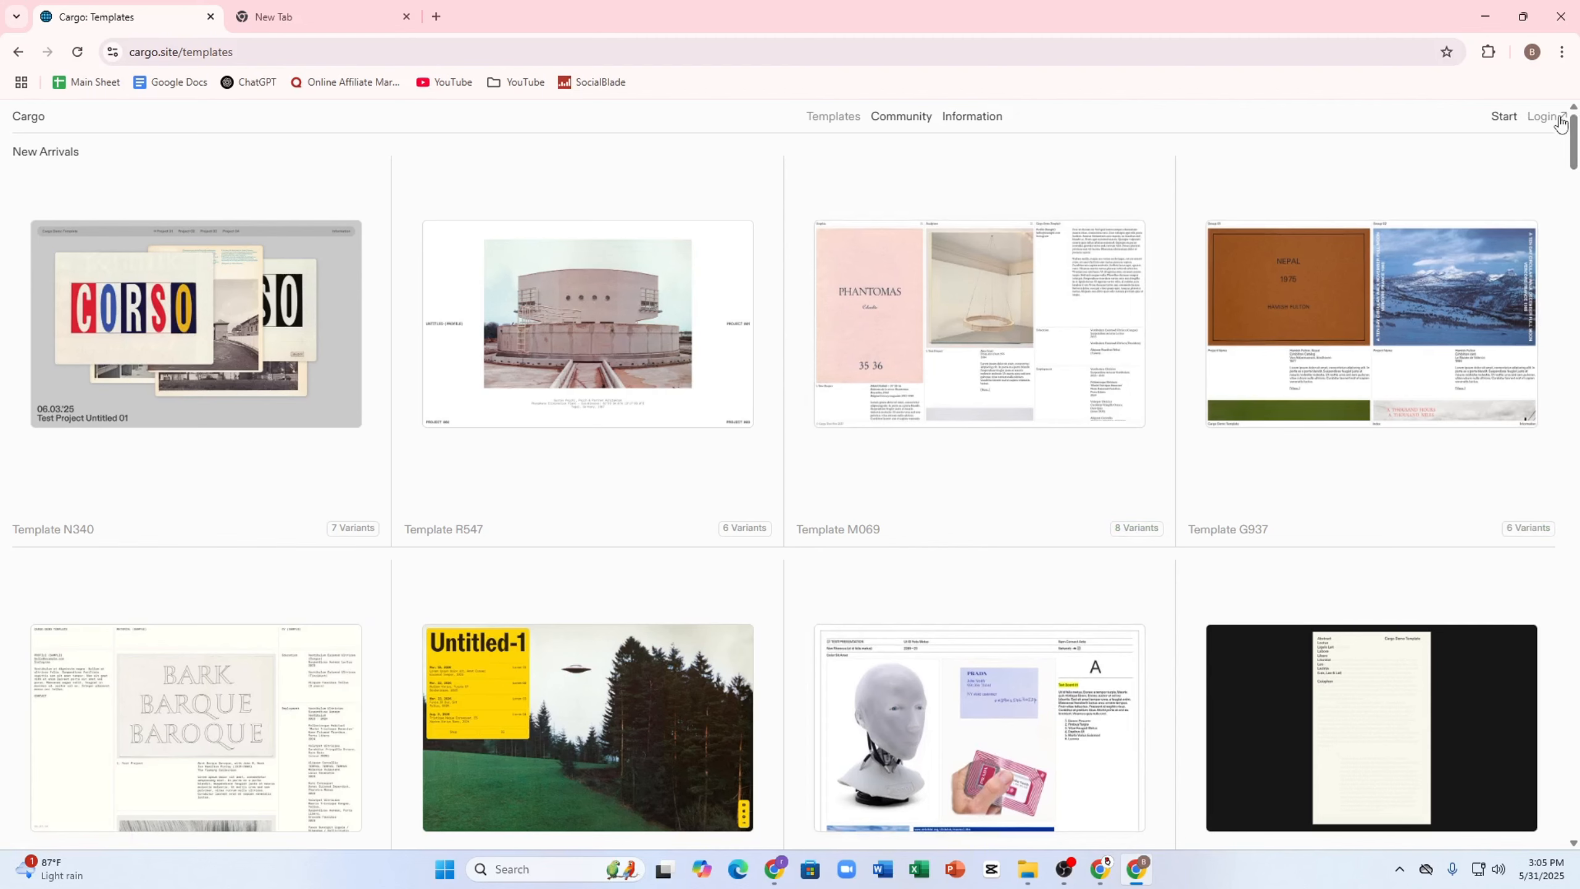
Start a new account and enter the email address and account password
click(1504, 121)
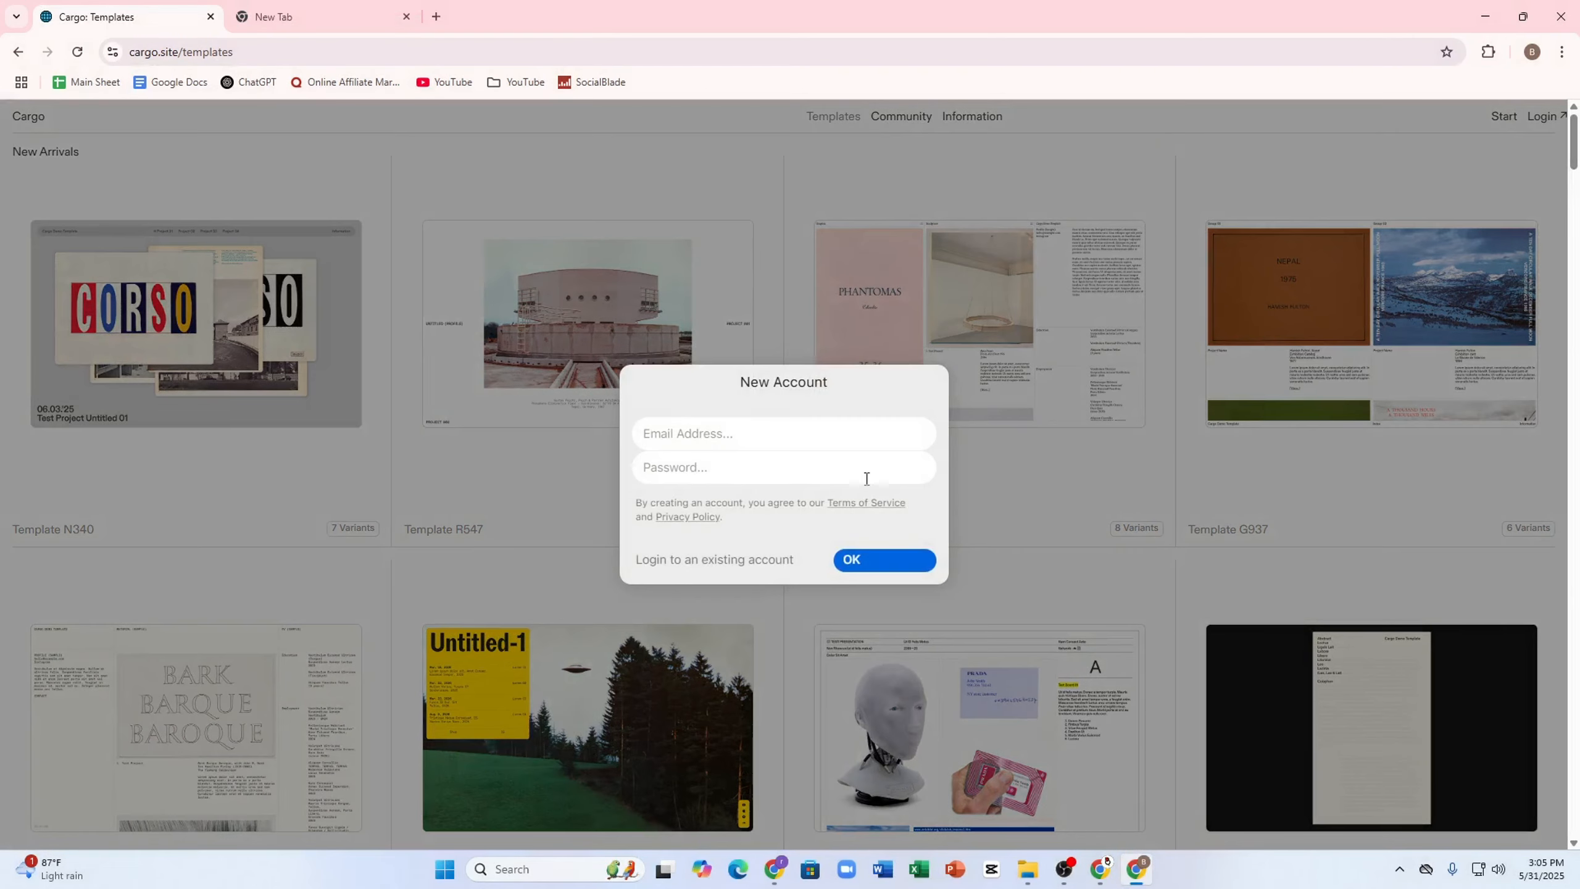
click(754, 430)
click(789, 483)
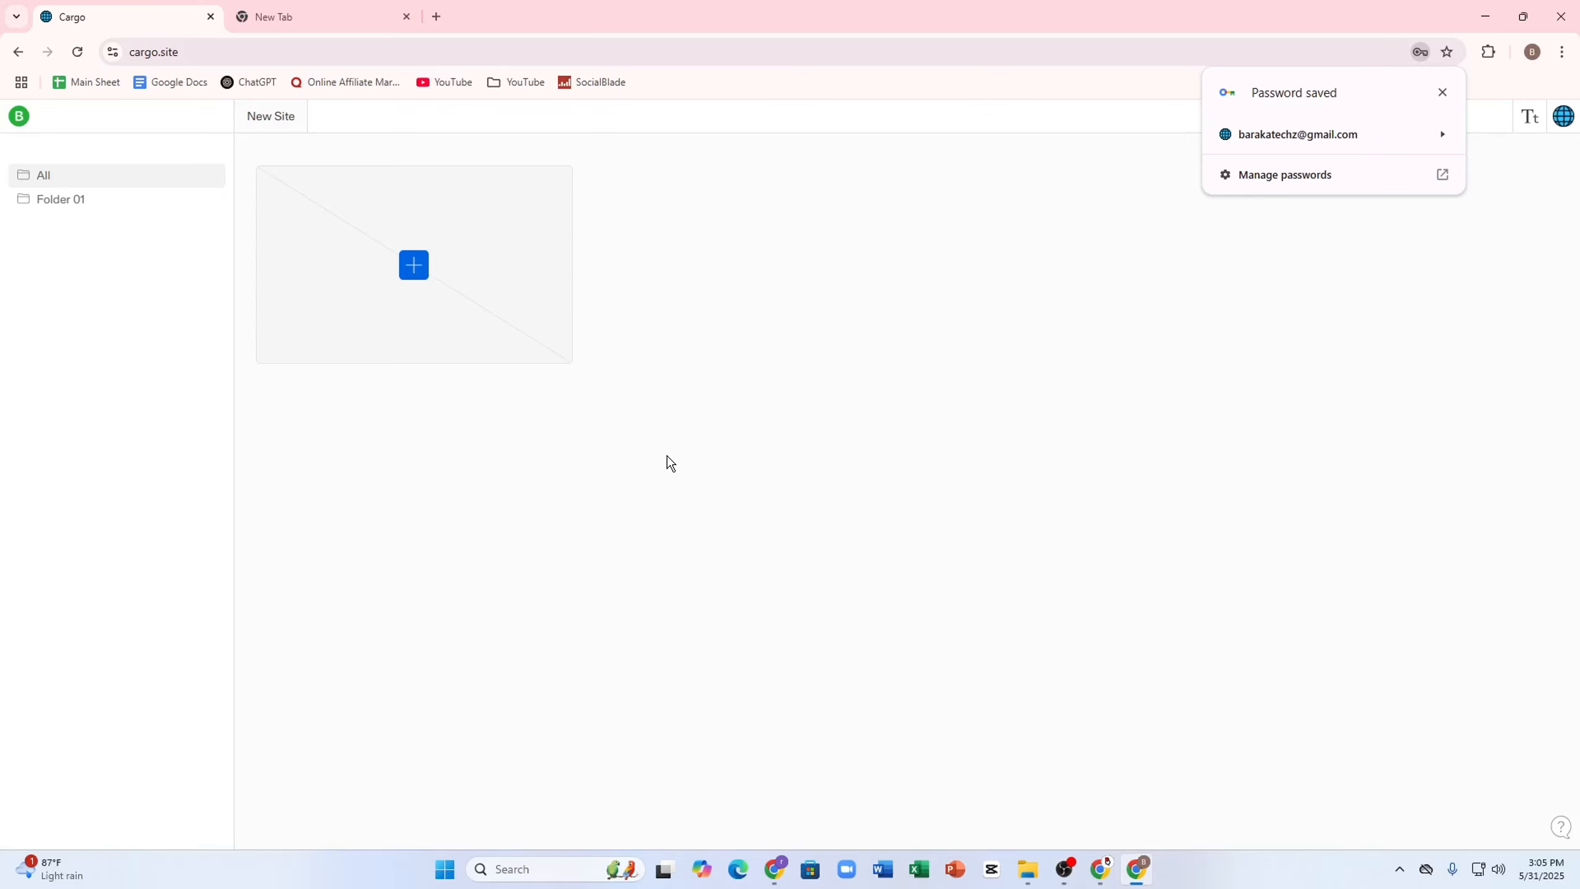
Start a new site, dismiss the saved-password notice, and browse the available templates
click(266, 133)
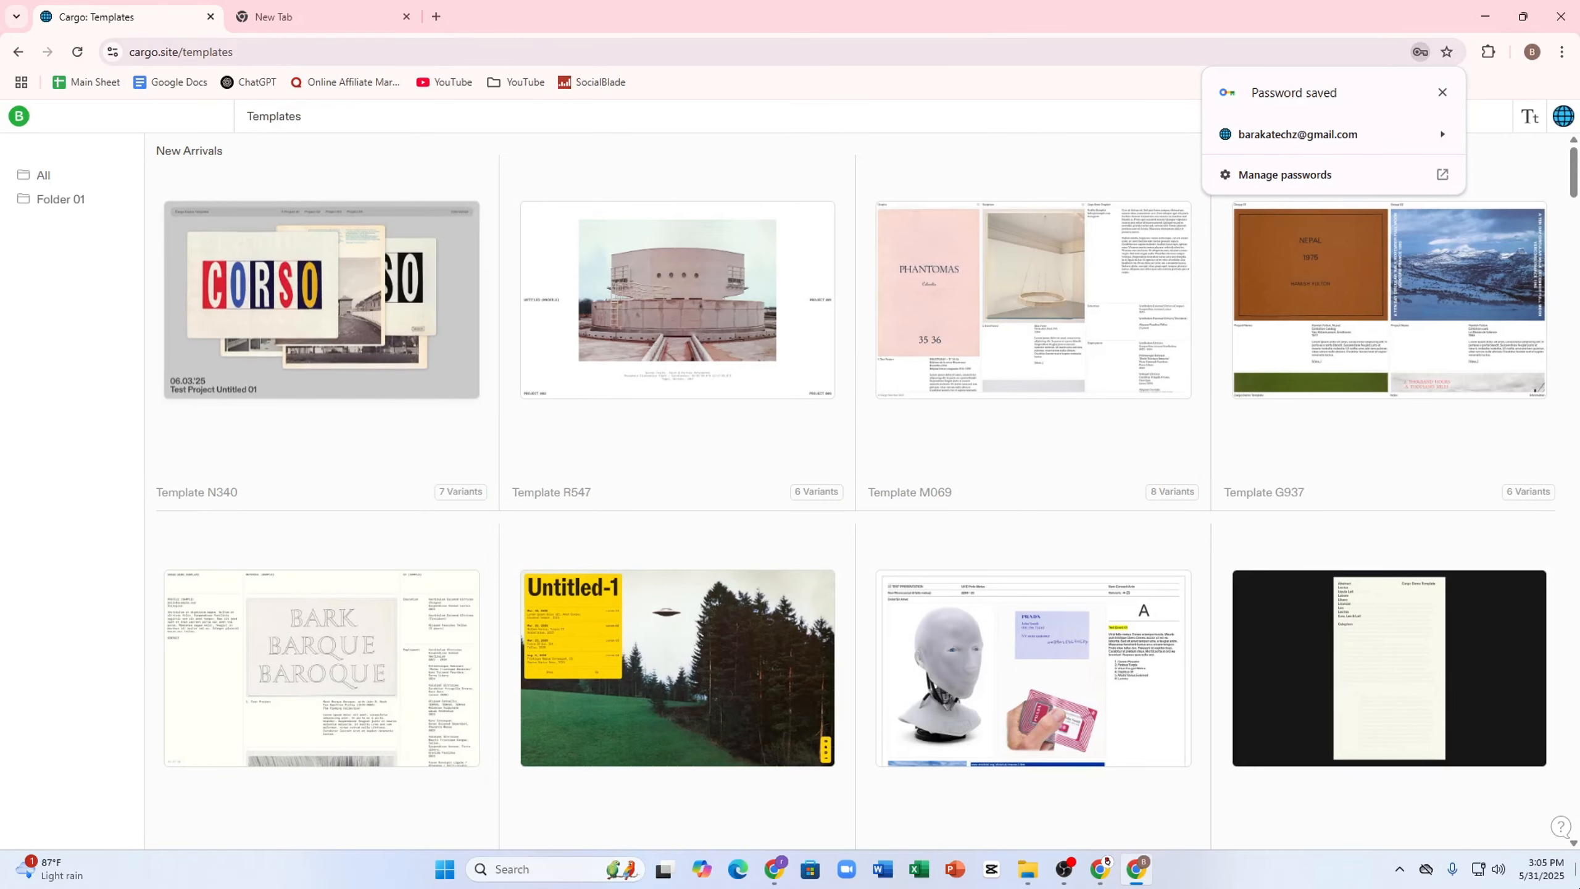
click(1442, 92)
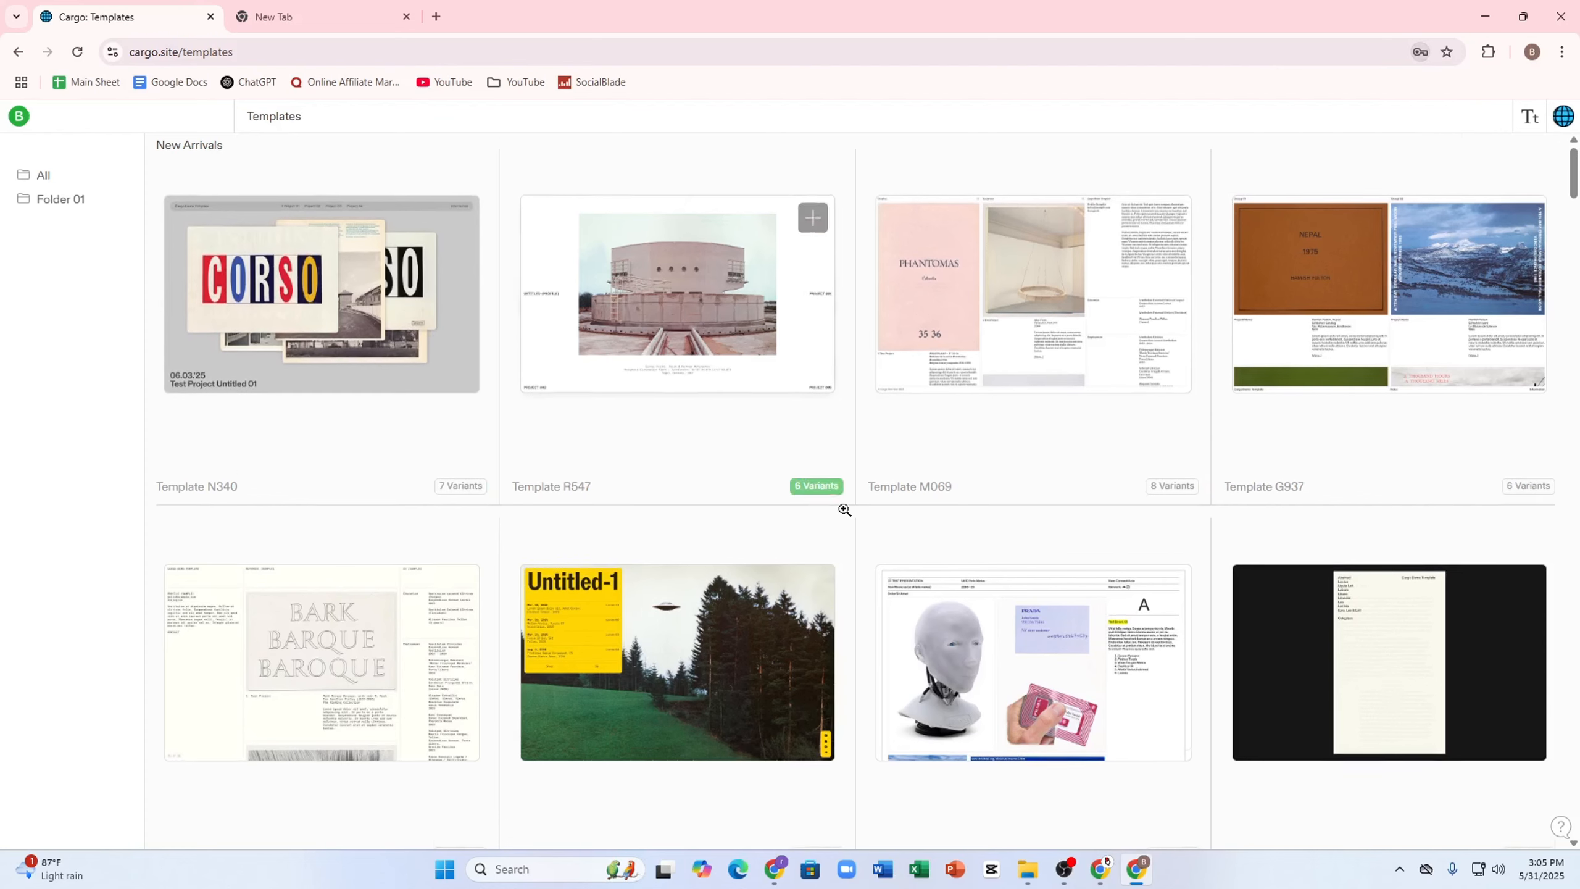
scroll(840, 505, down, 8)
click(32, 175)
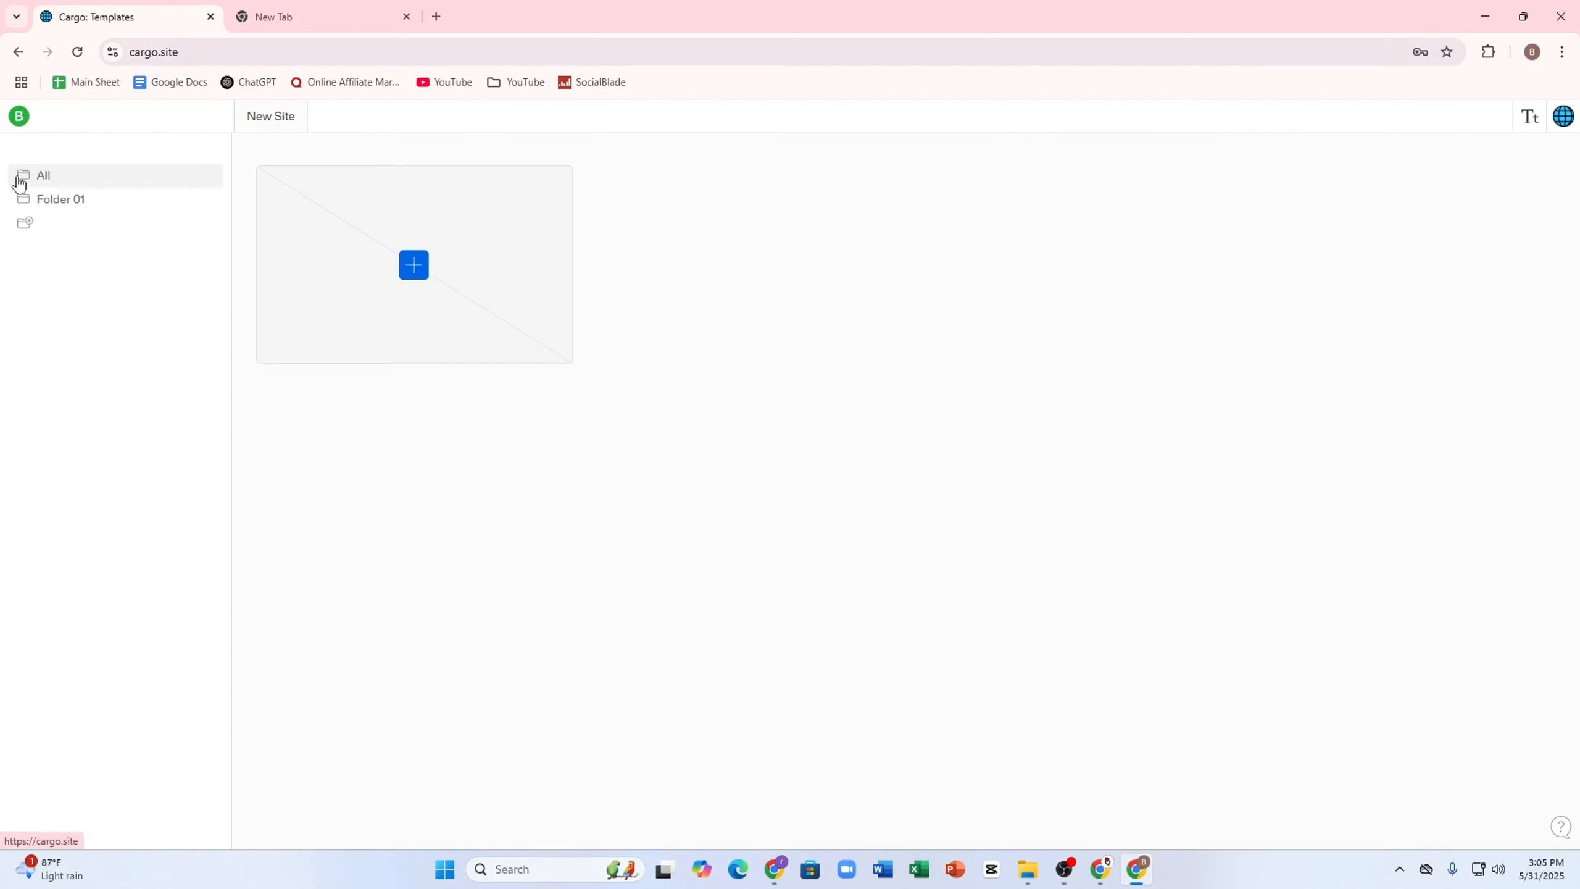
scroll(423, 292, down, 8)
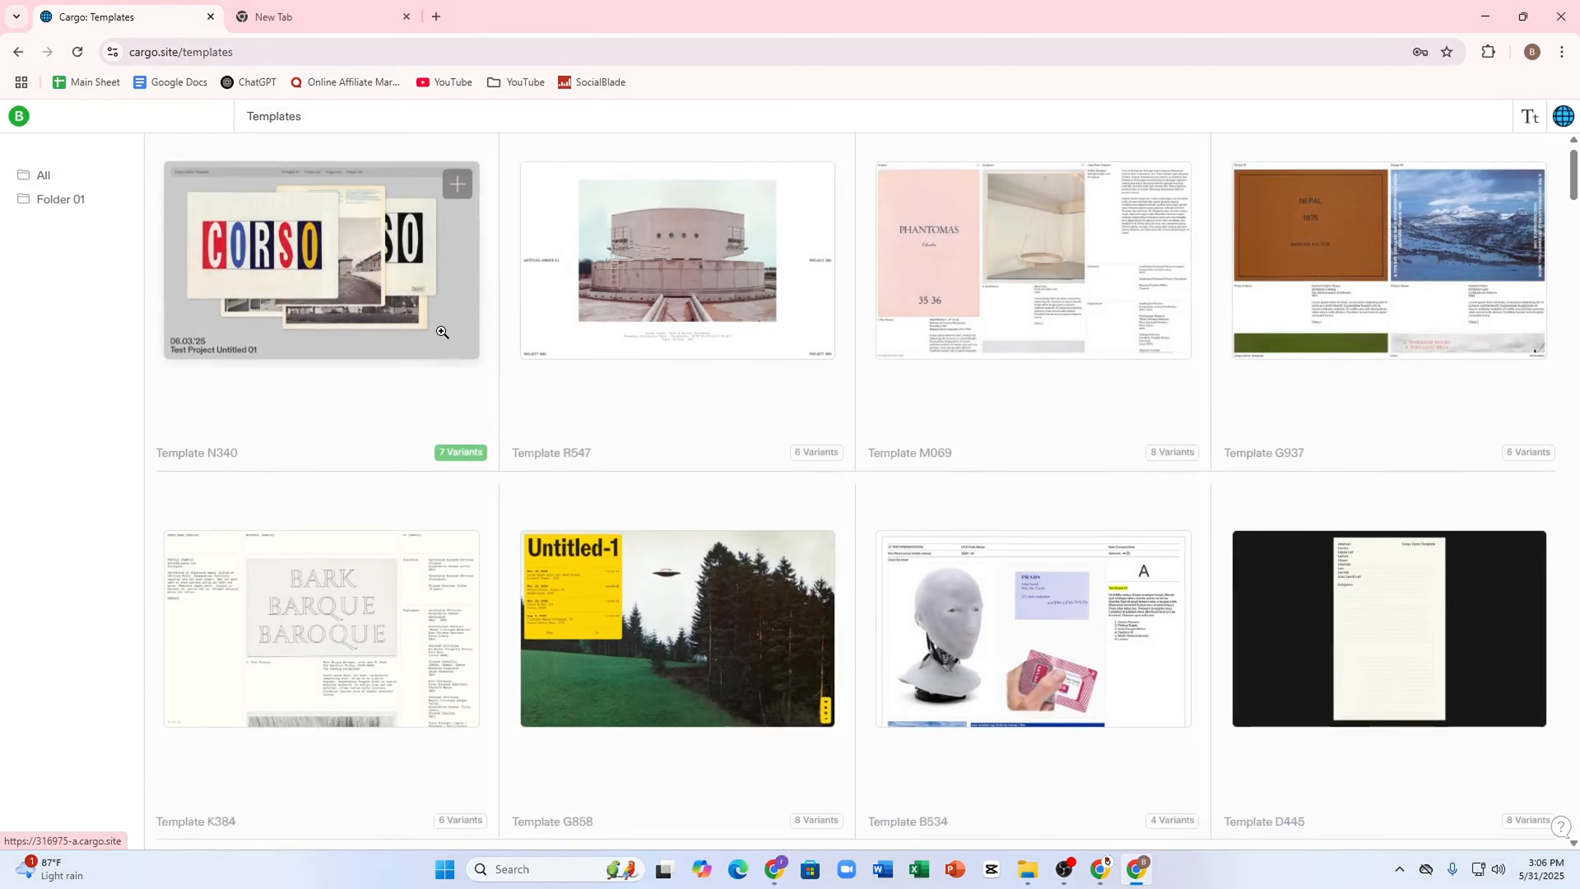
scroll(441, 326, up, 4)
Preview Template B374, examine its layout and fifth variant, and close the preview
click(590, 361)
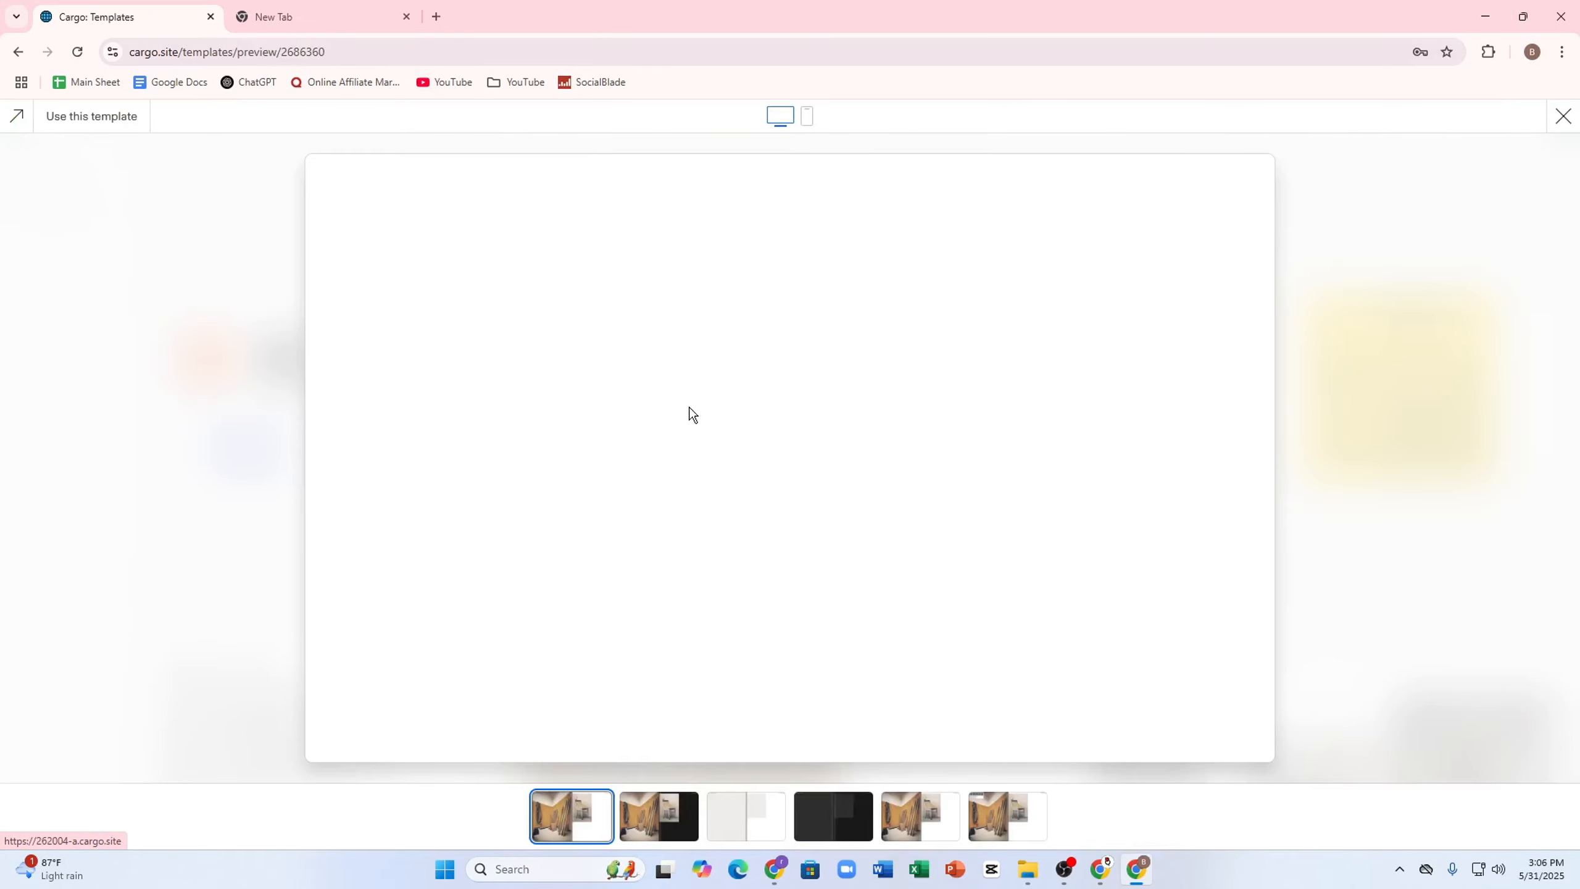
scroll(783, 617, down, 20)
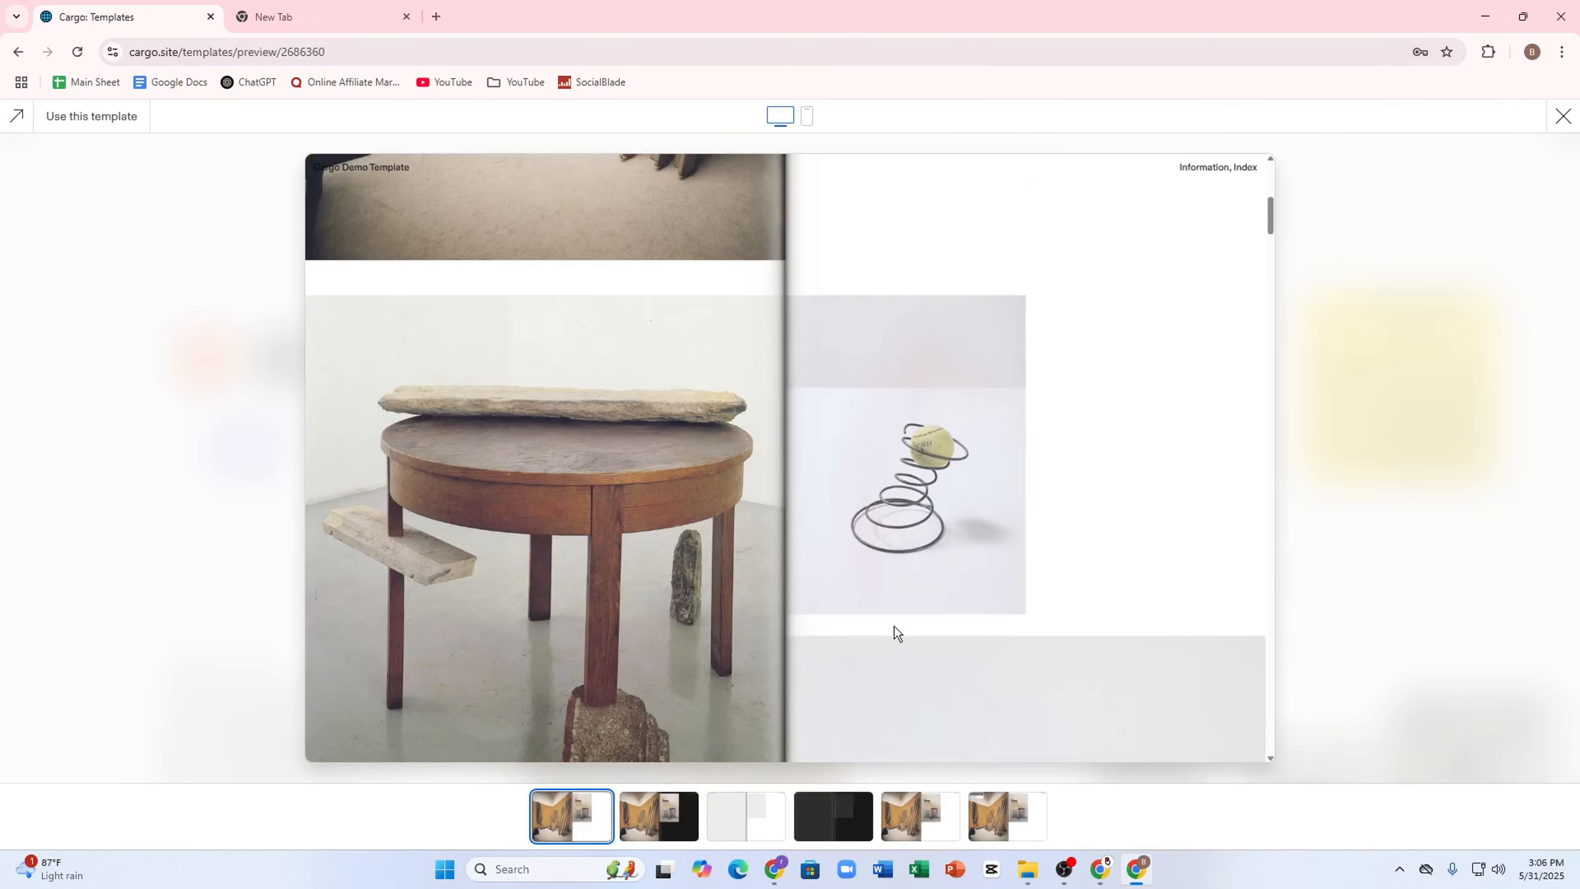
scroll(876, 750, down, 15)
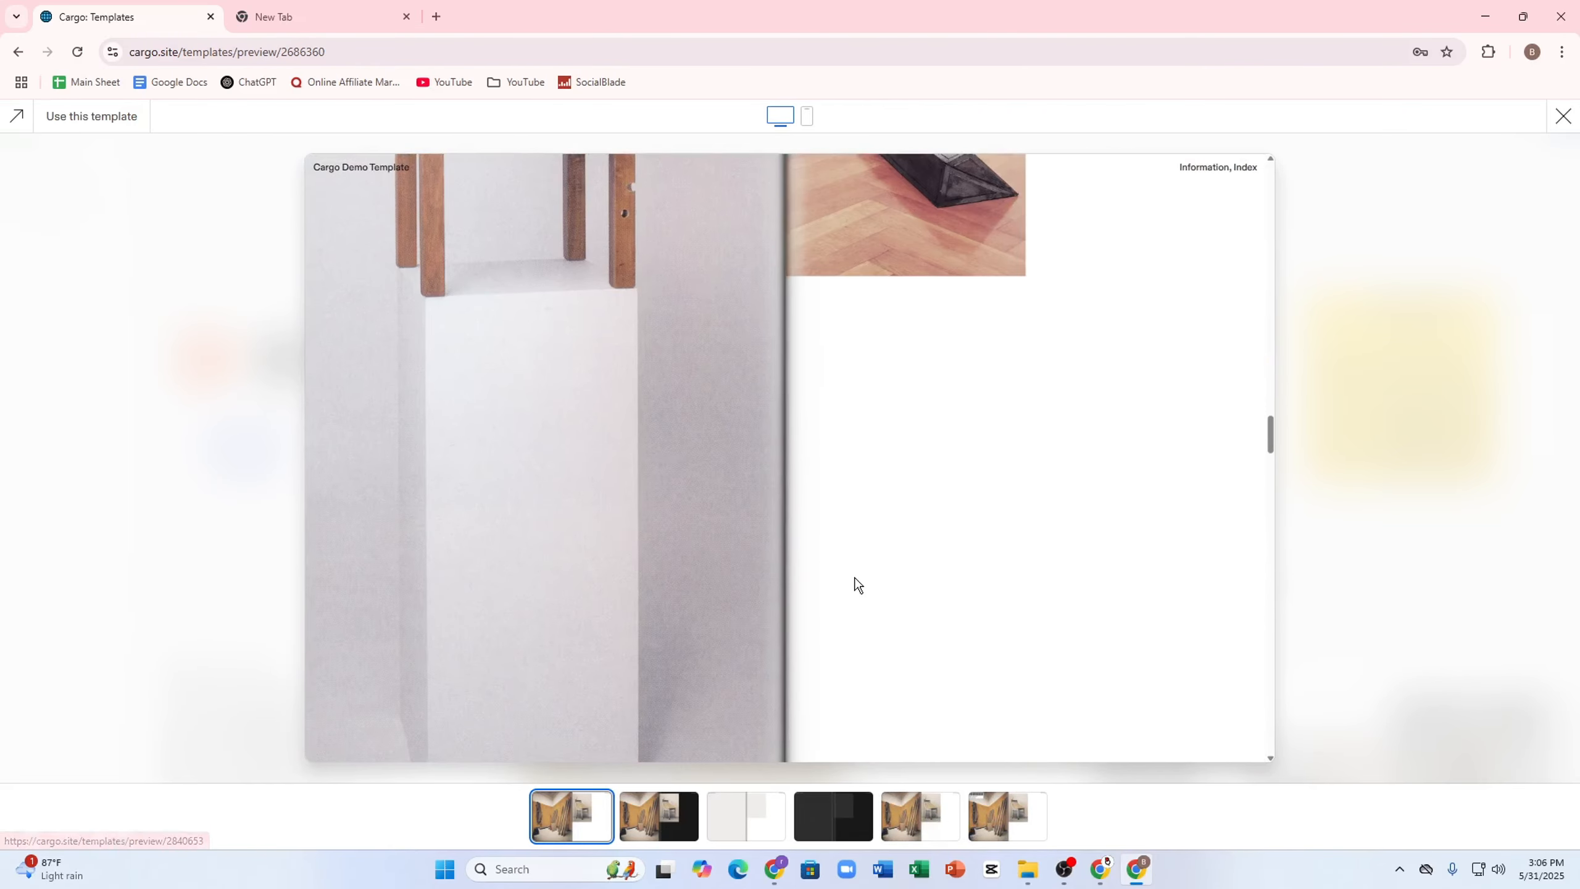
right_click(854, 581)
click(912, 837)
click(920, 821)
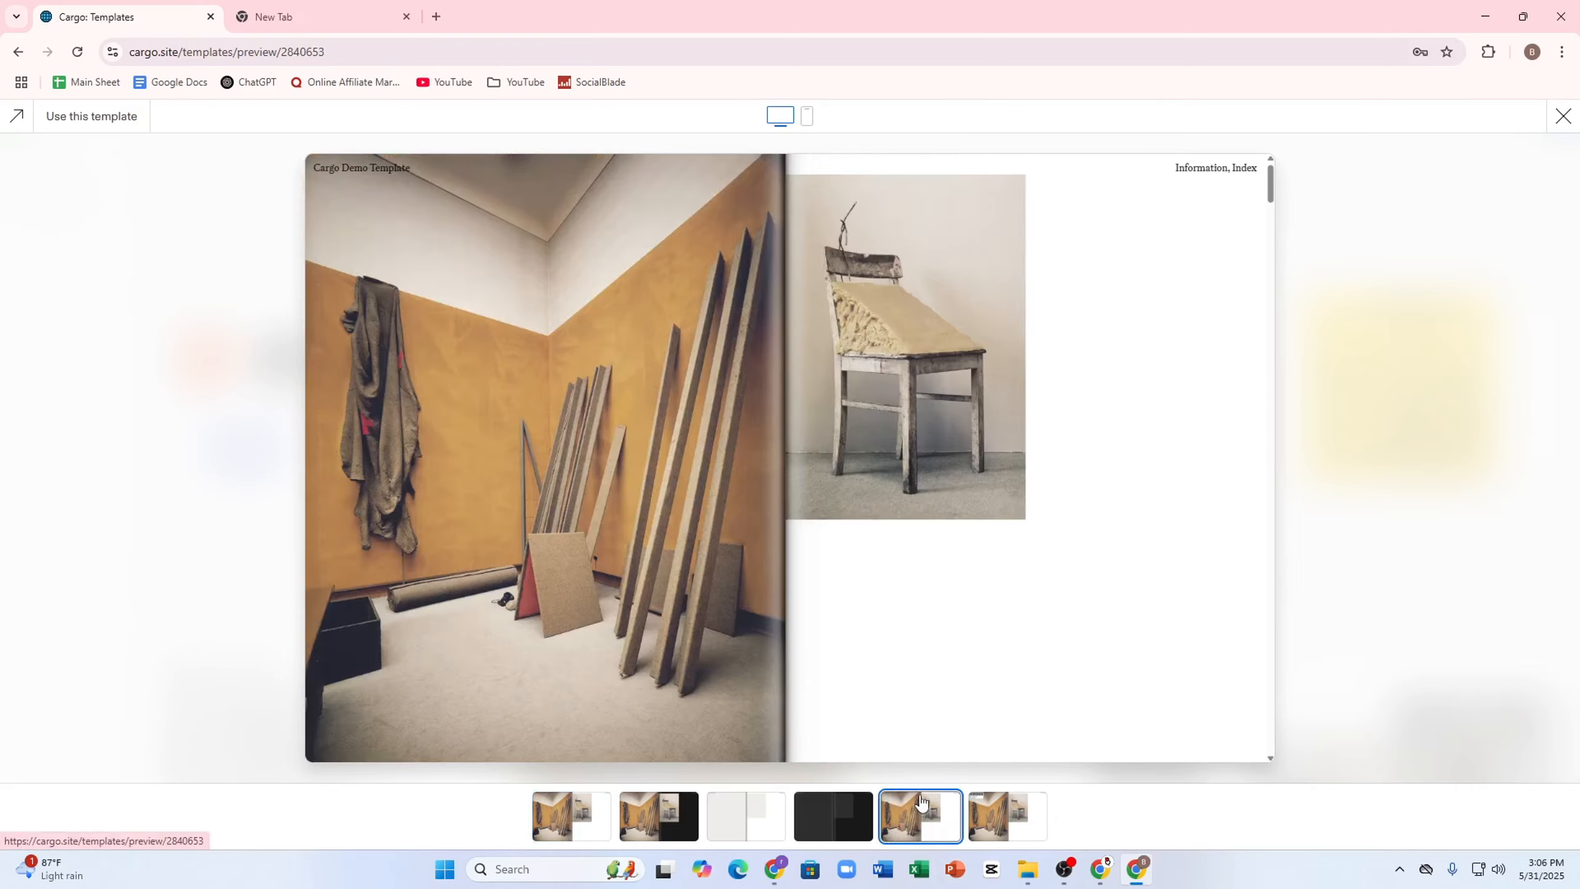
click(1564, 119)
Duplicate Template B374 from the gallery and open the copied site for editing
right_click(699, 372)
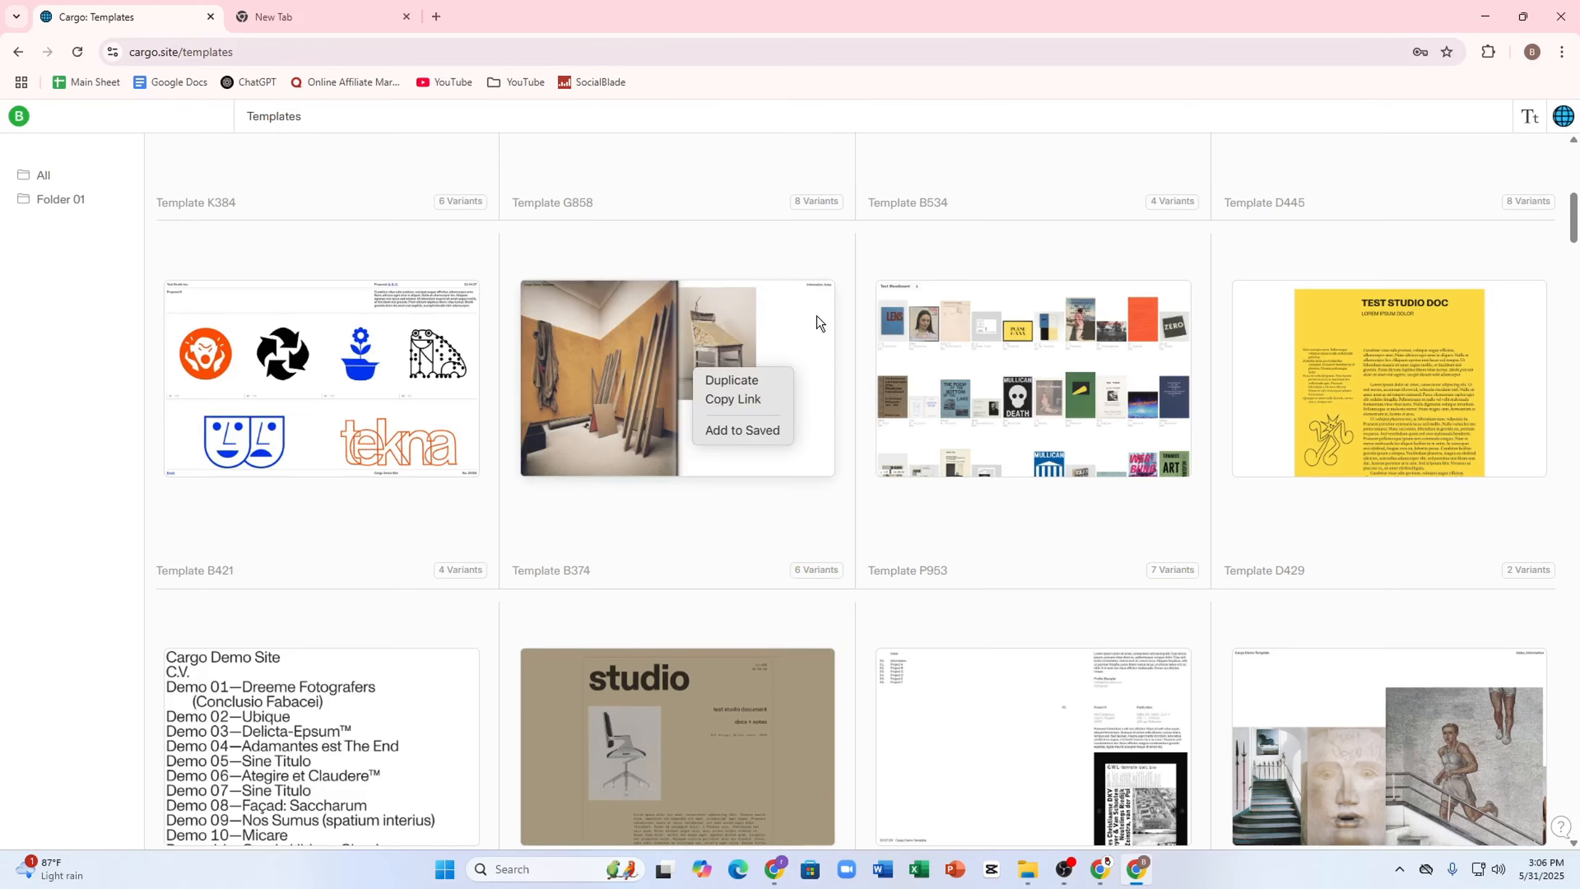
click(758, 381)
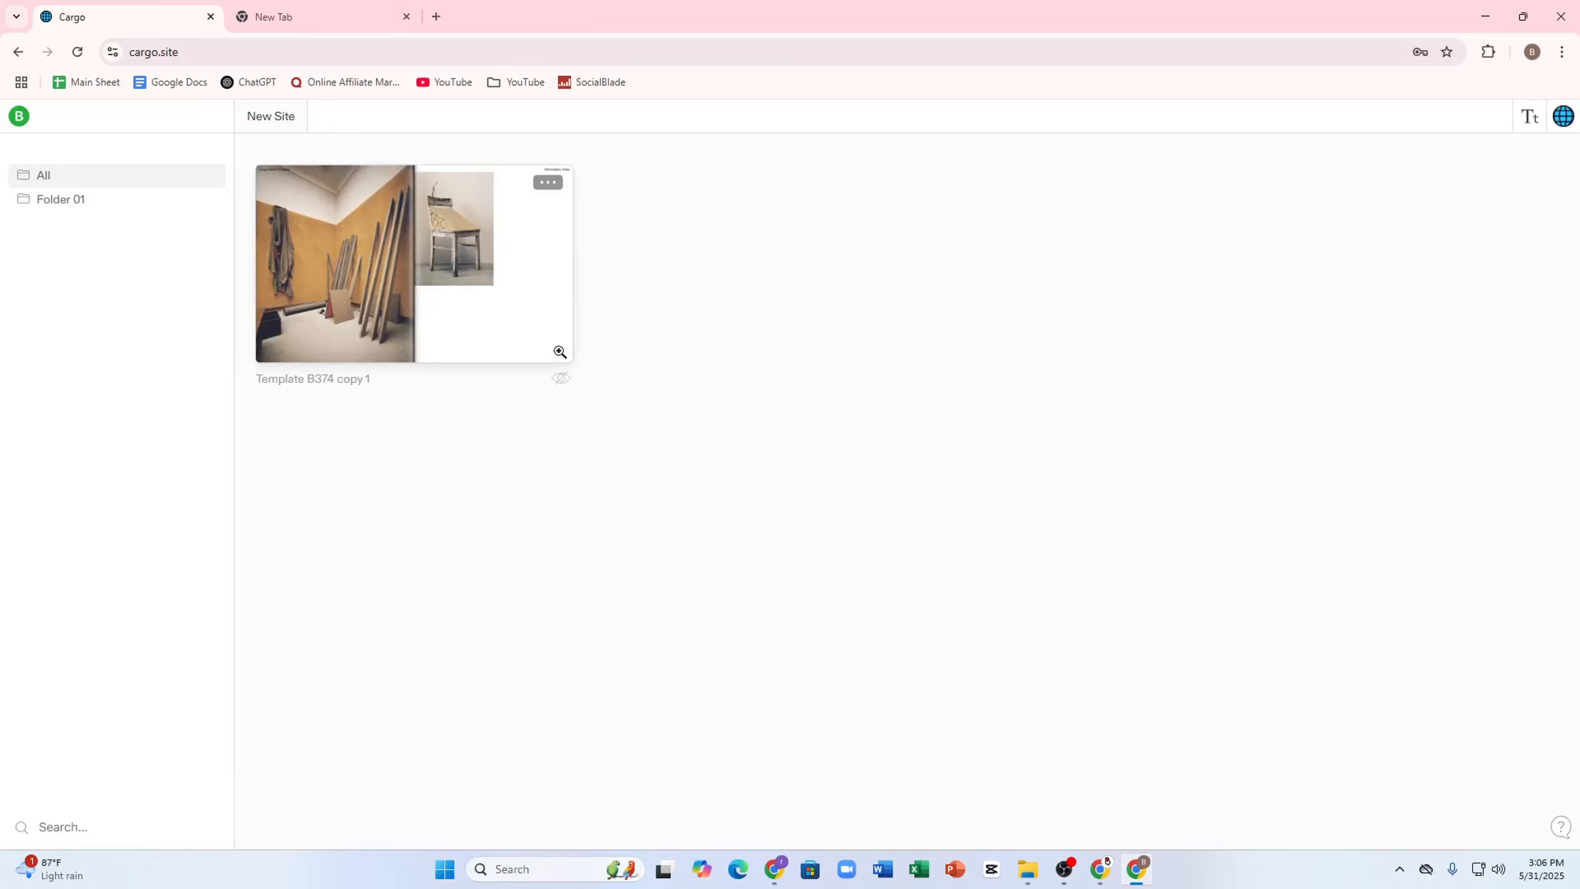
click(547, 189)
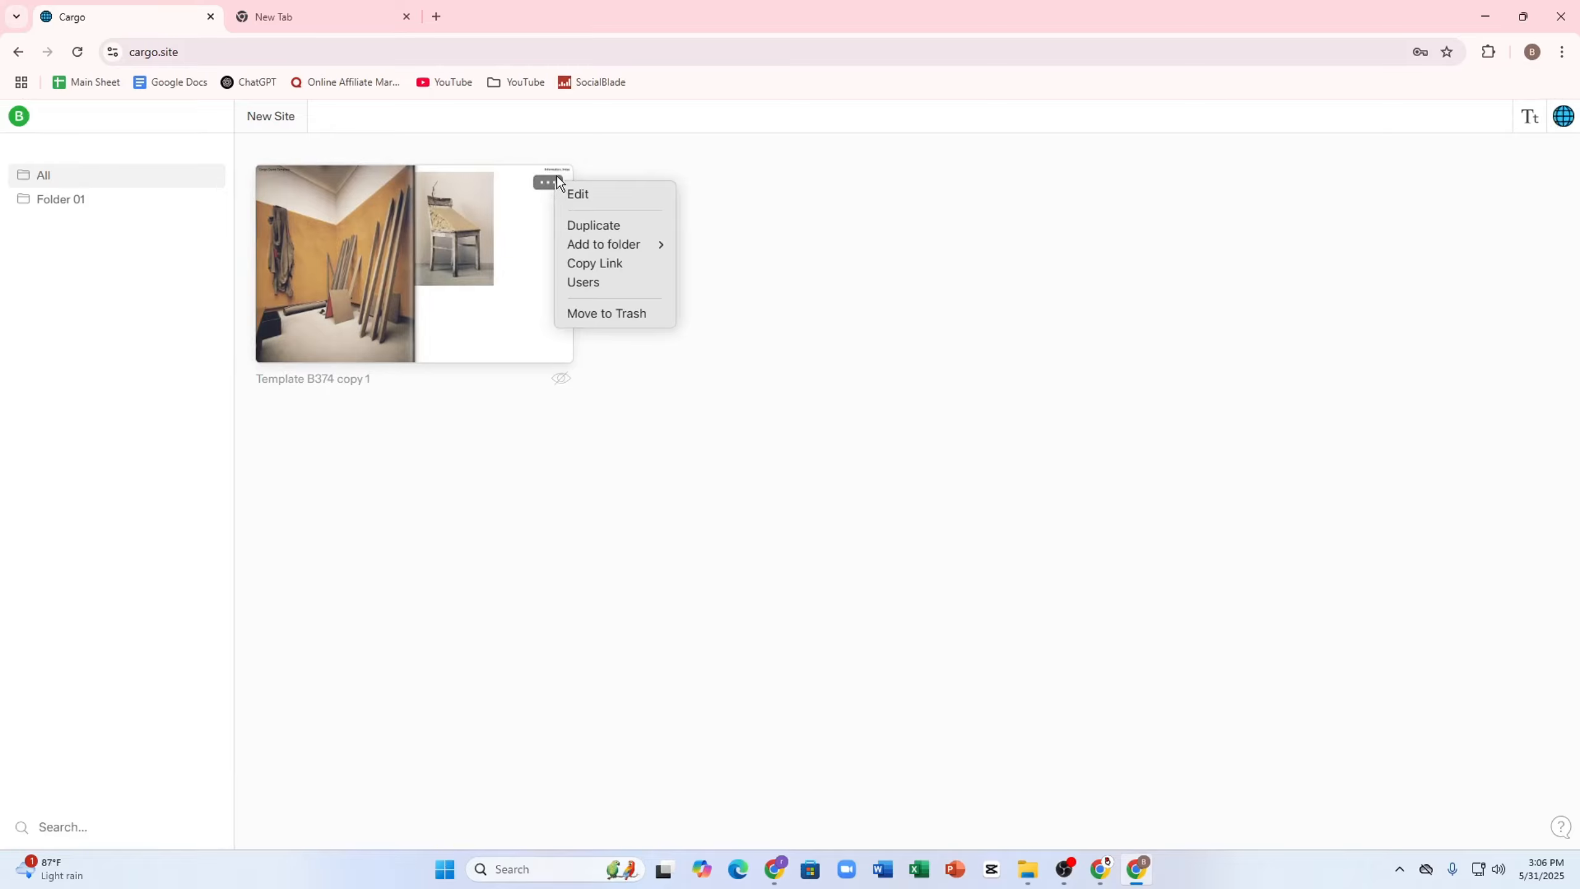
mouse_move(620, 246)
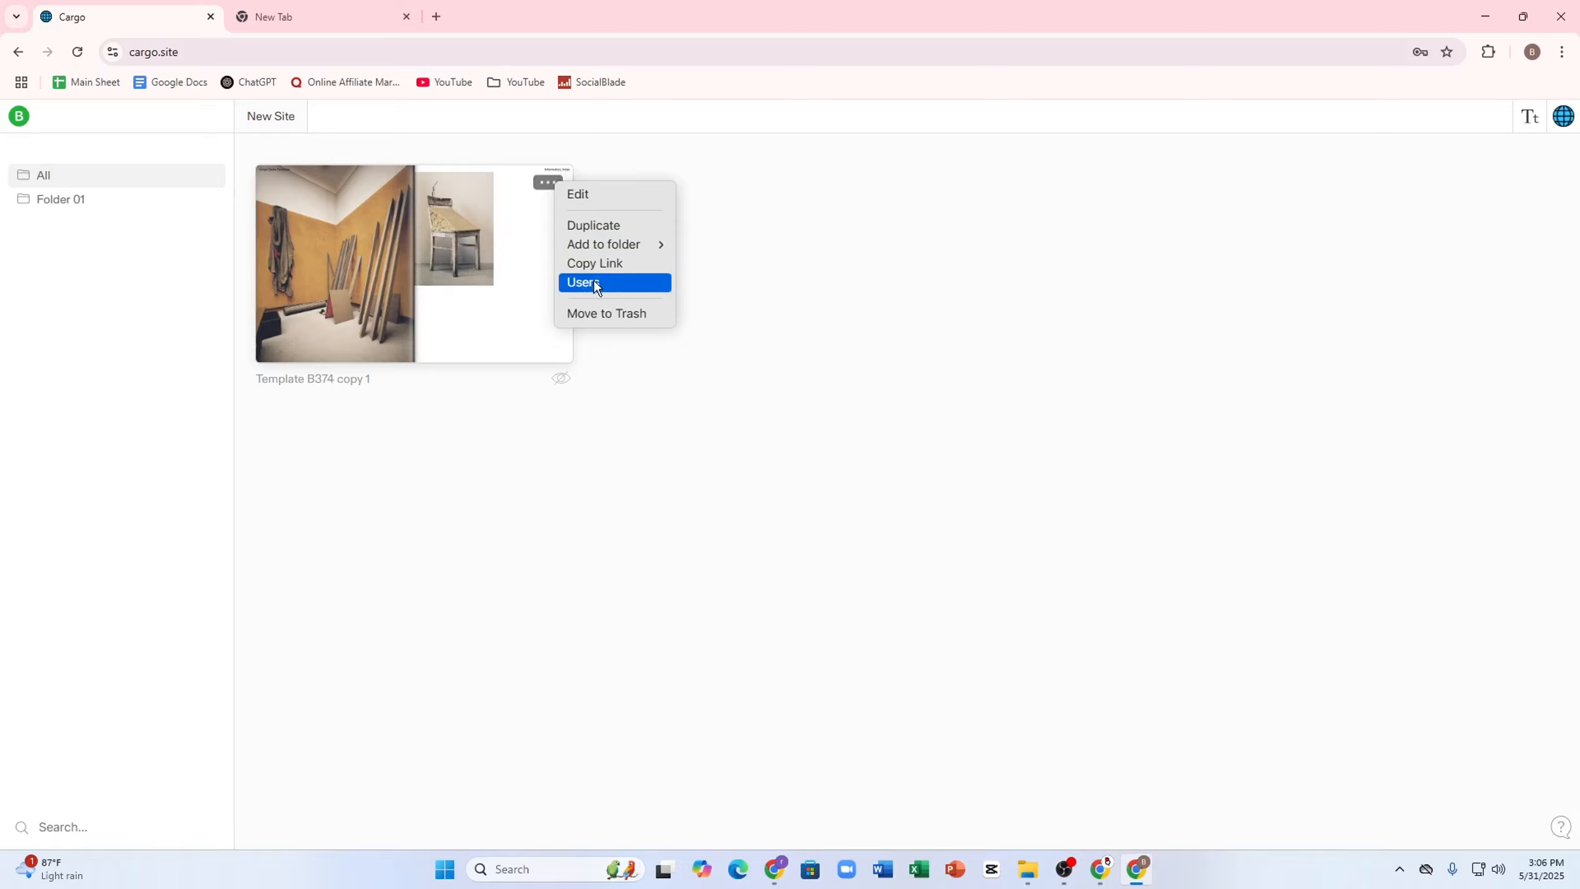
click(616, 196)
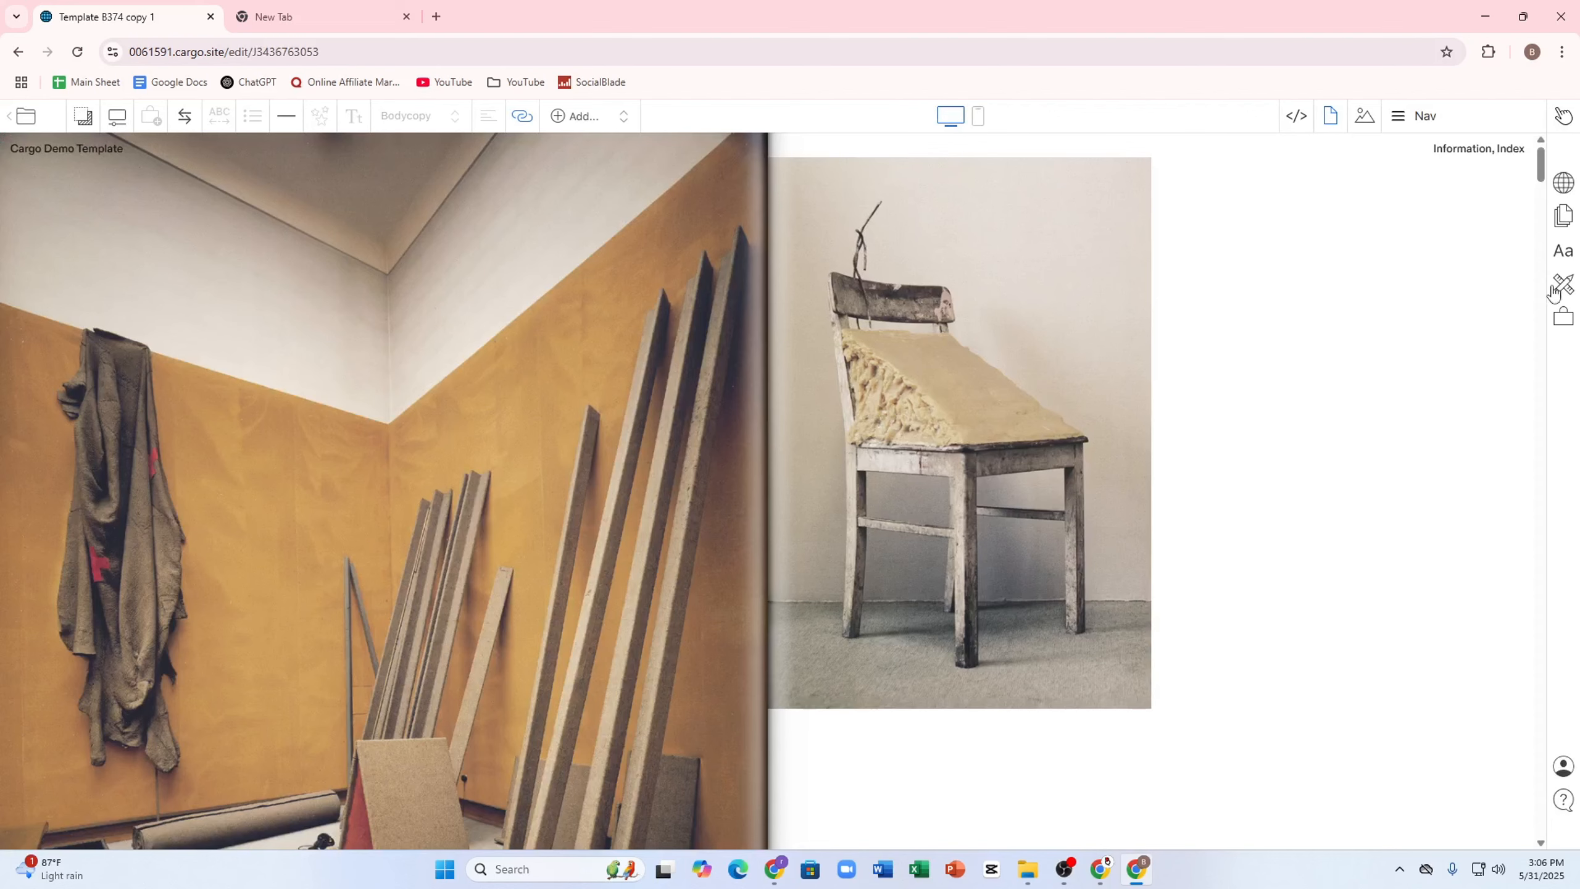
Add a backdrop to the page containing the header links and set its type to Slitscan
click(850, 405)
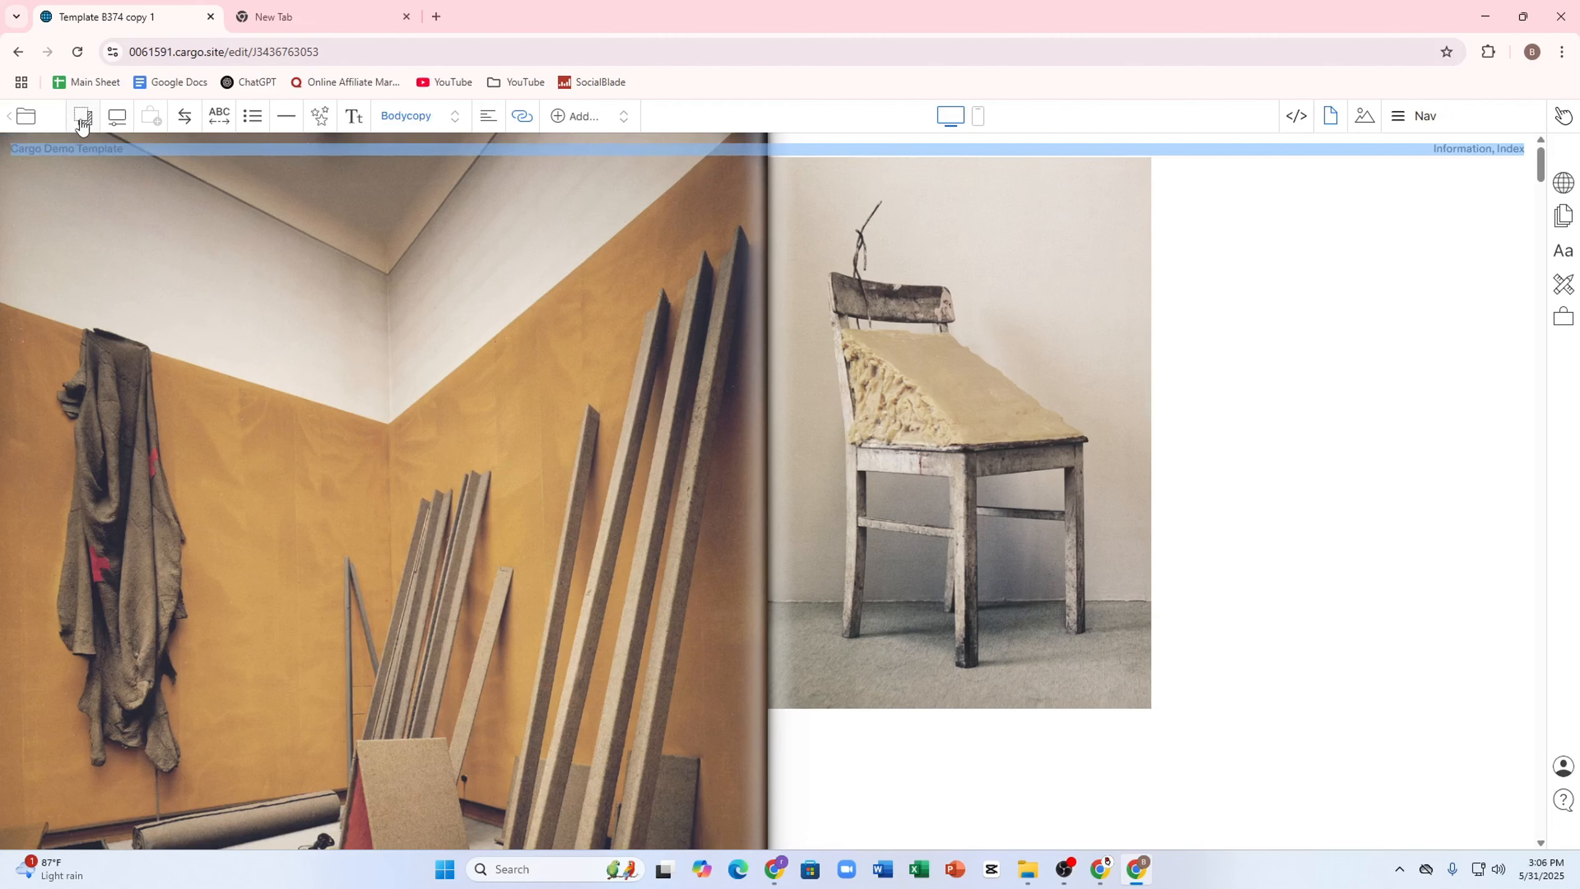
click(81, 122)
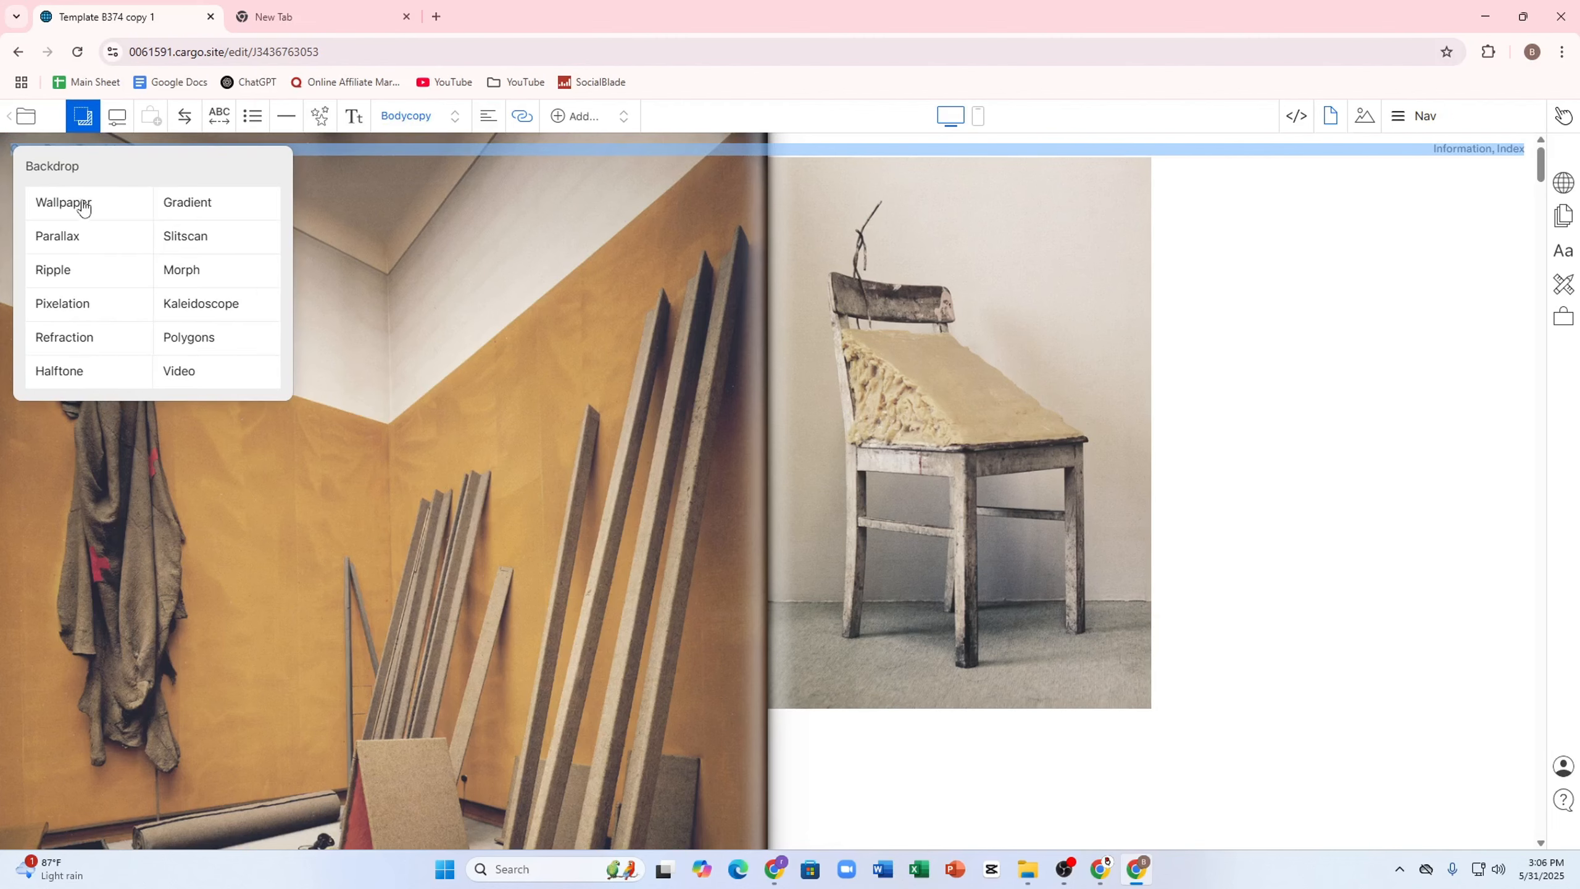
click(65, 201)
click(169, 218)
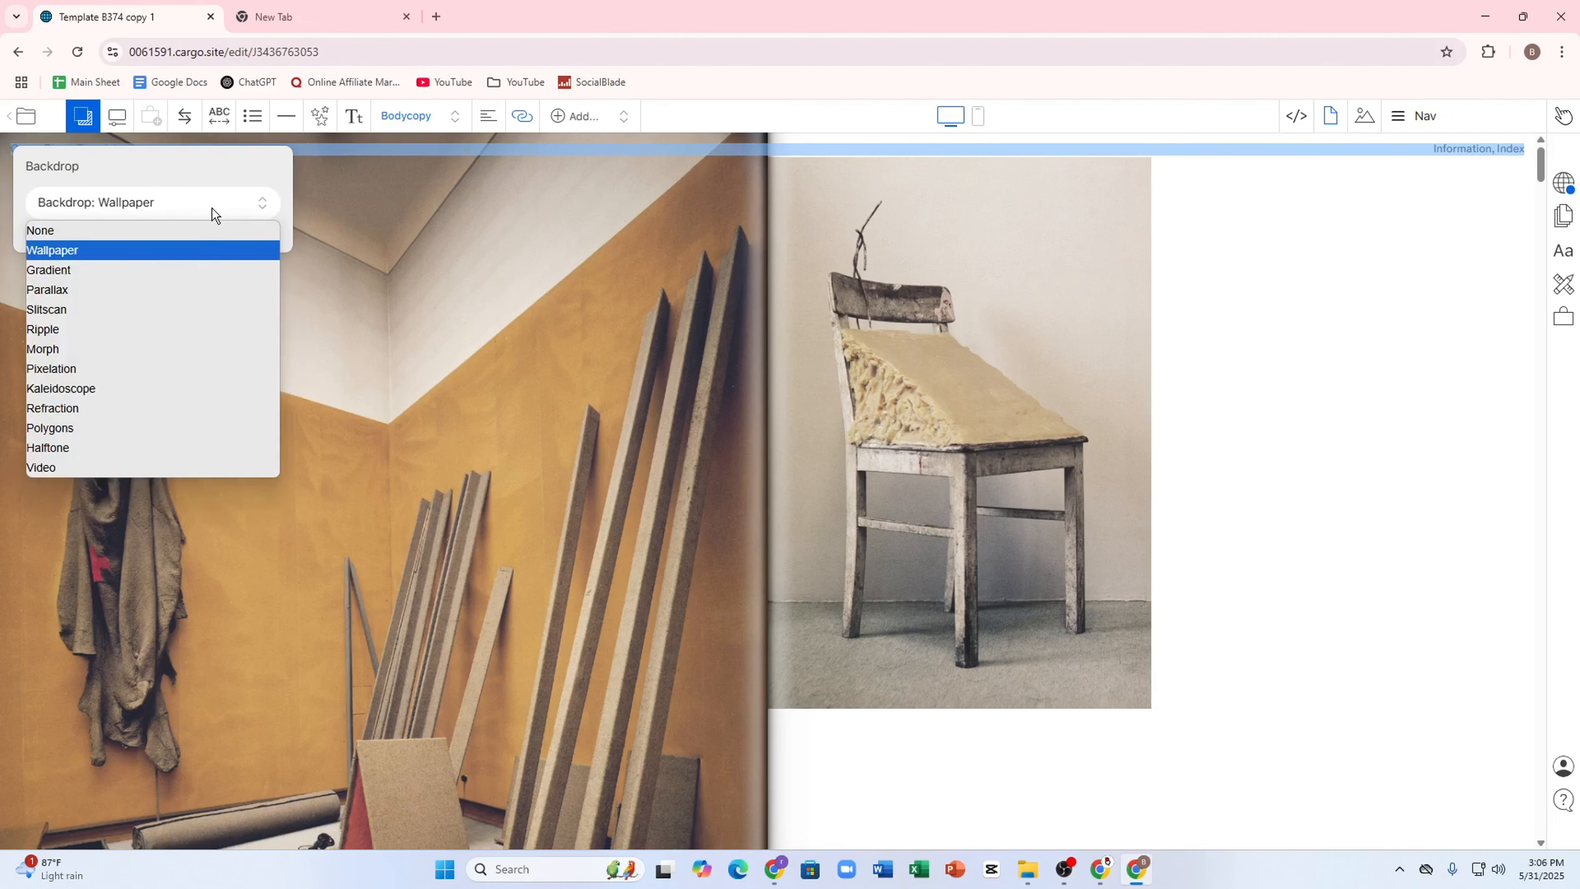
click(131, 305)
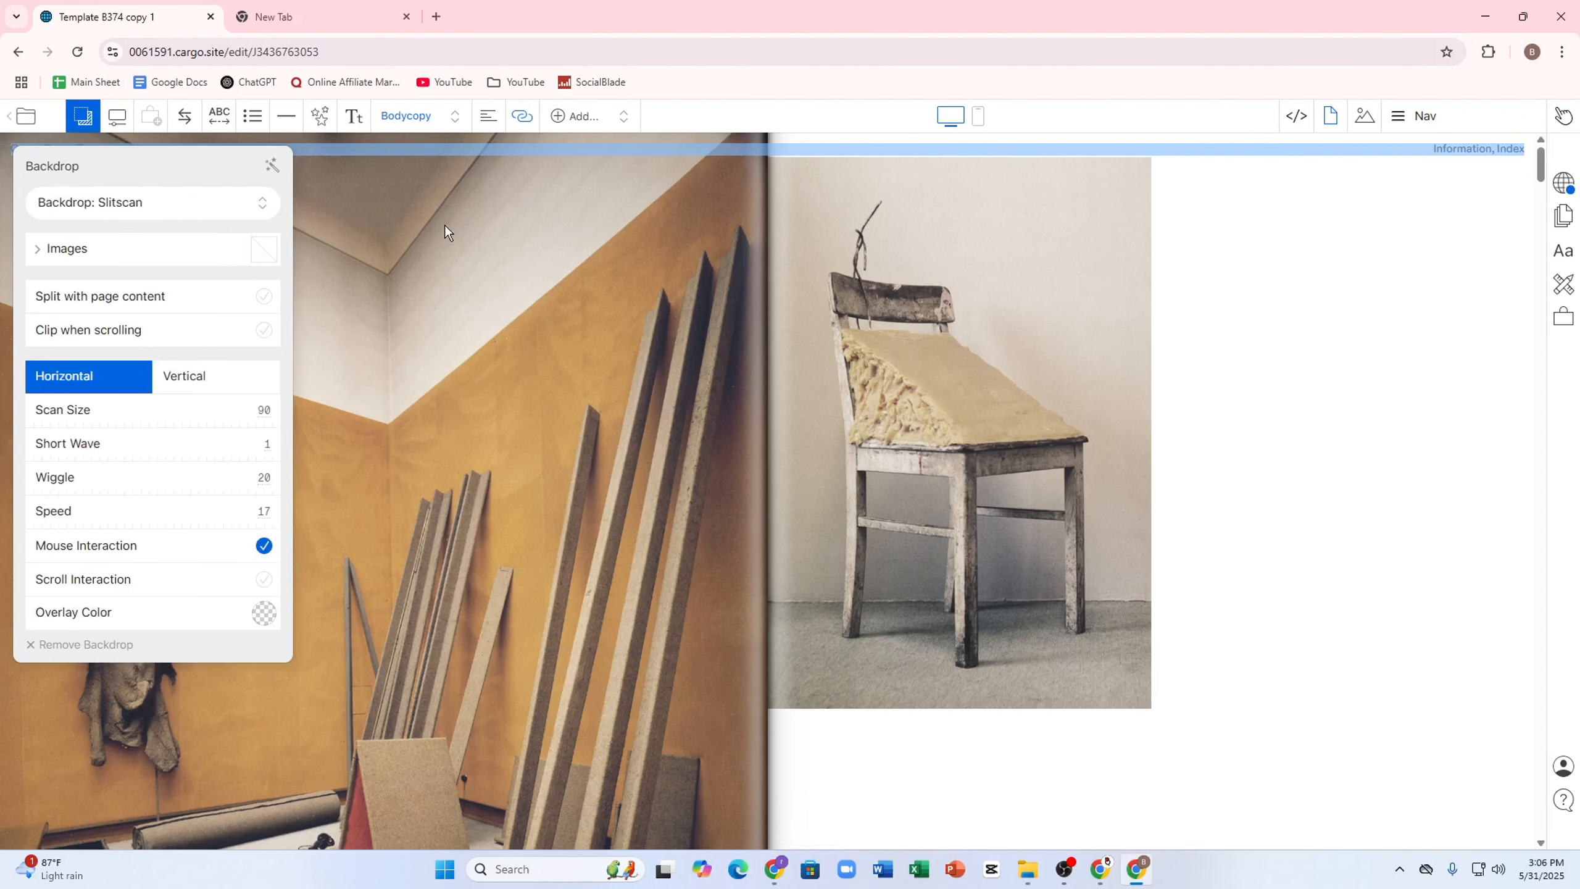
click(445, 231)
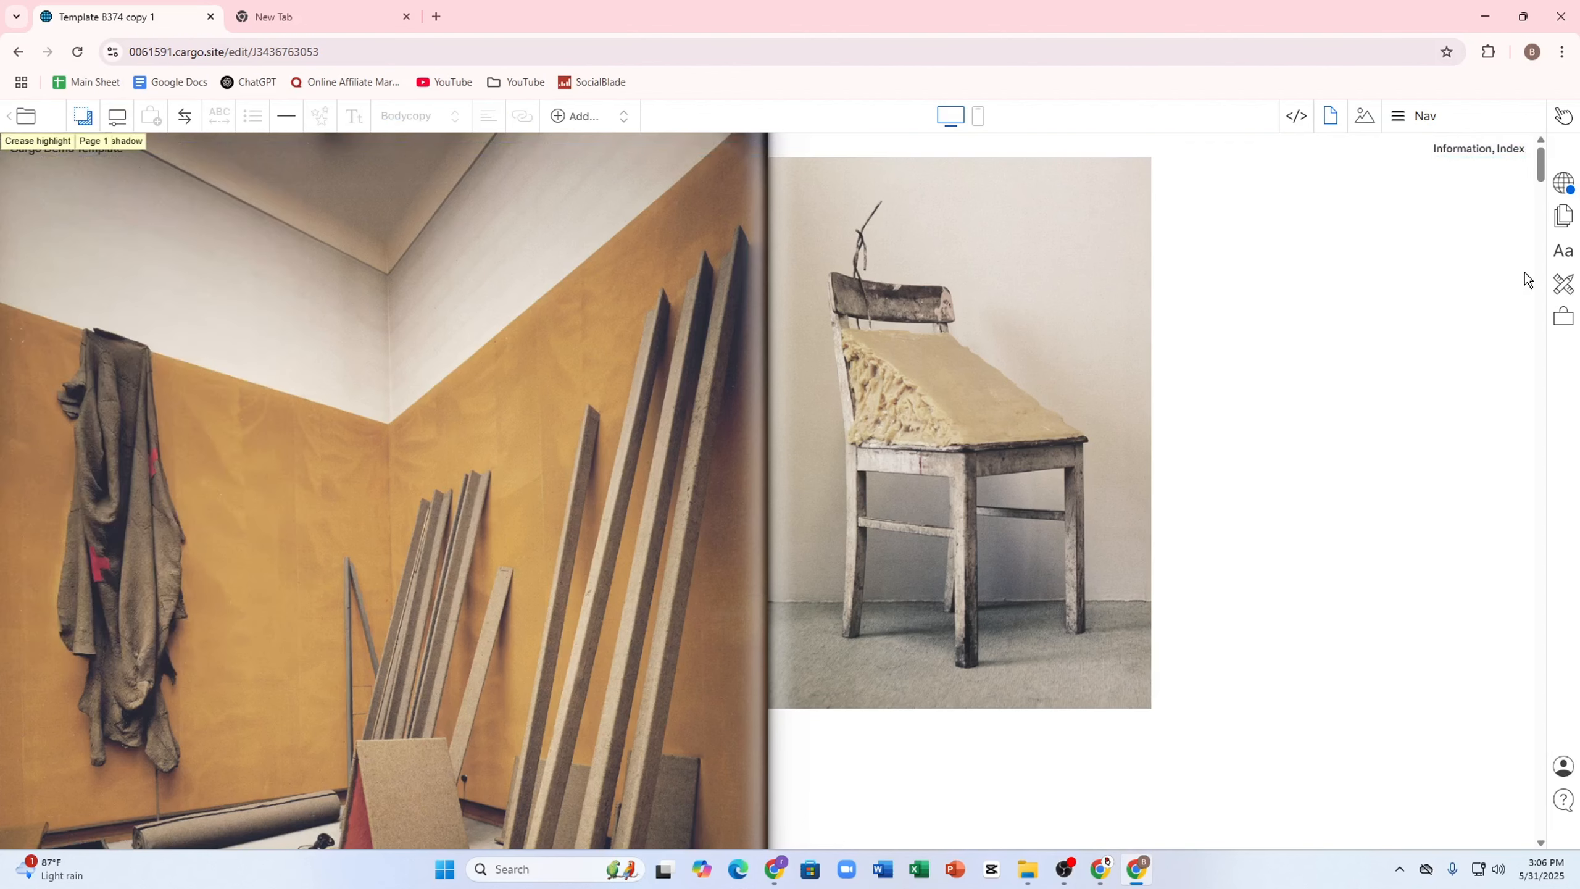
View the default page settings, and start a new Commerce product with its type set to Digital
click(1567, 217)
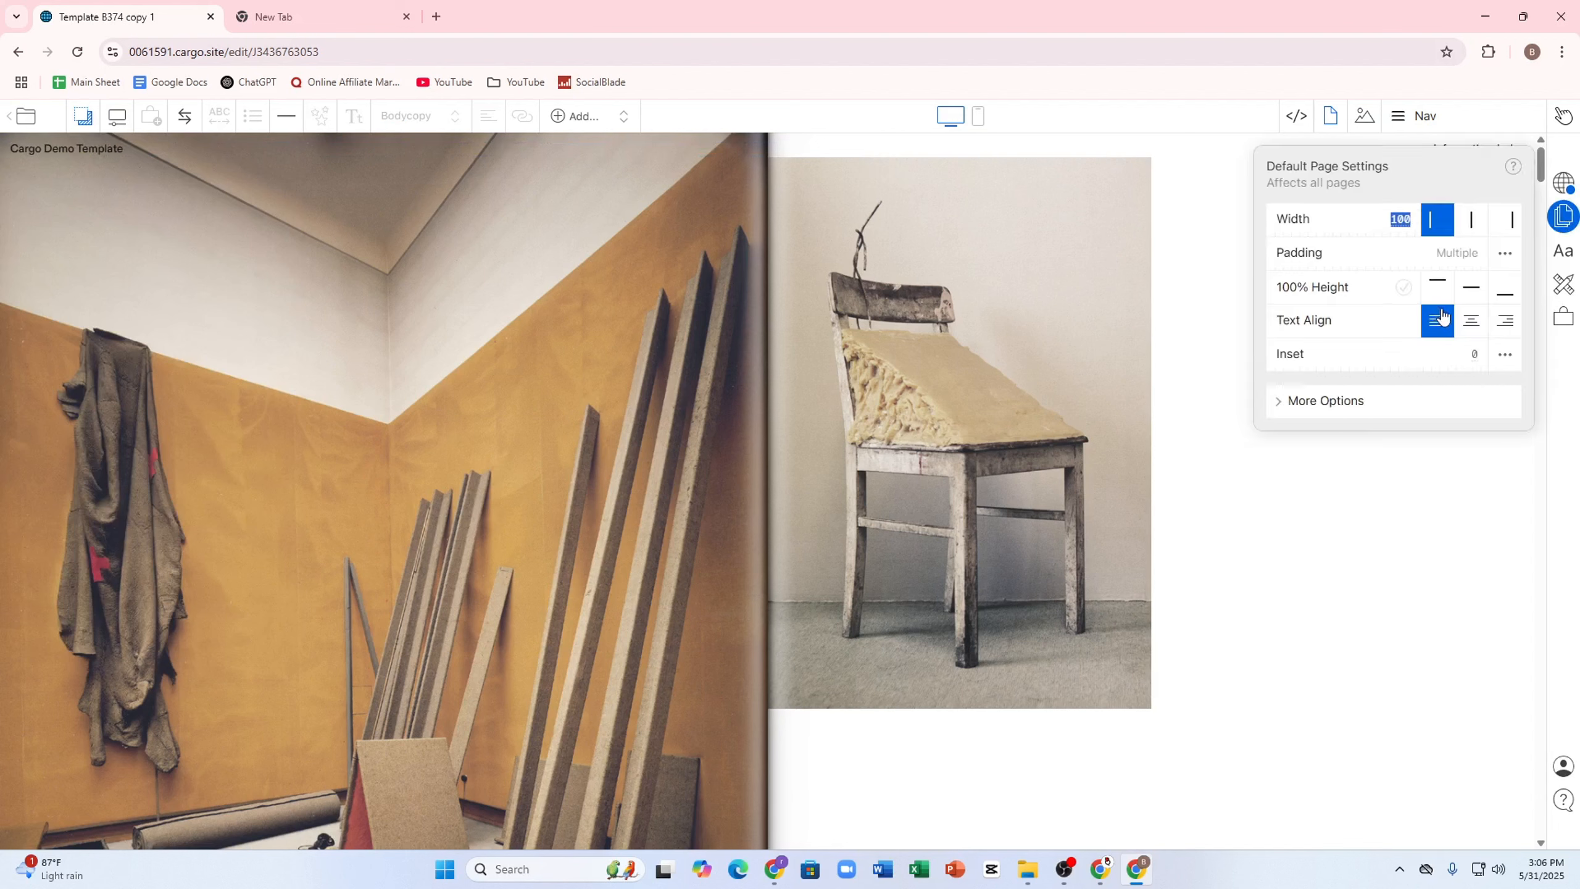
click(1563, 320)
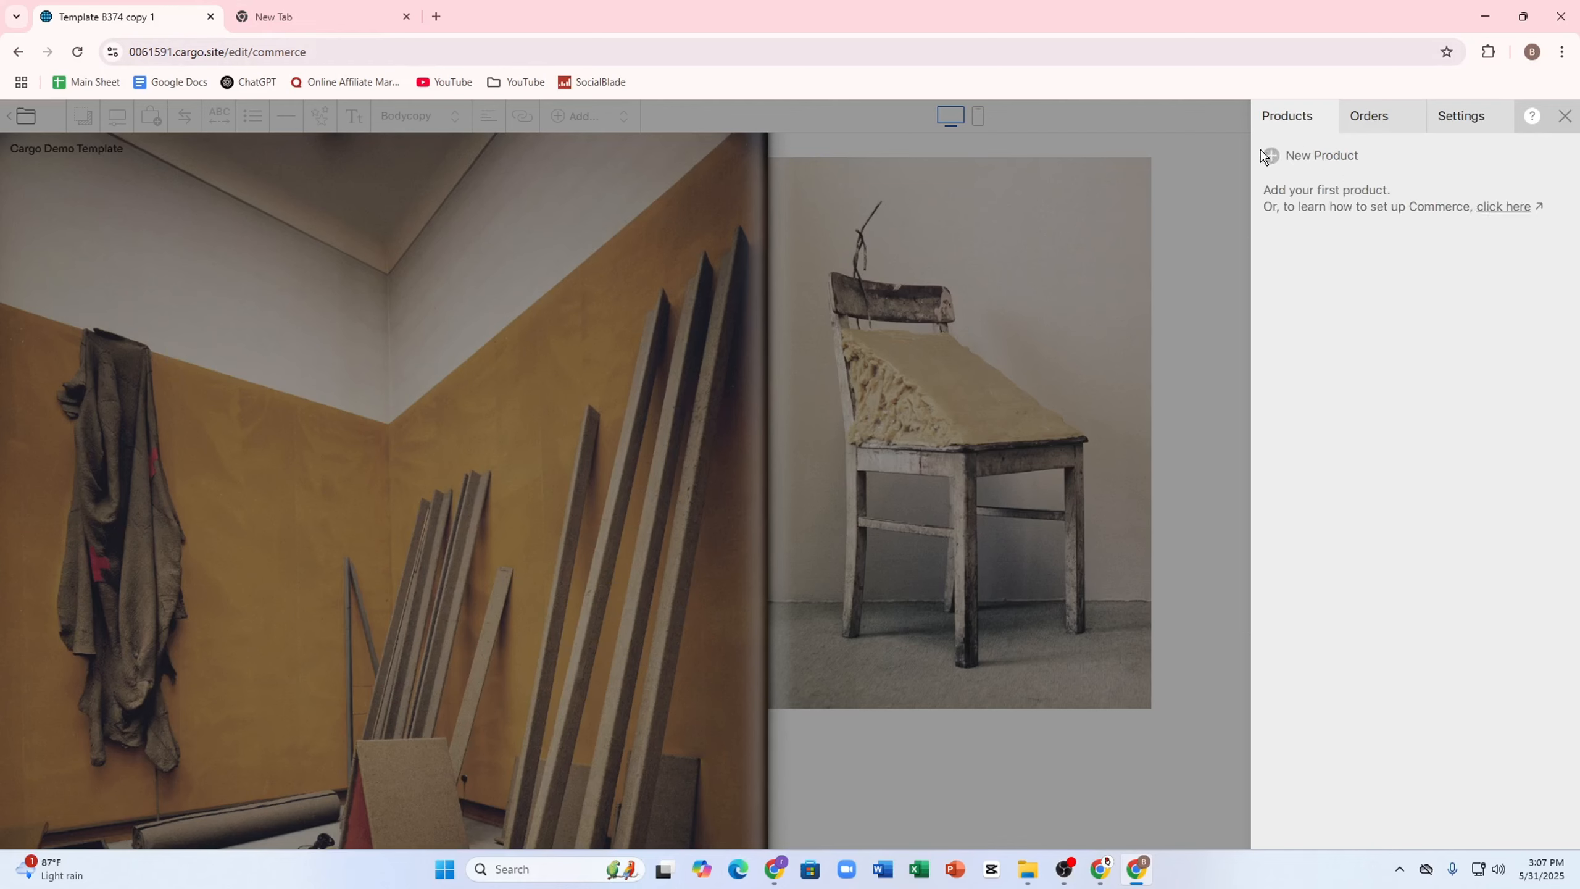
click(1264, 156)
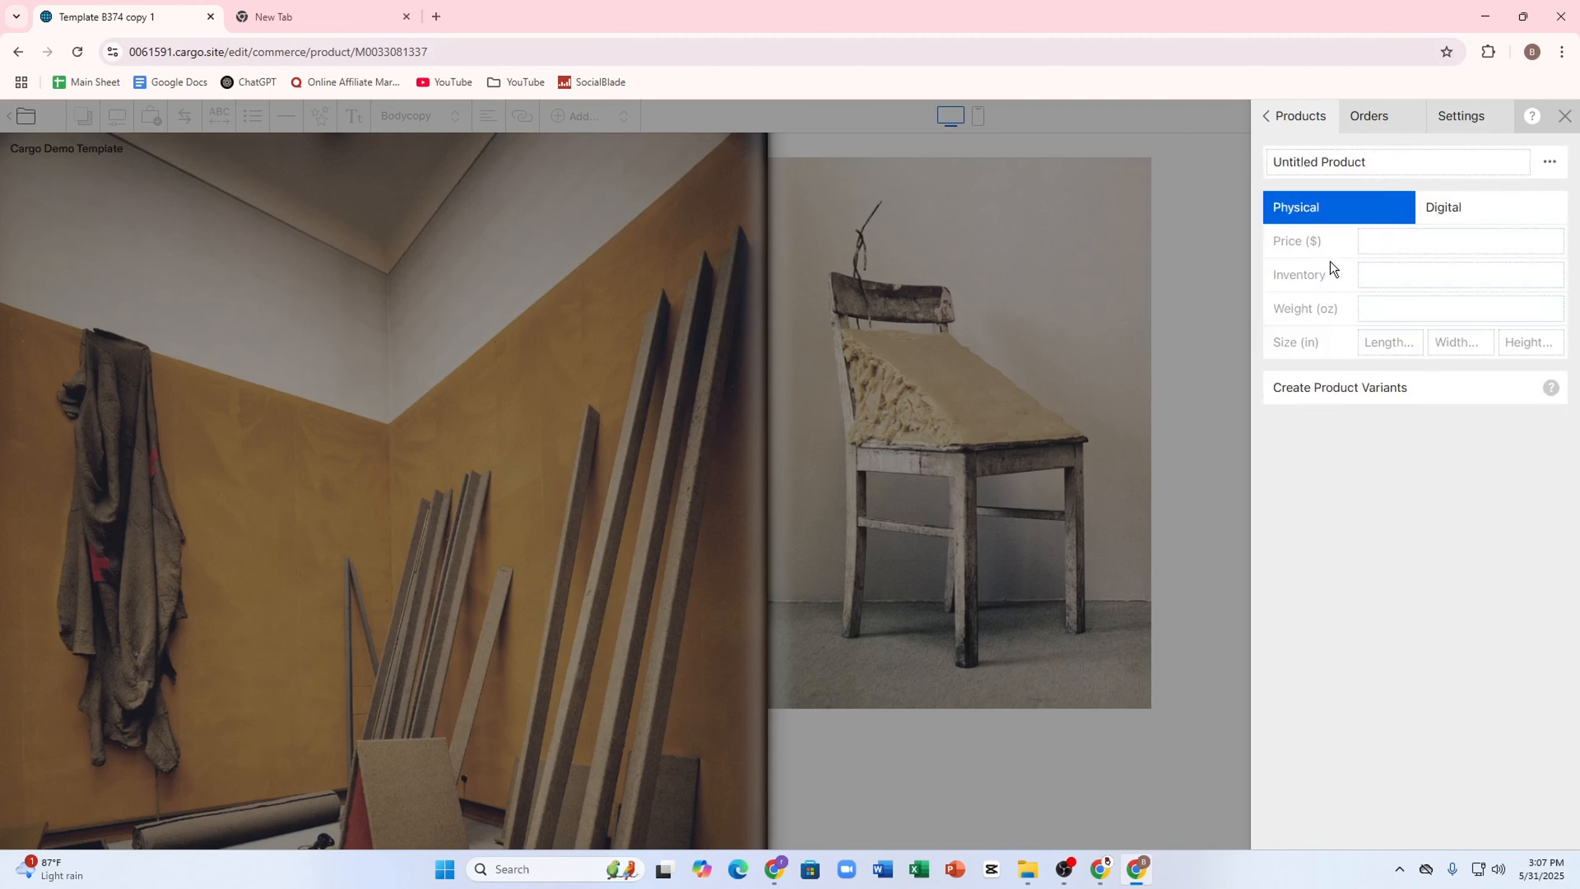
click(1496, 212)
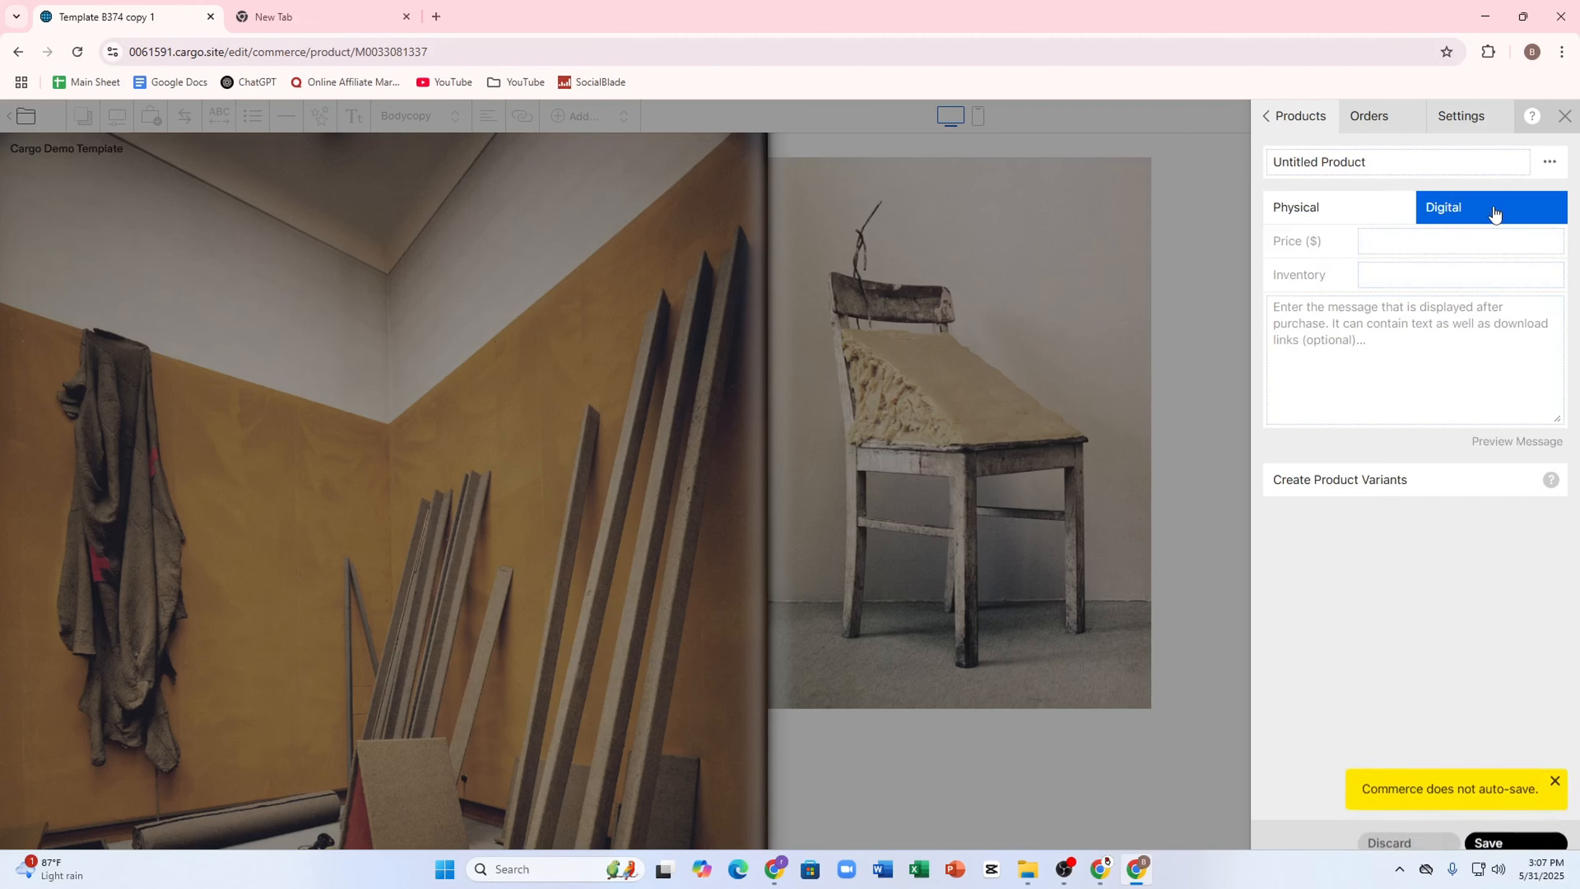
Set the new product's type to Physical and its price to $20
click(1347, 221)
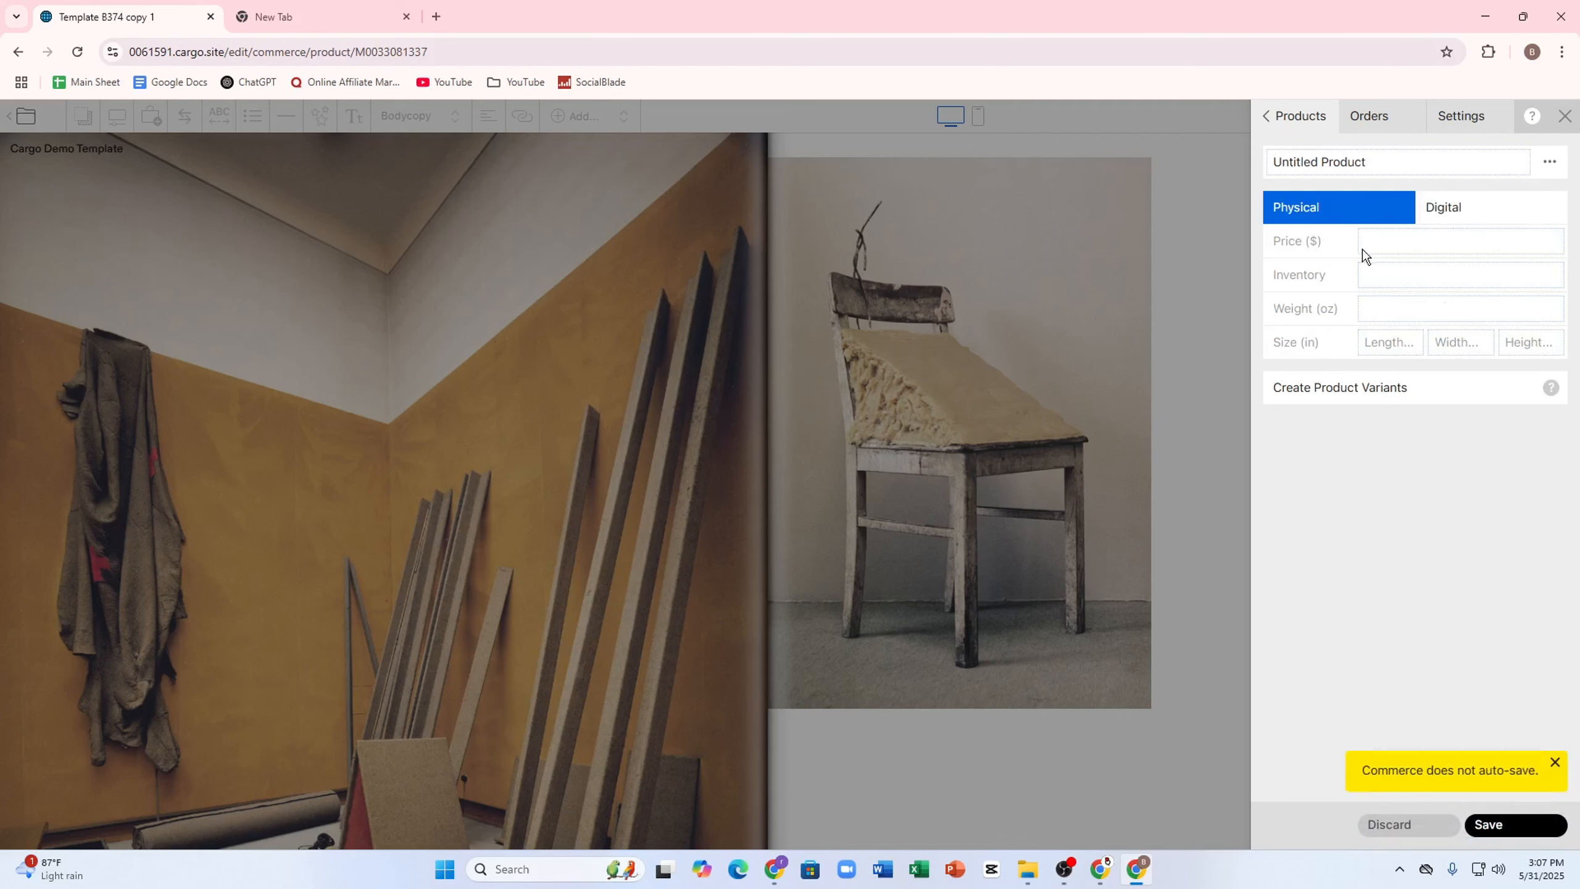
click(1363, 249)
text(20)
Generate Color variants Black, White and Blue for the product, and save it while closing the Commerce settings
click(1353, 387)
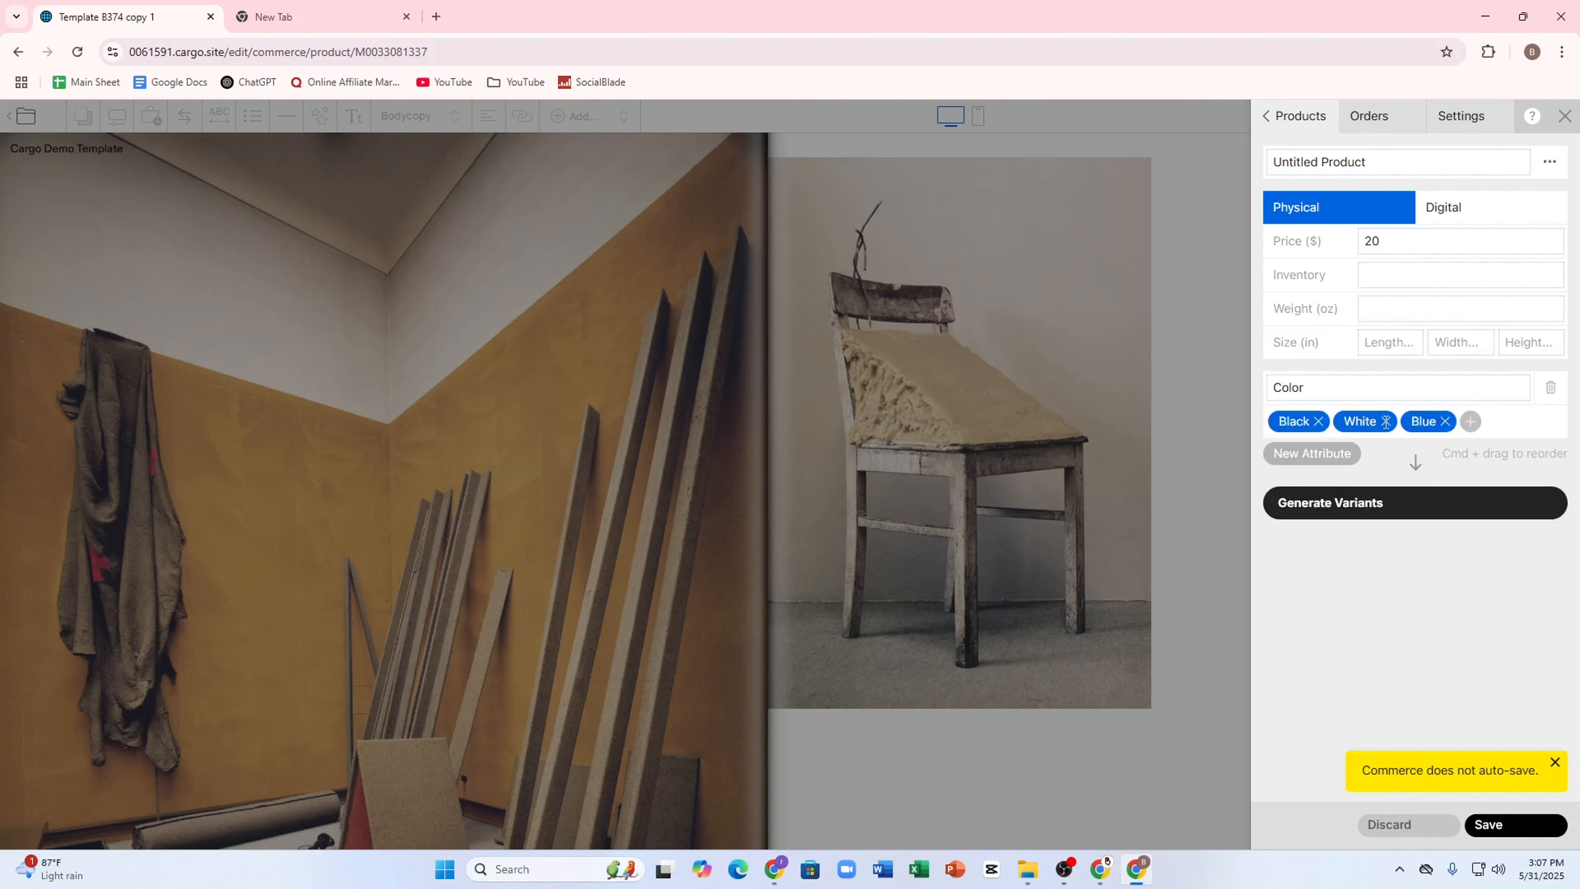
click(1364, 508)
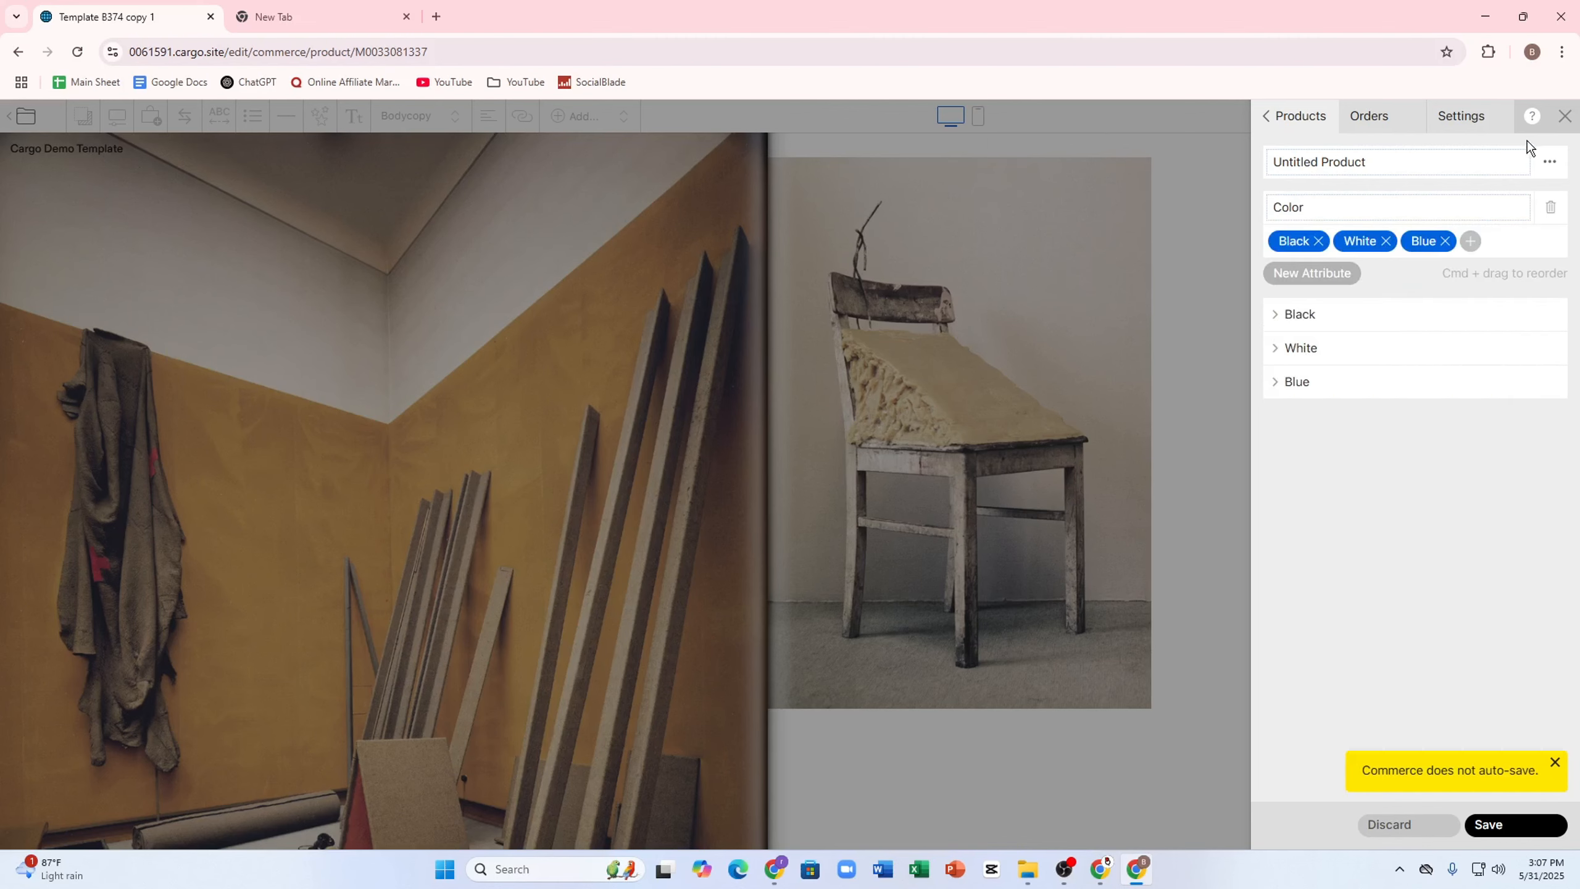
click(1565, 116)
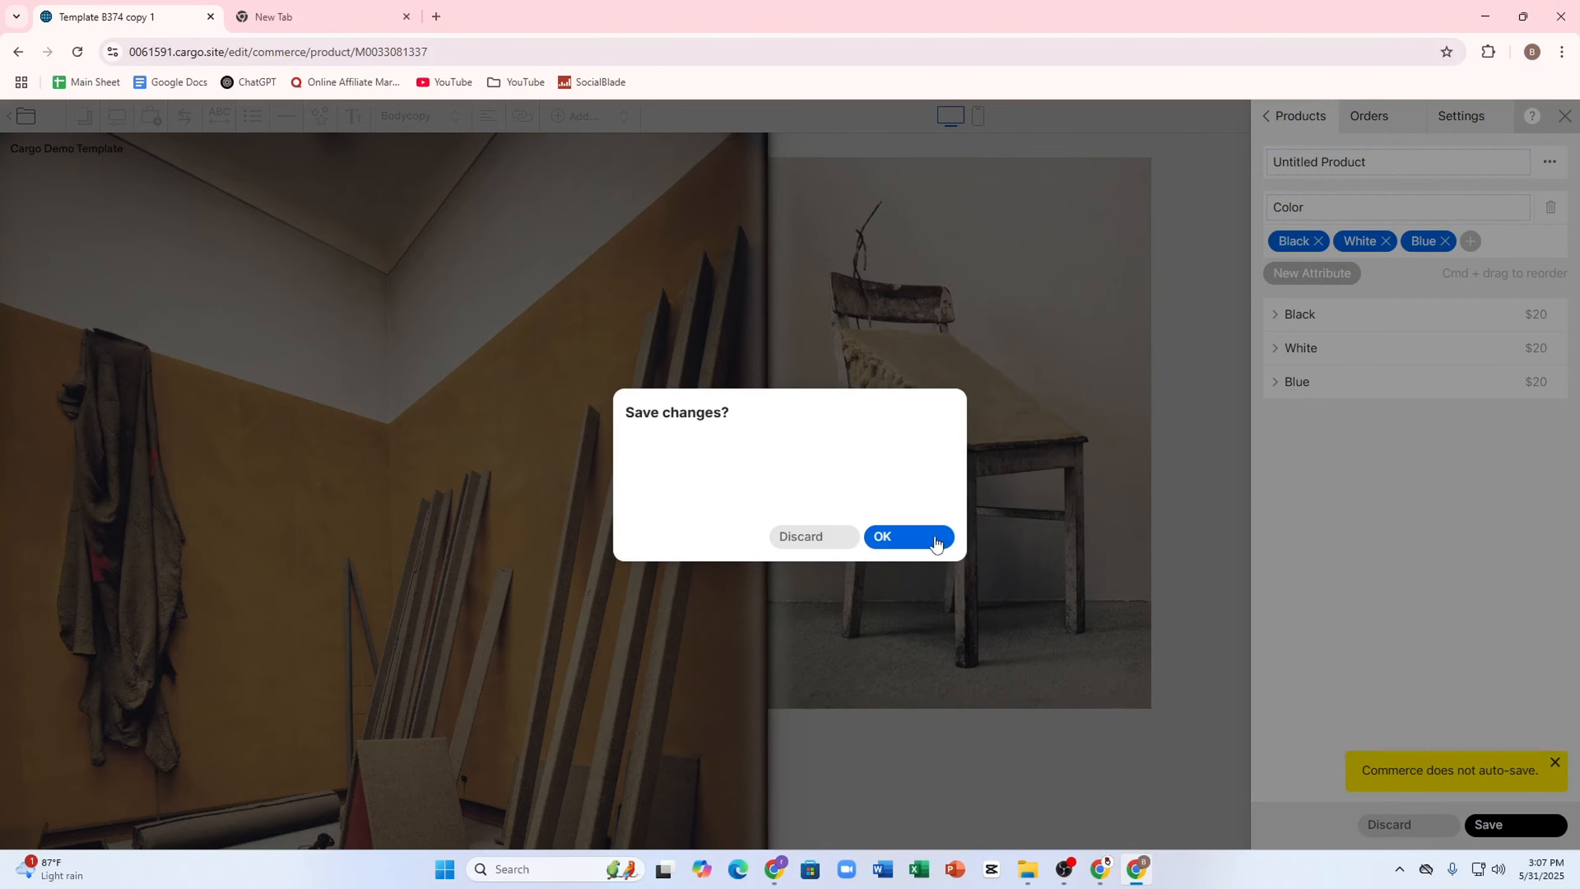
click(936, 542)
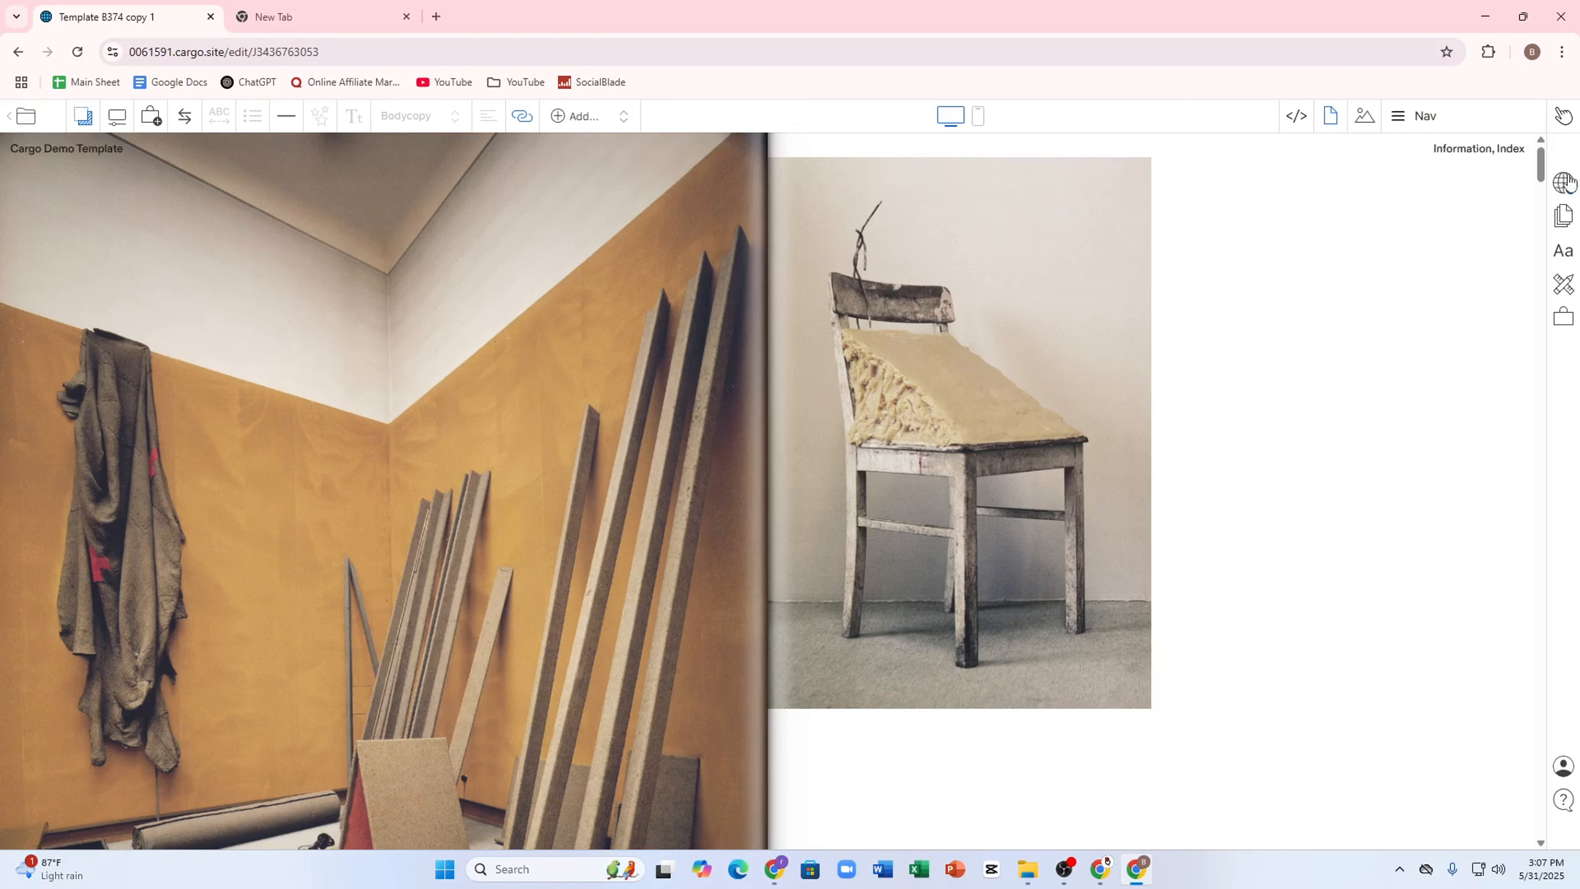
View the option to buy a new domain in the publish settings, and publish the site's changes
click(1564, 182)
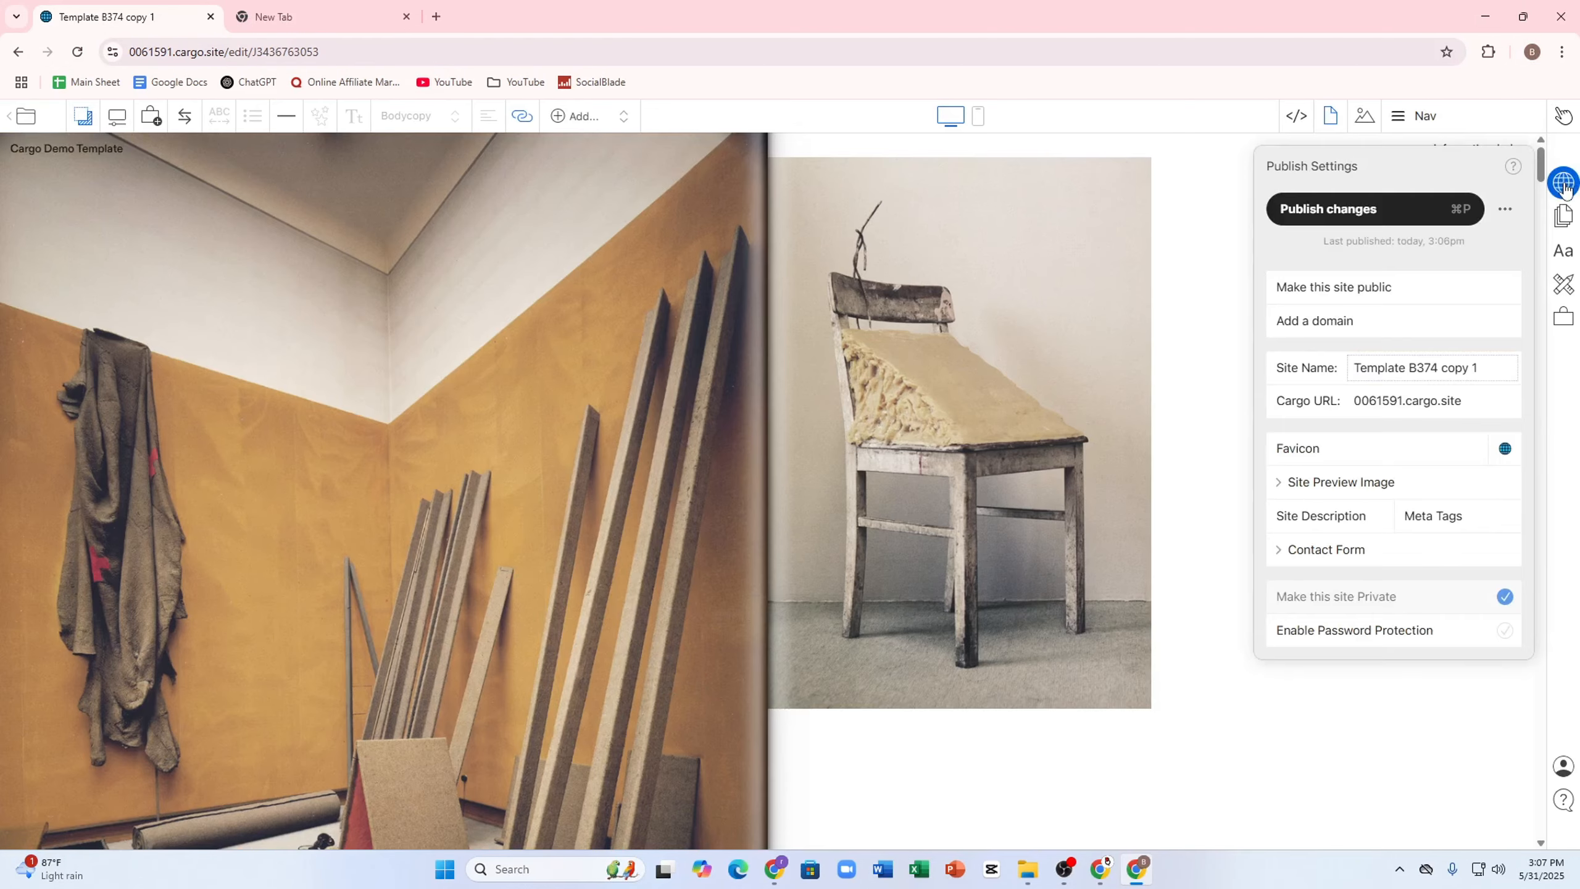
scroll(634, 522, down, 10)
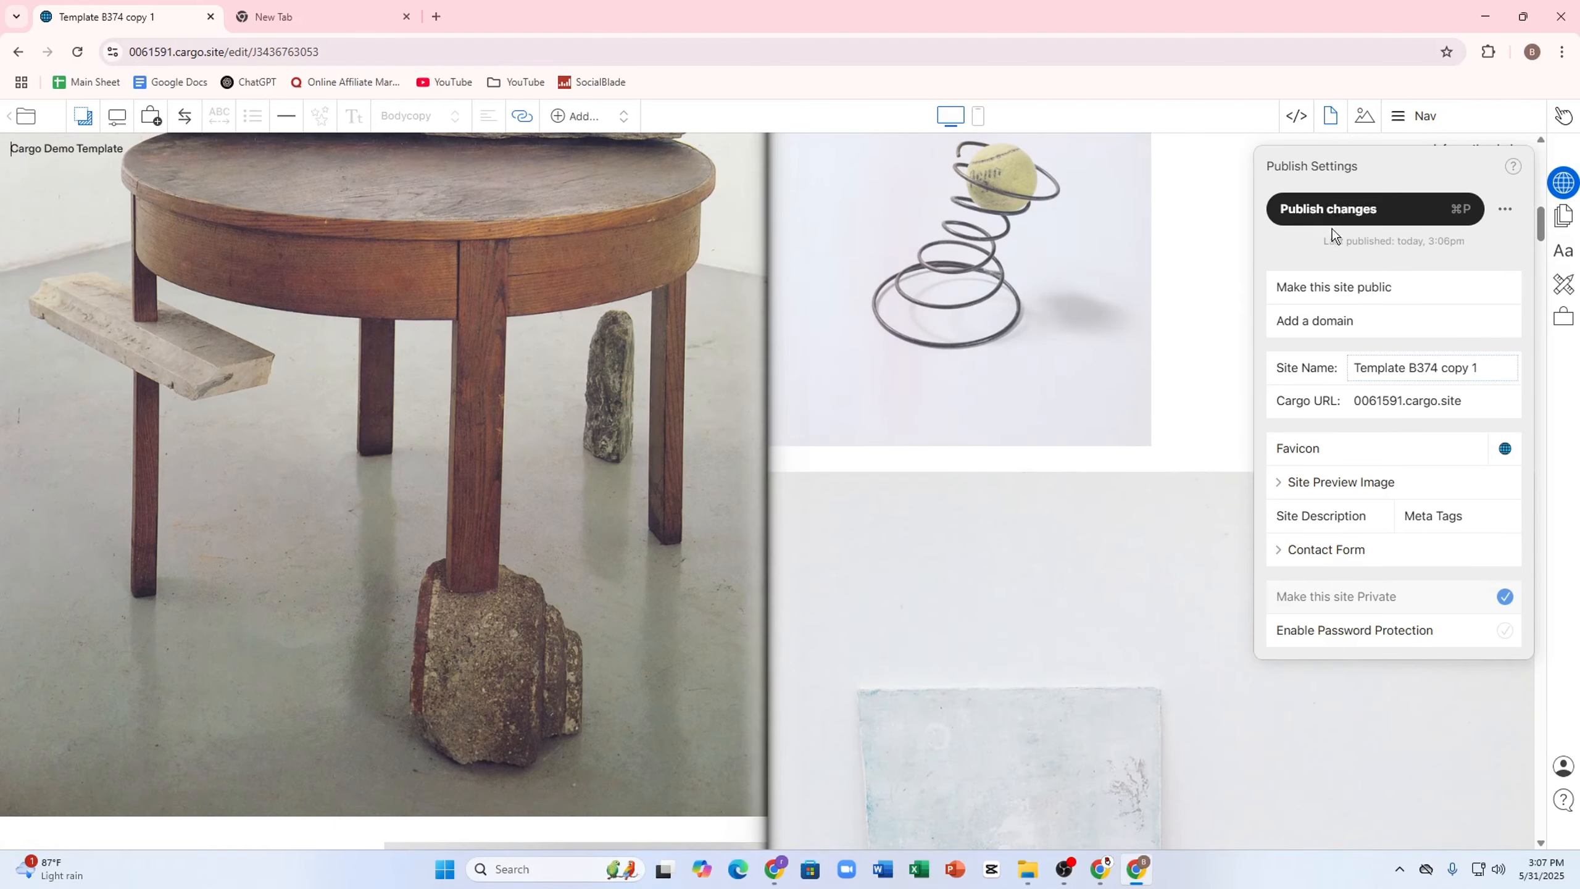
click(1331, 321)
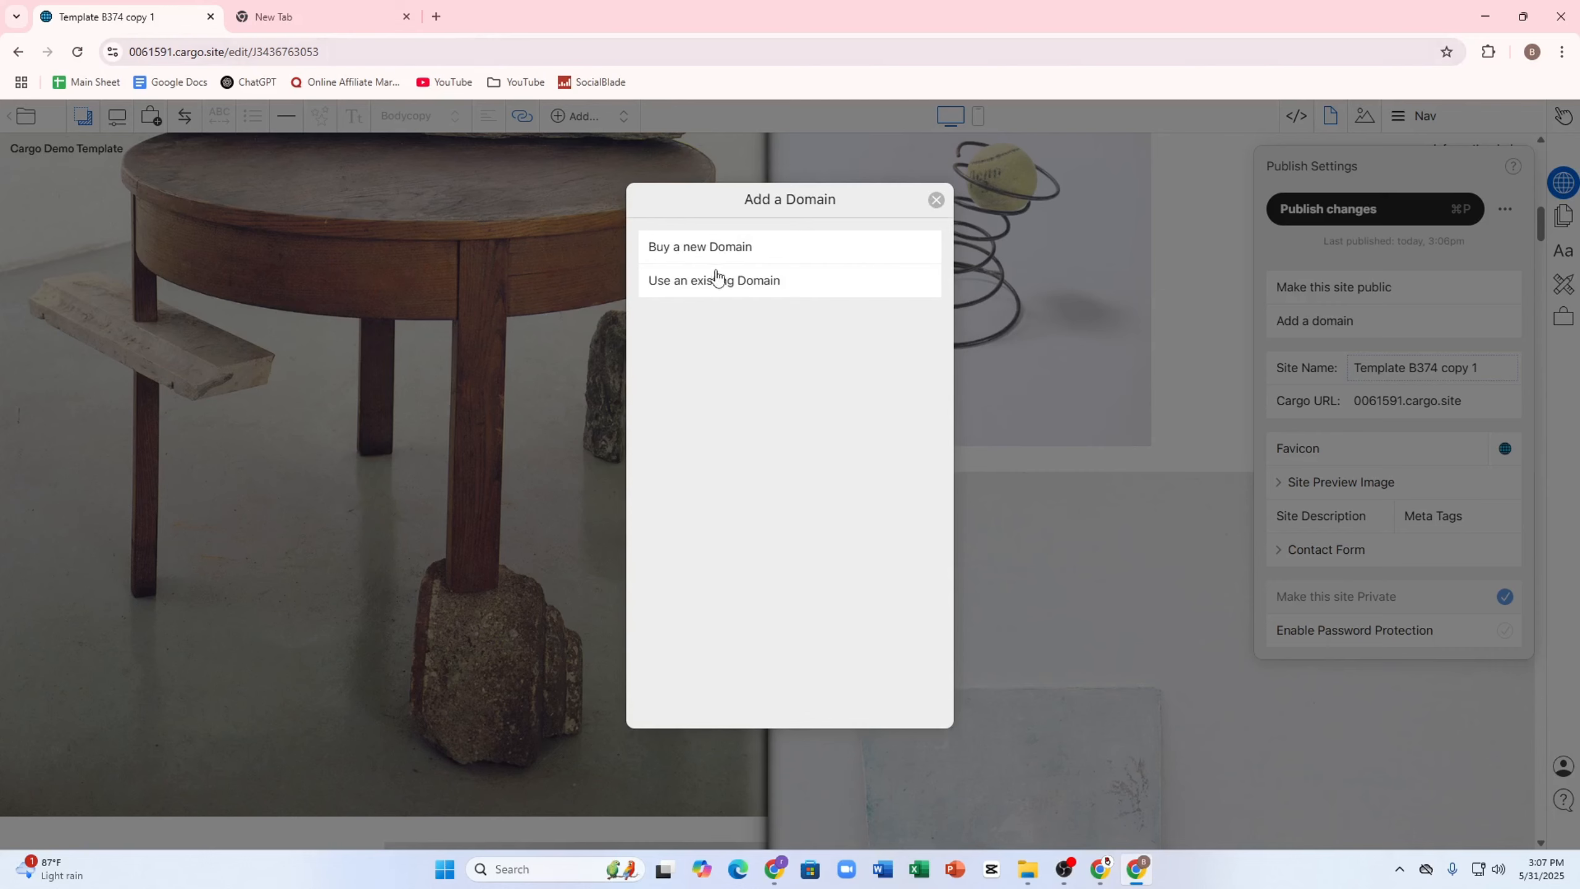
click(731, 247)
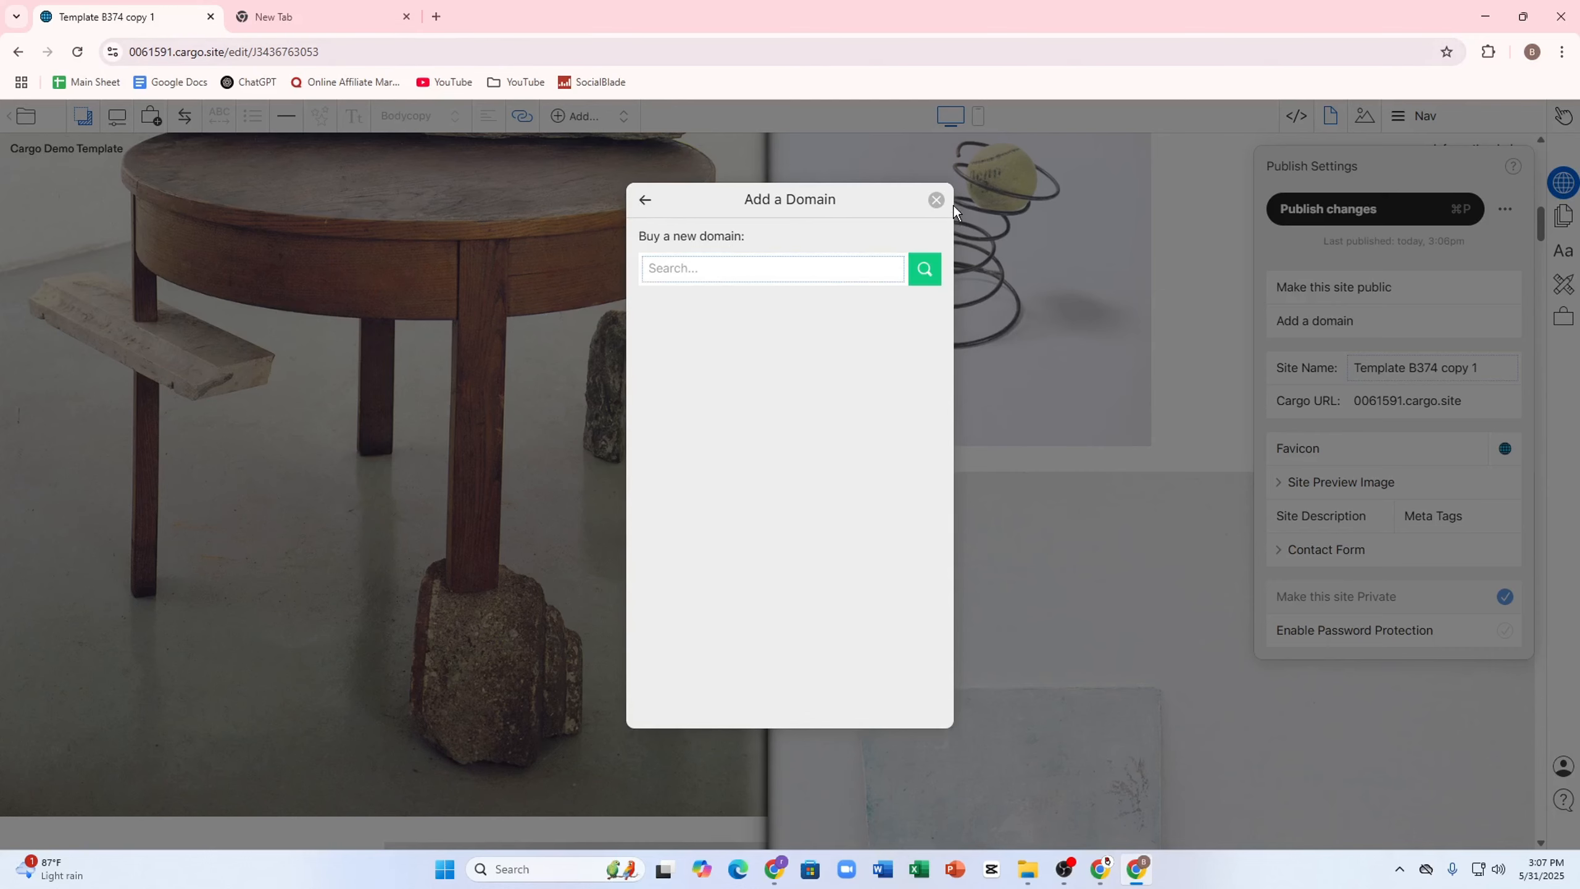
click(936, 200)
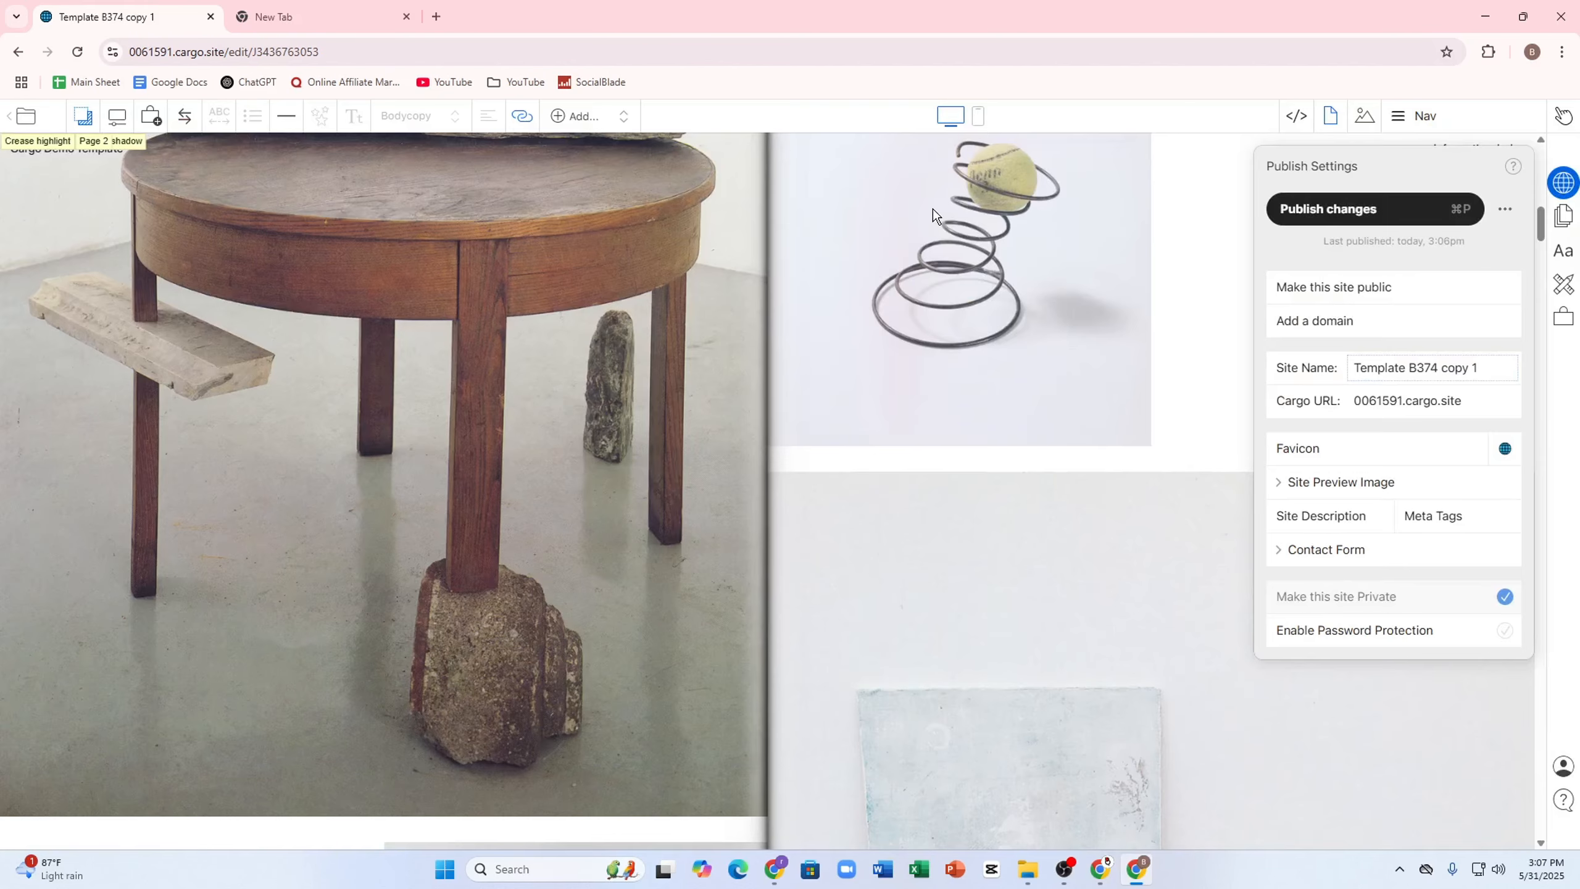
click(1334, 219)
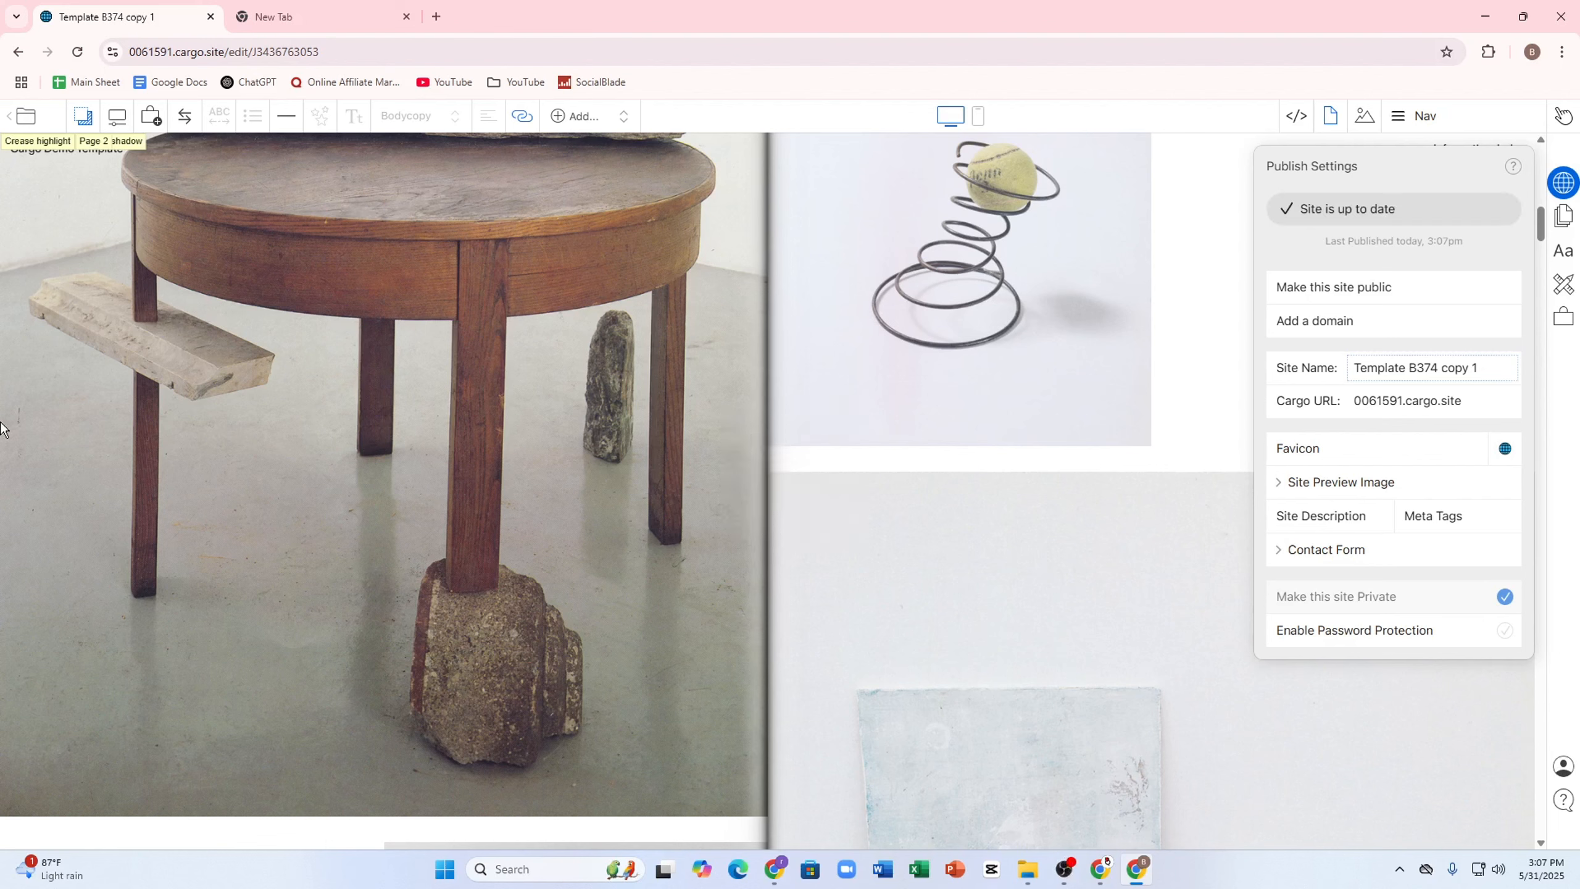
Insert a Grid gallery into the header column above the site title
click(151, 116)
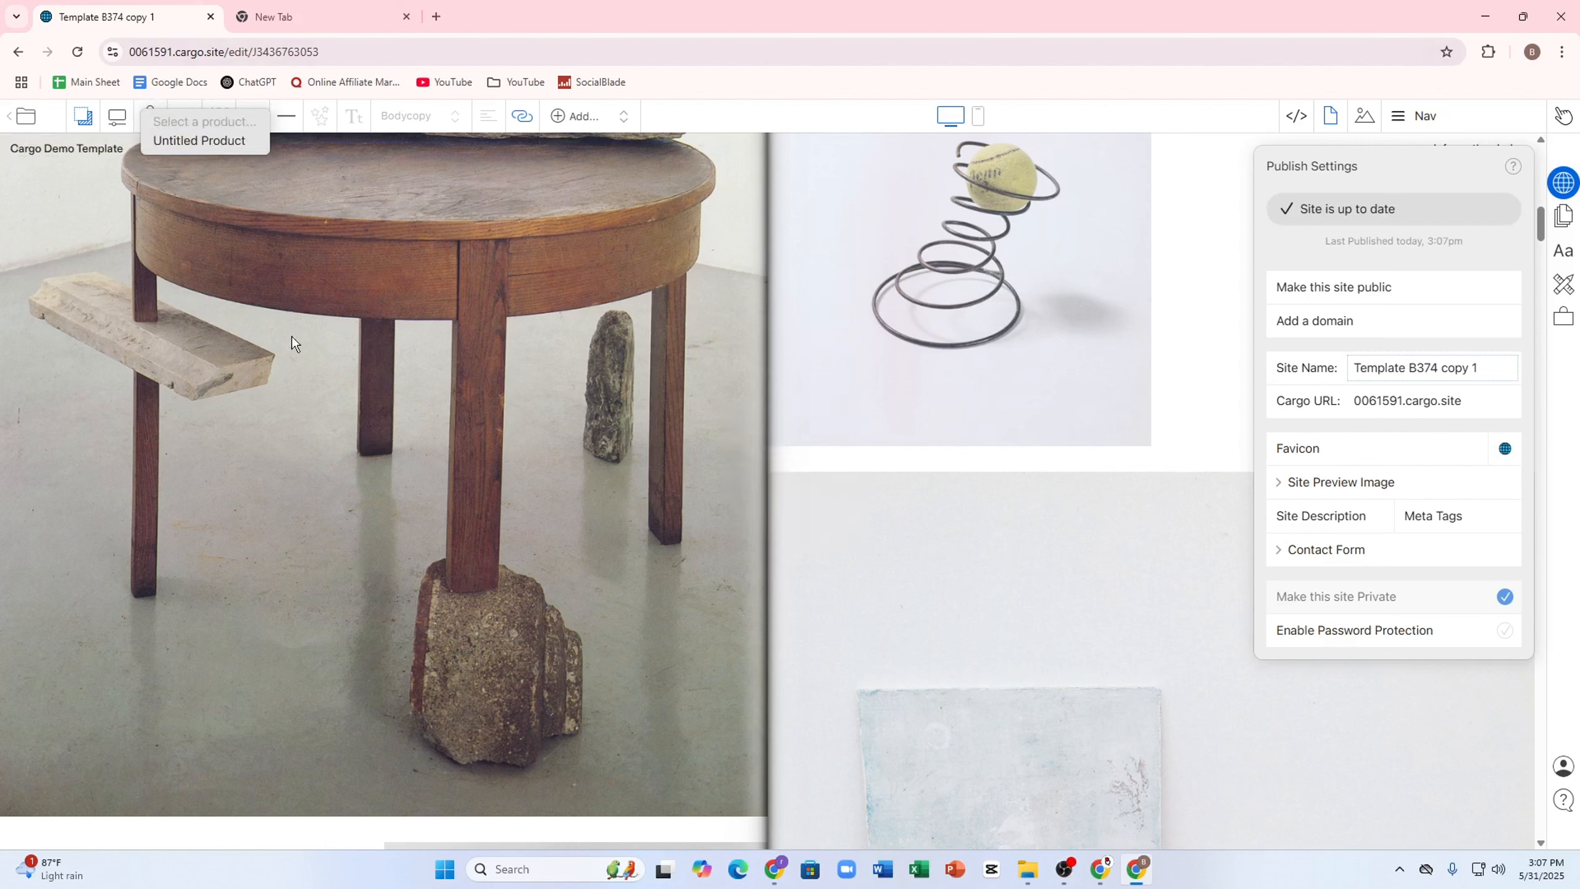
click(591, 119)
click(595, 118)
click(589, 124)
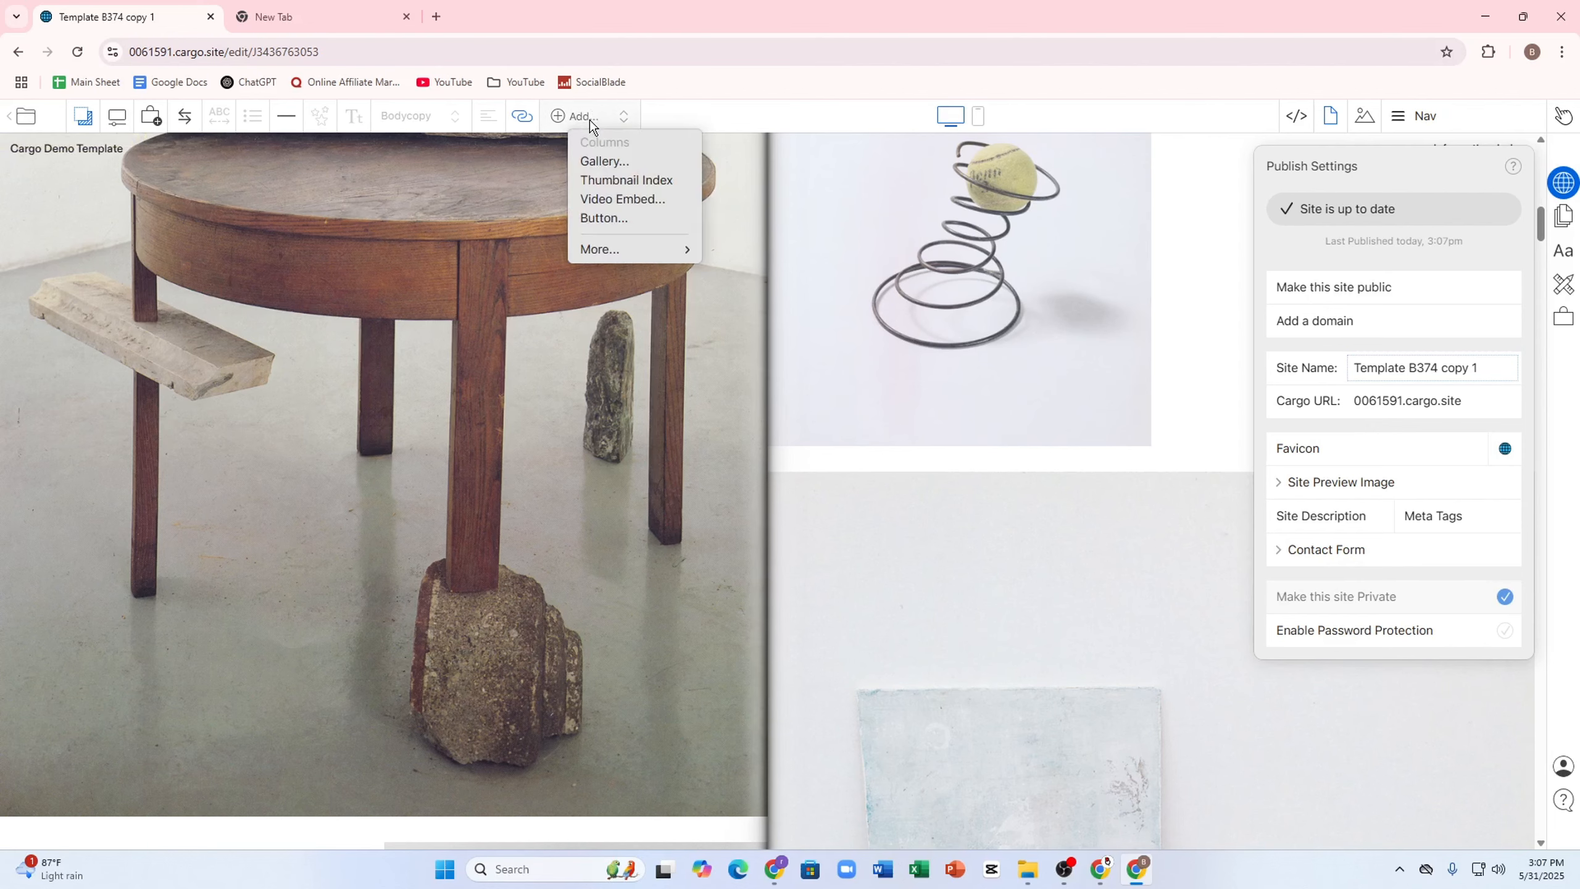
click(610, 163)
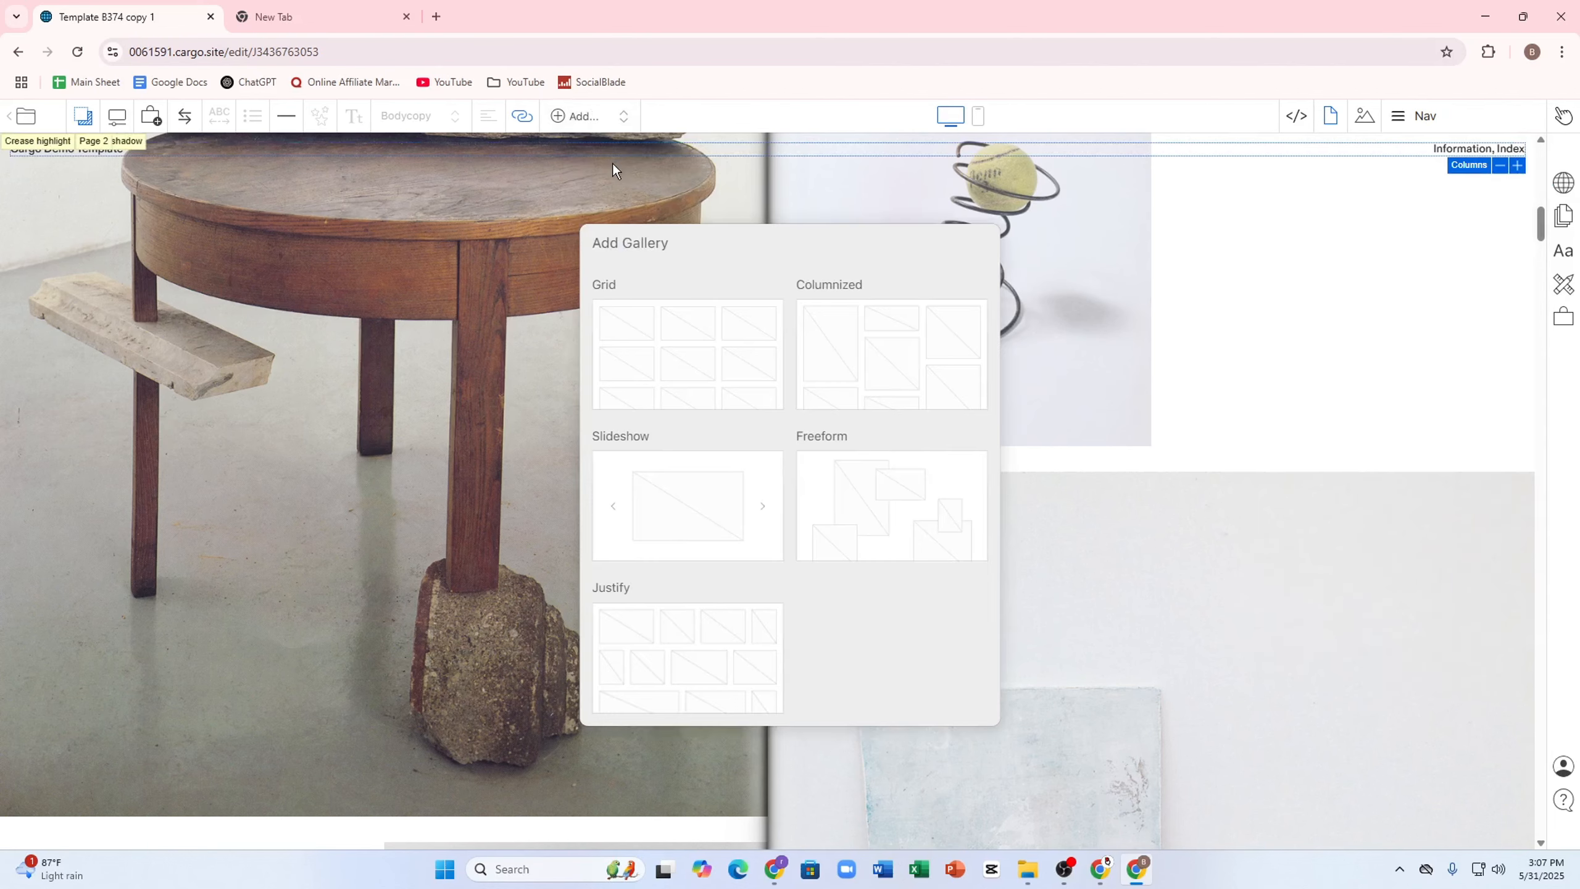
click(699, 331)
Examine the caption, zoom and grid options of individual placeholders in the gallery
click(322, 216)
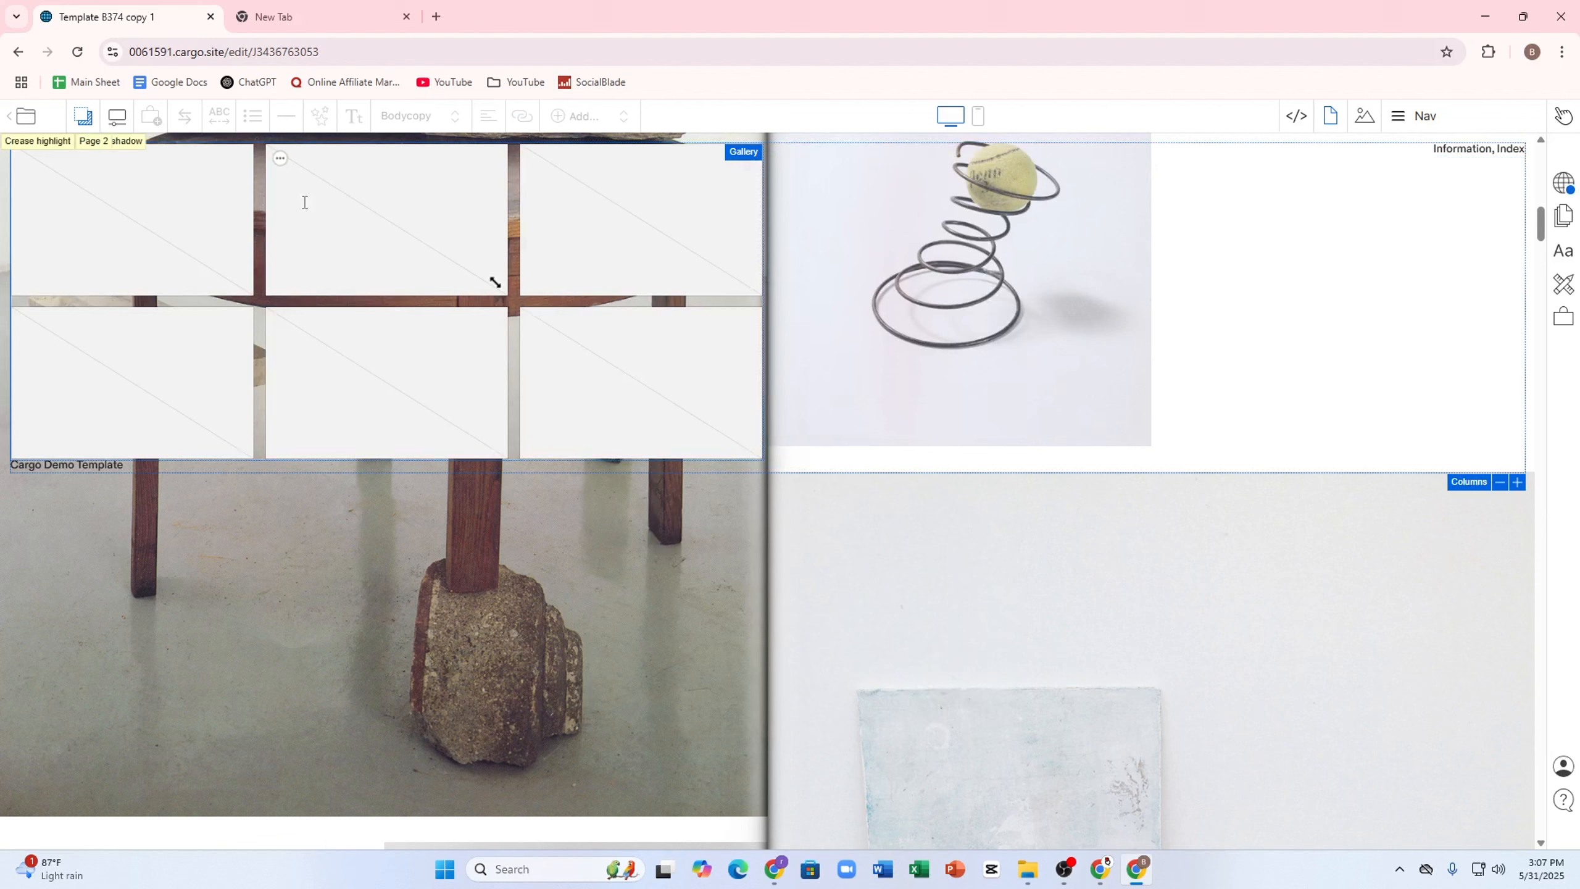
click(370, 205)
click(669, 205)
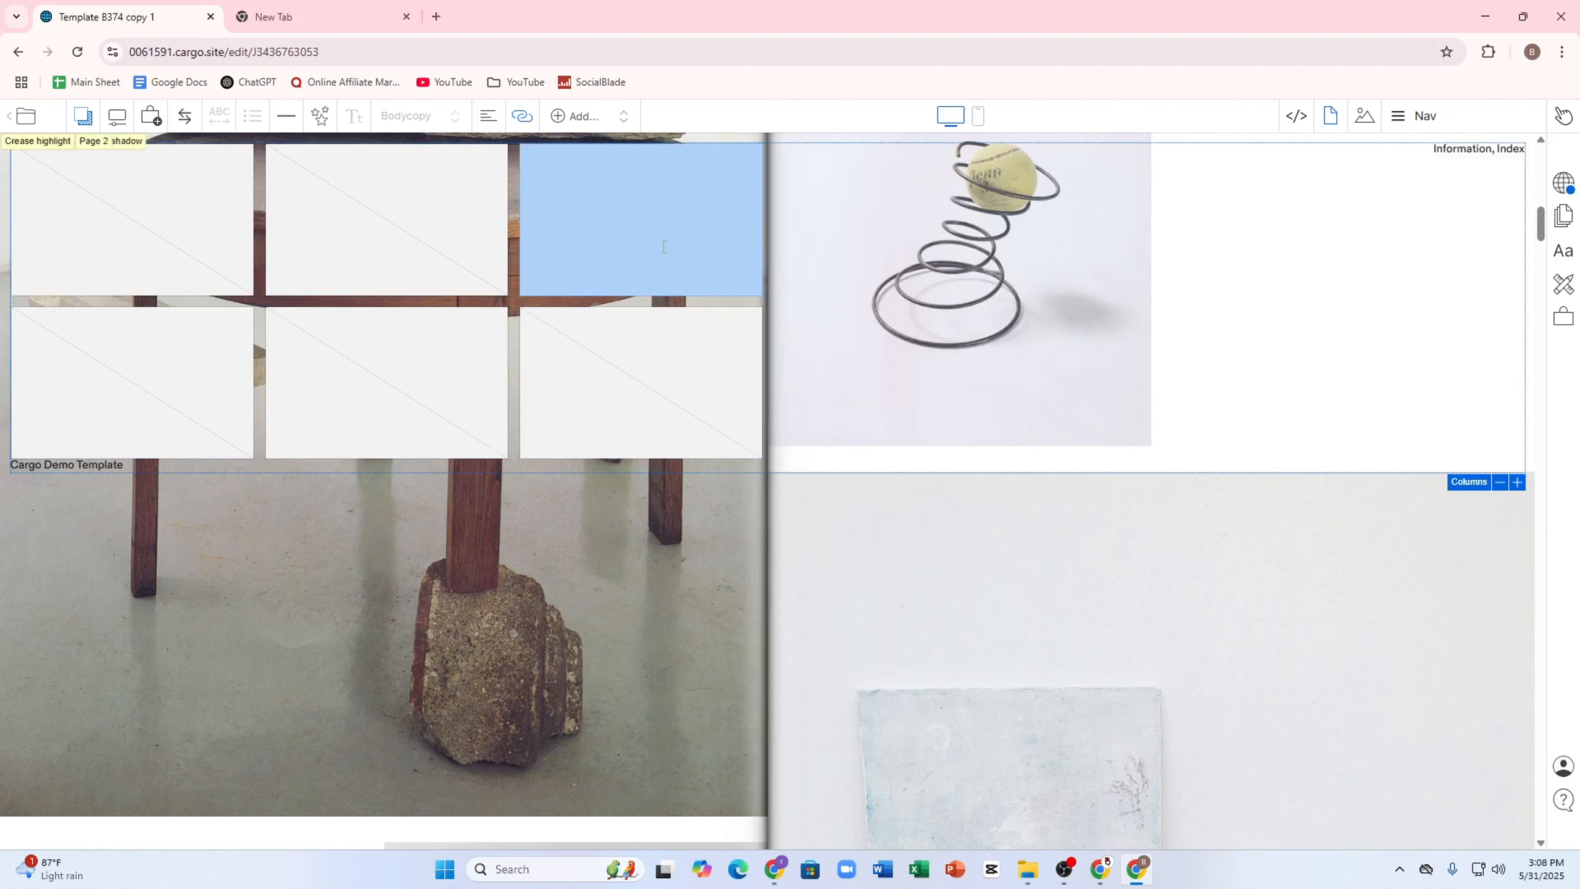
click(534, 321)
click(493, 489)
click(281, 322)
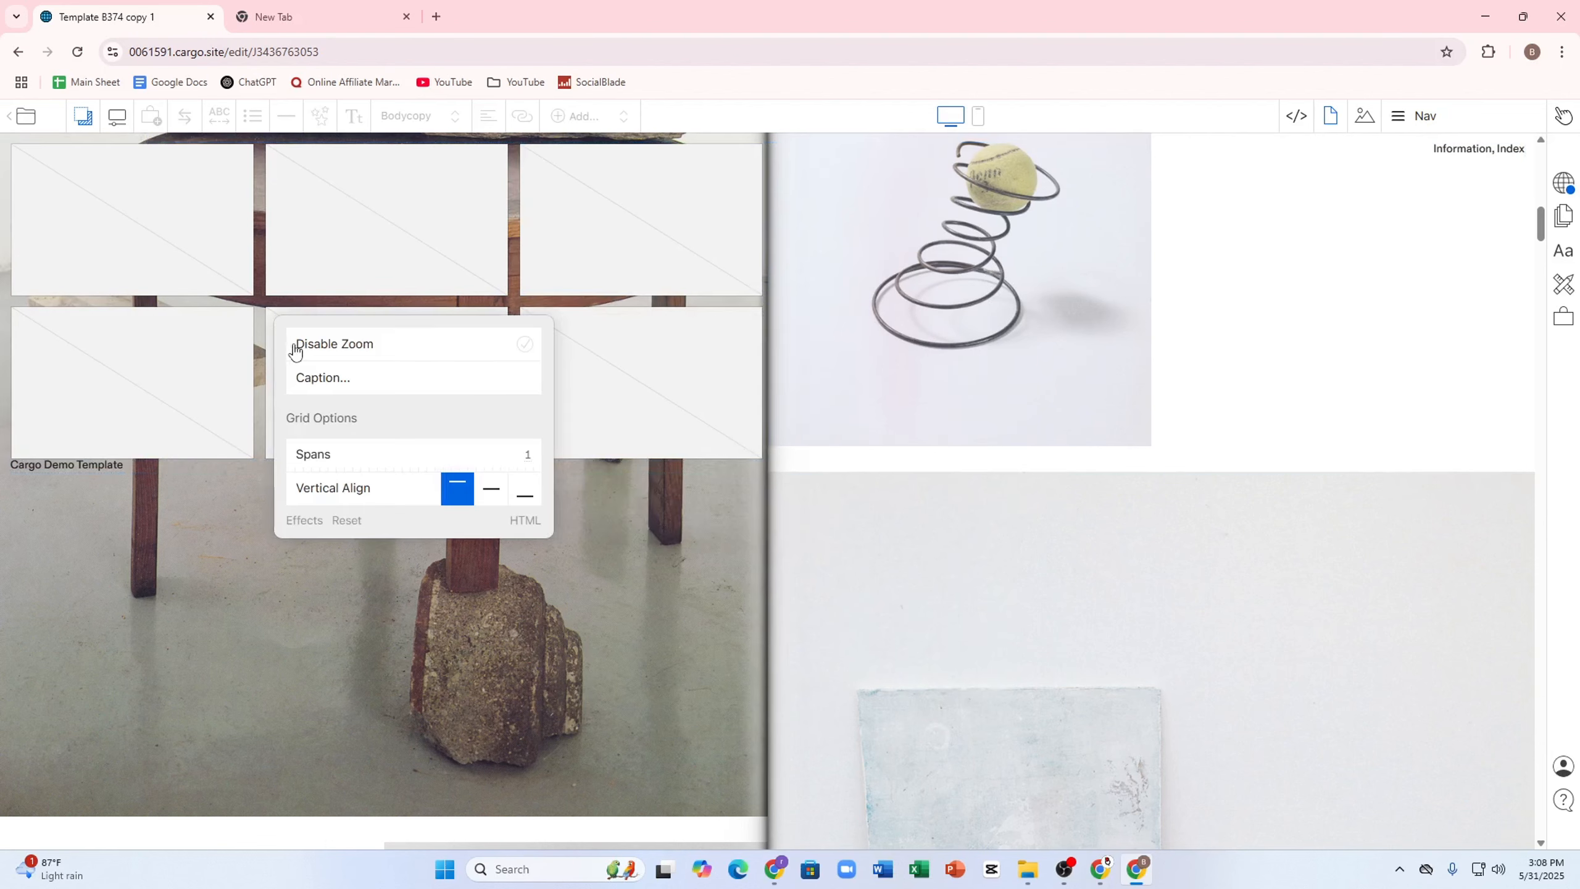
click(235, 327)
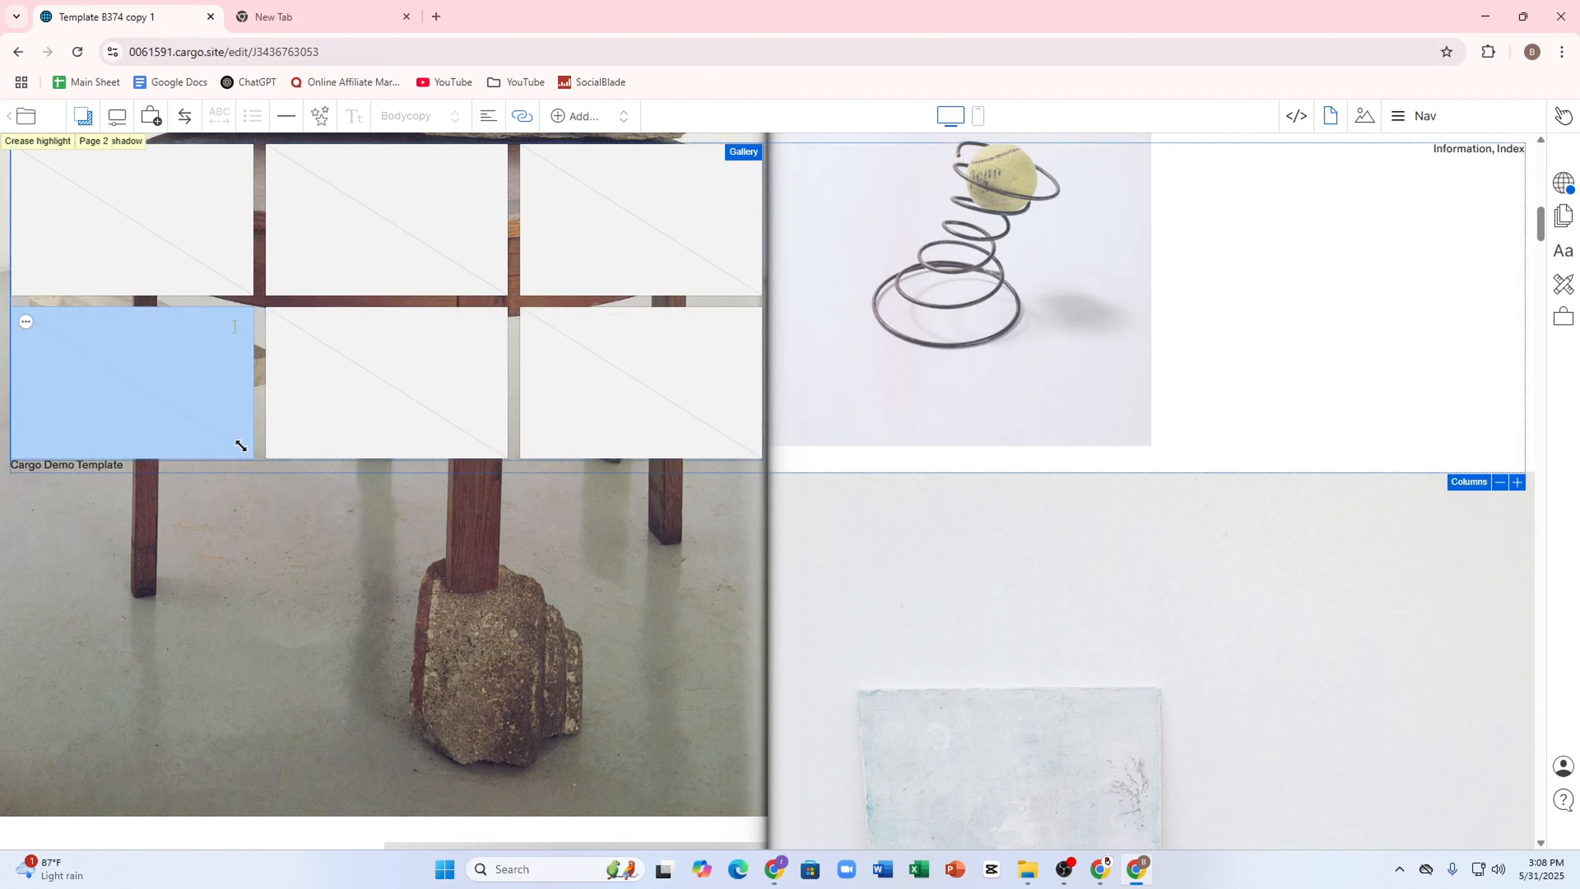
click(490, 441)
click(280, 322)
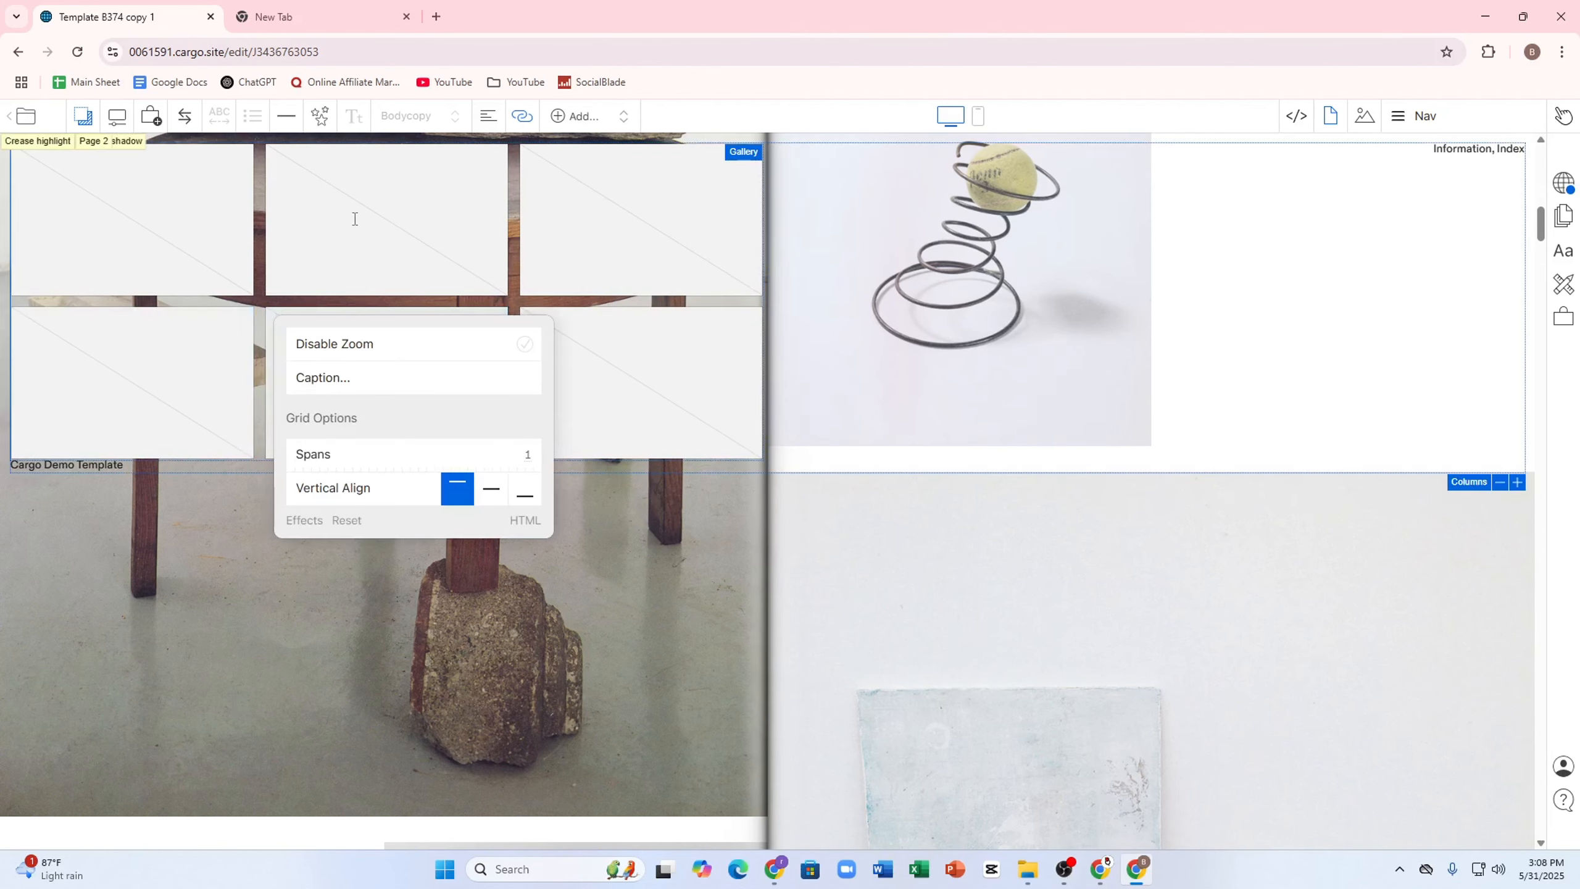
click(24, 160)
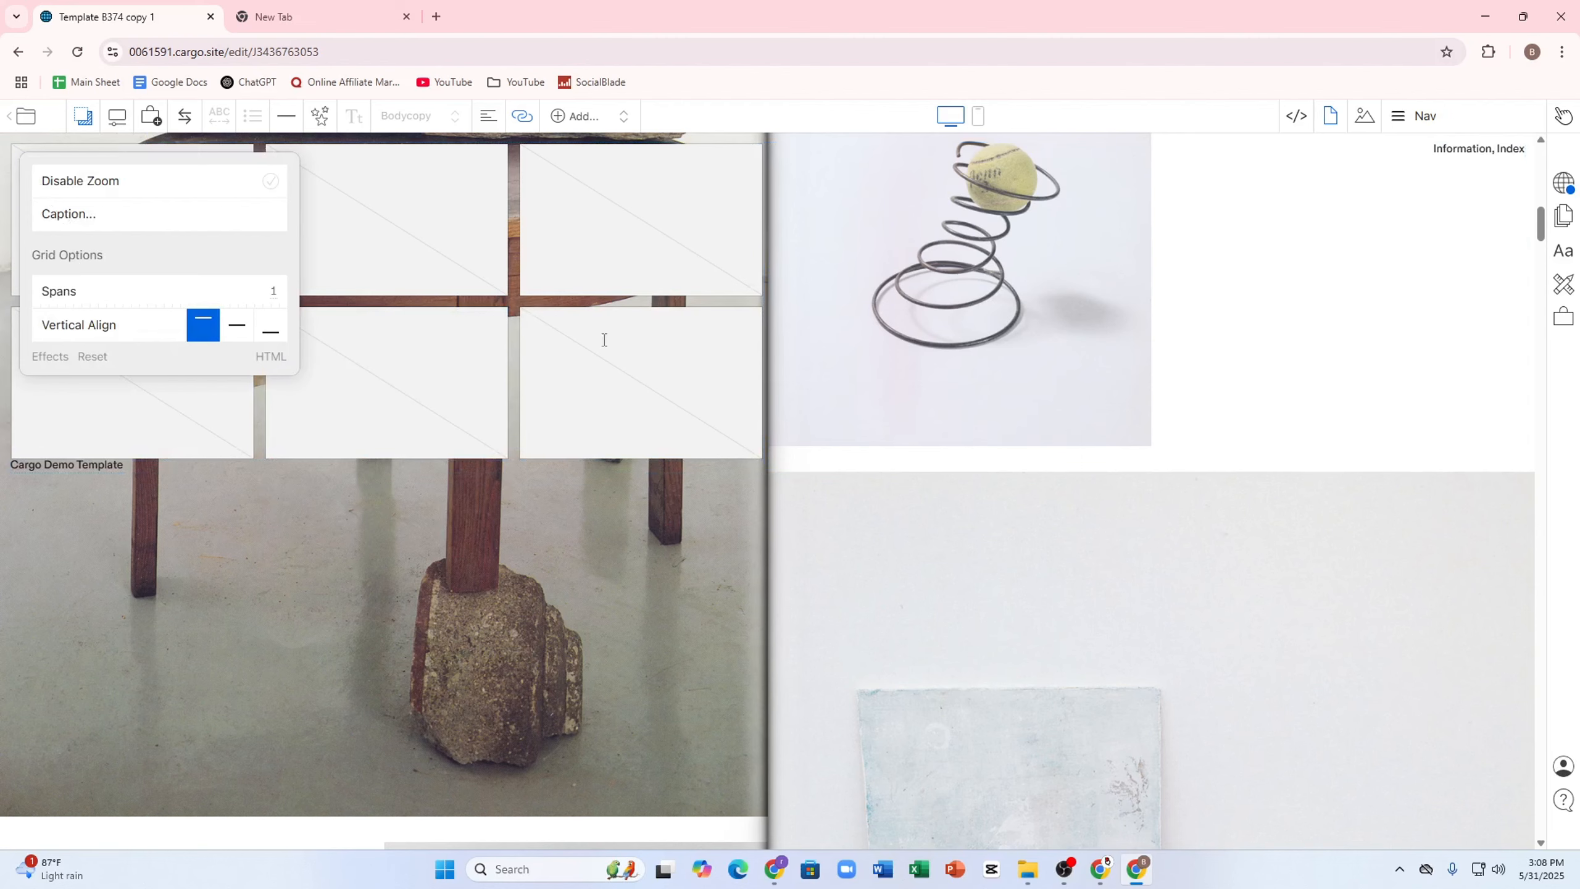
click(663, 285)
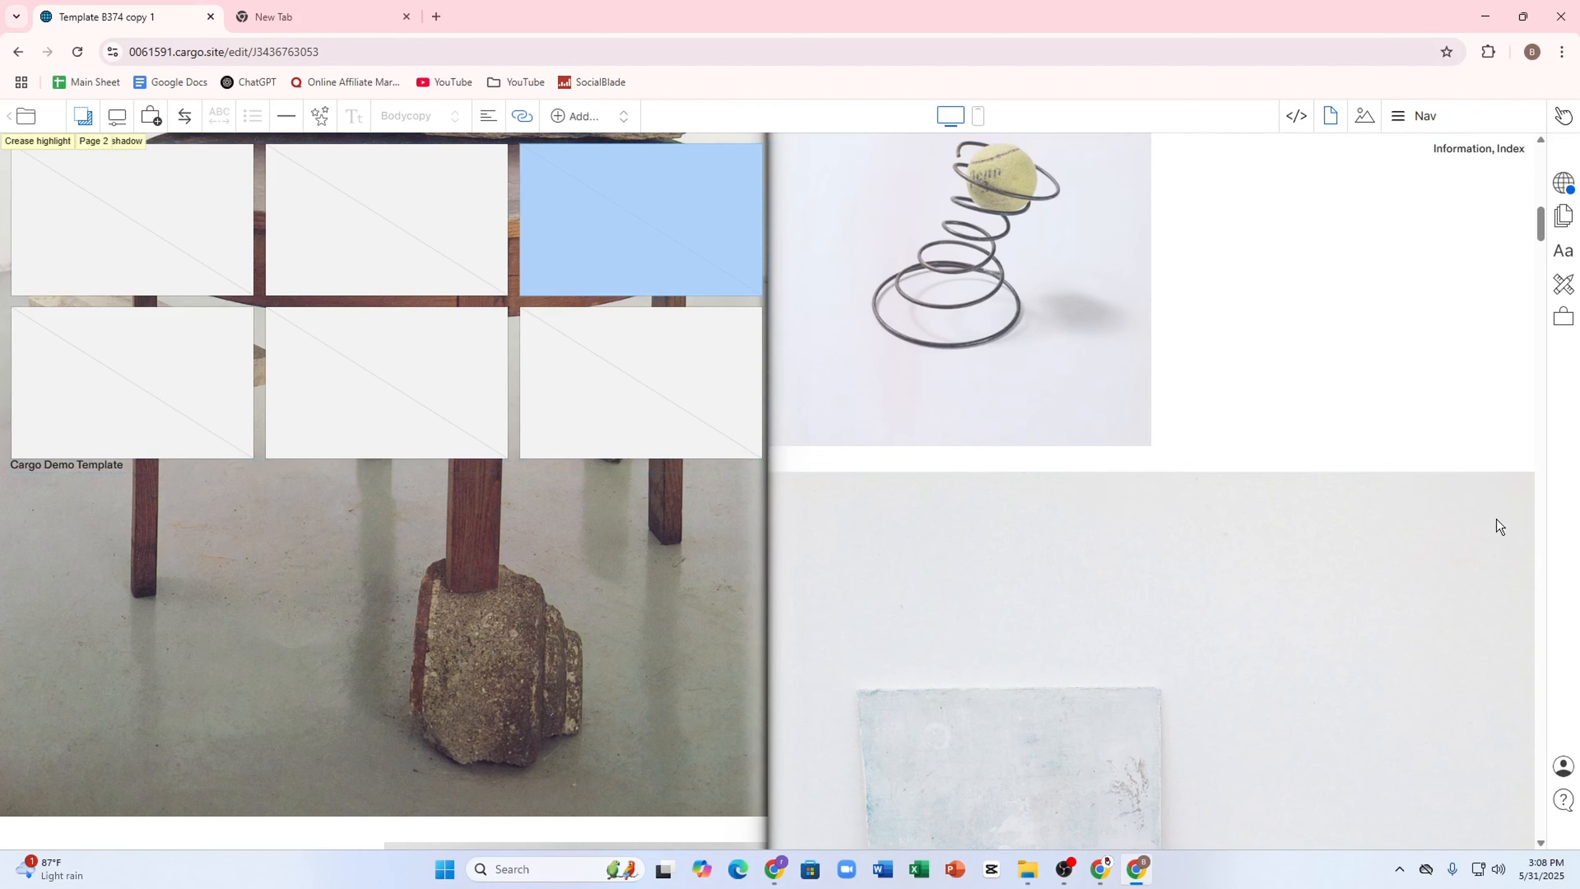
Remove one column from the header's column set, and add it back
click(1498, 484)
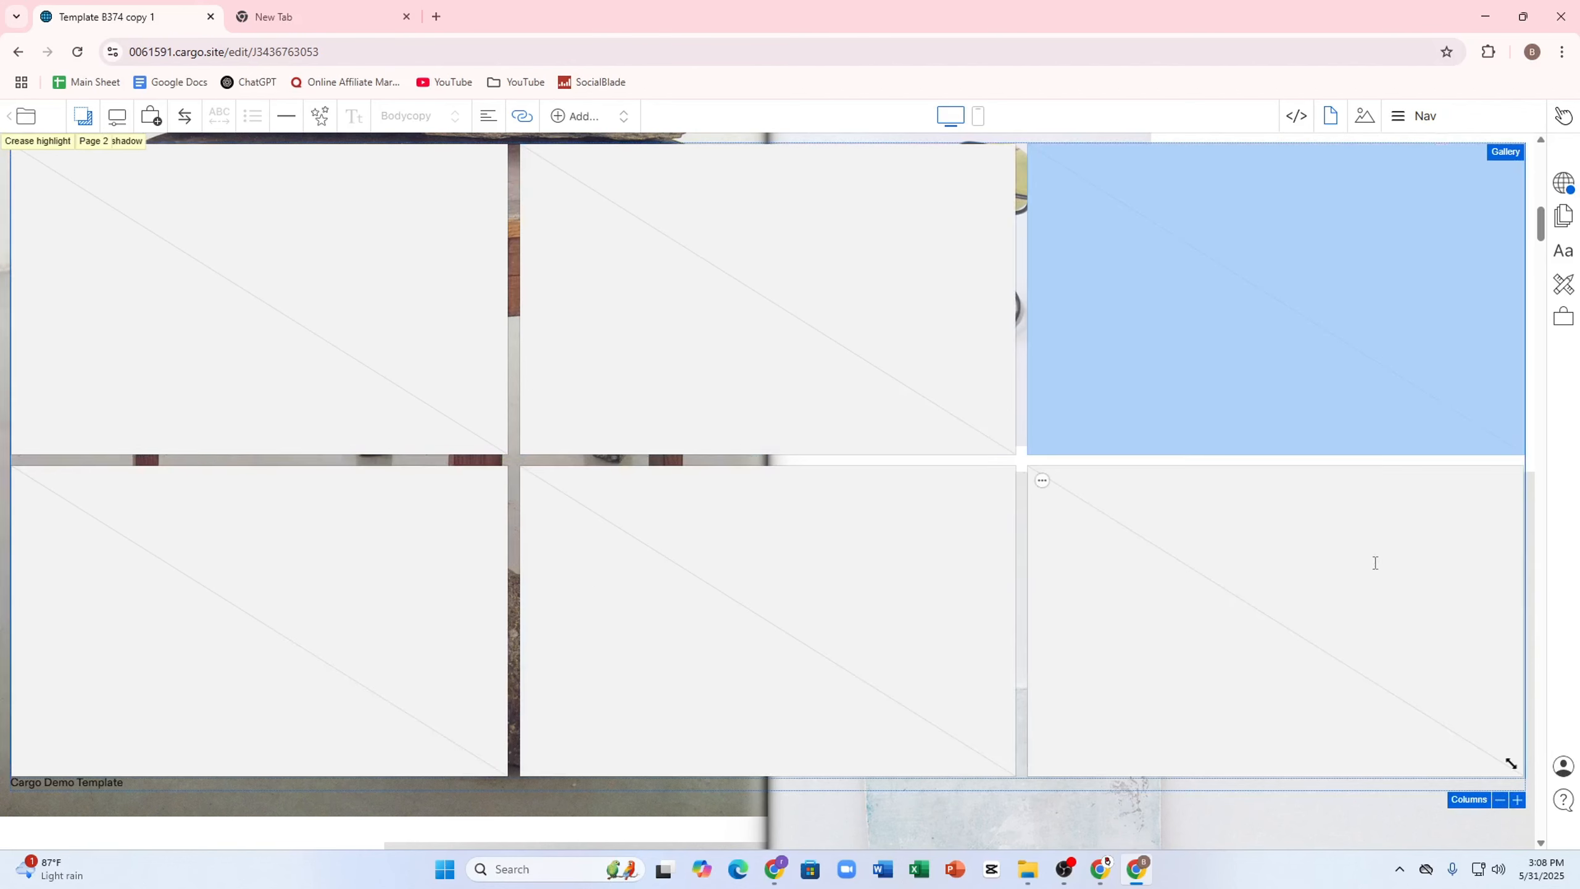
mouse_move(1516, 768)
click(1518, 804)
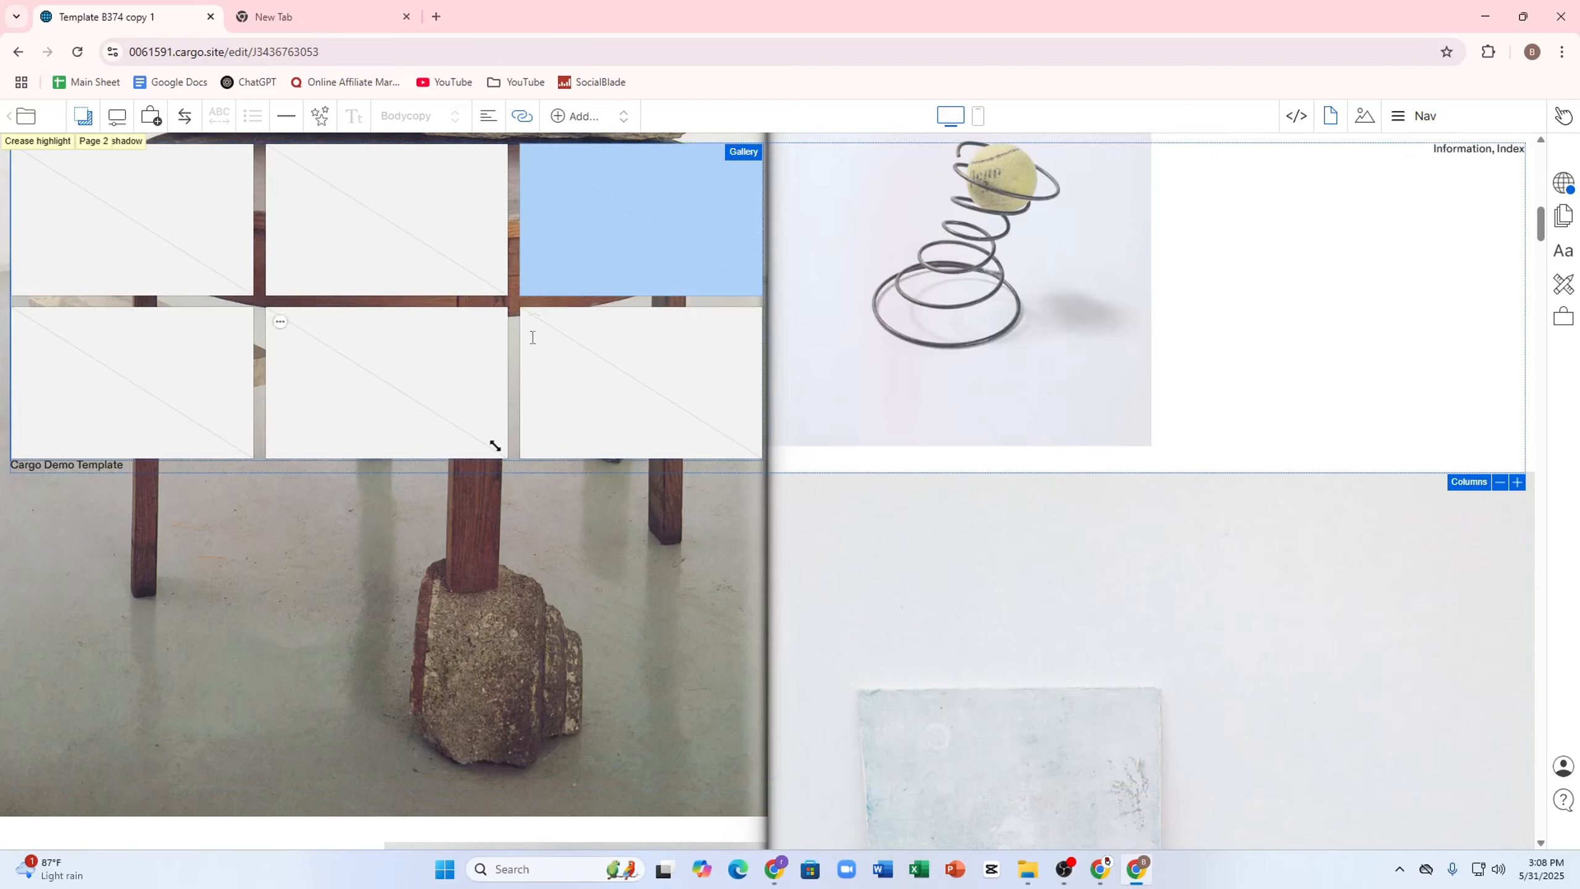
Enlarge the gallery's first placeholder to the full gallery width, and delete all of the gallery's placeholders
scroll(212, 509, up, 10)
drag(238, 292, 749, 599)
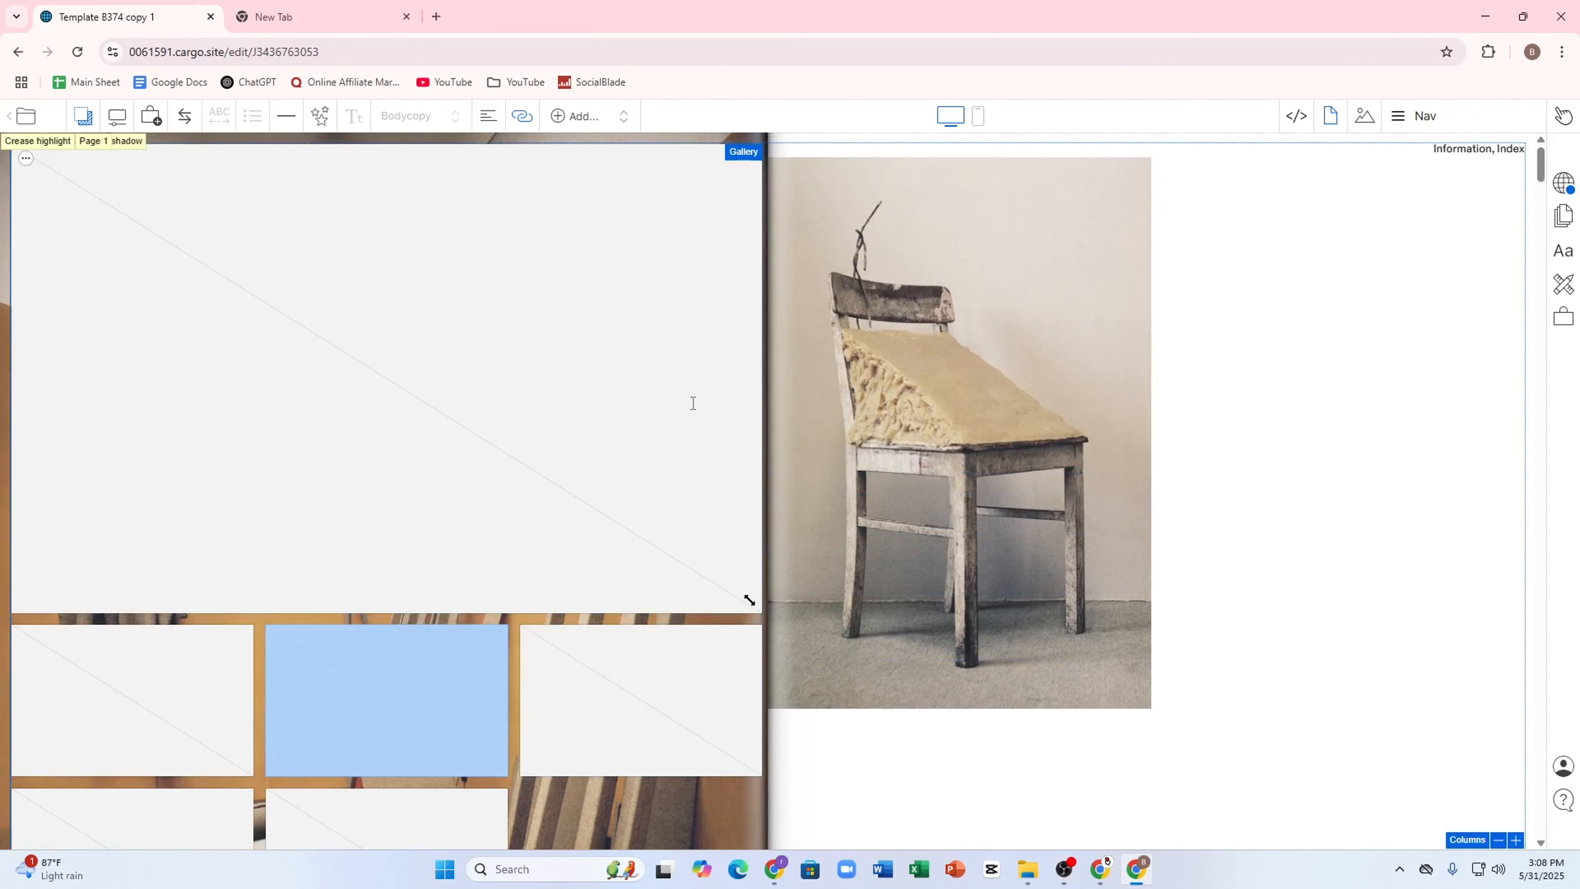
key(BackSpace)
key(BackSpace)
key(BackSpace)
key(BackSpace)
key(BackSpace)
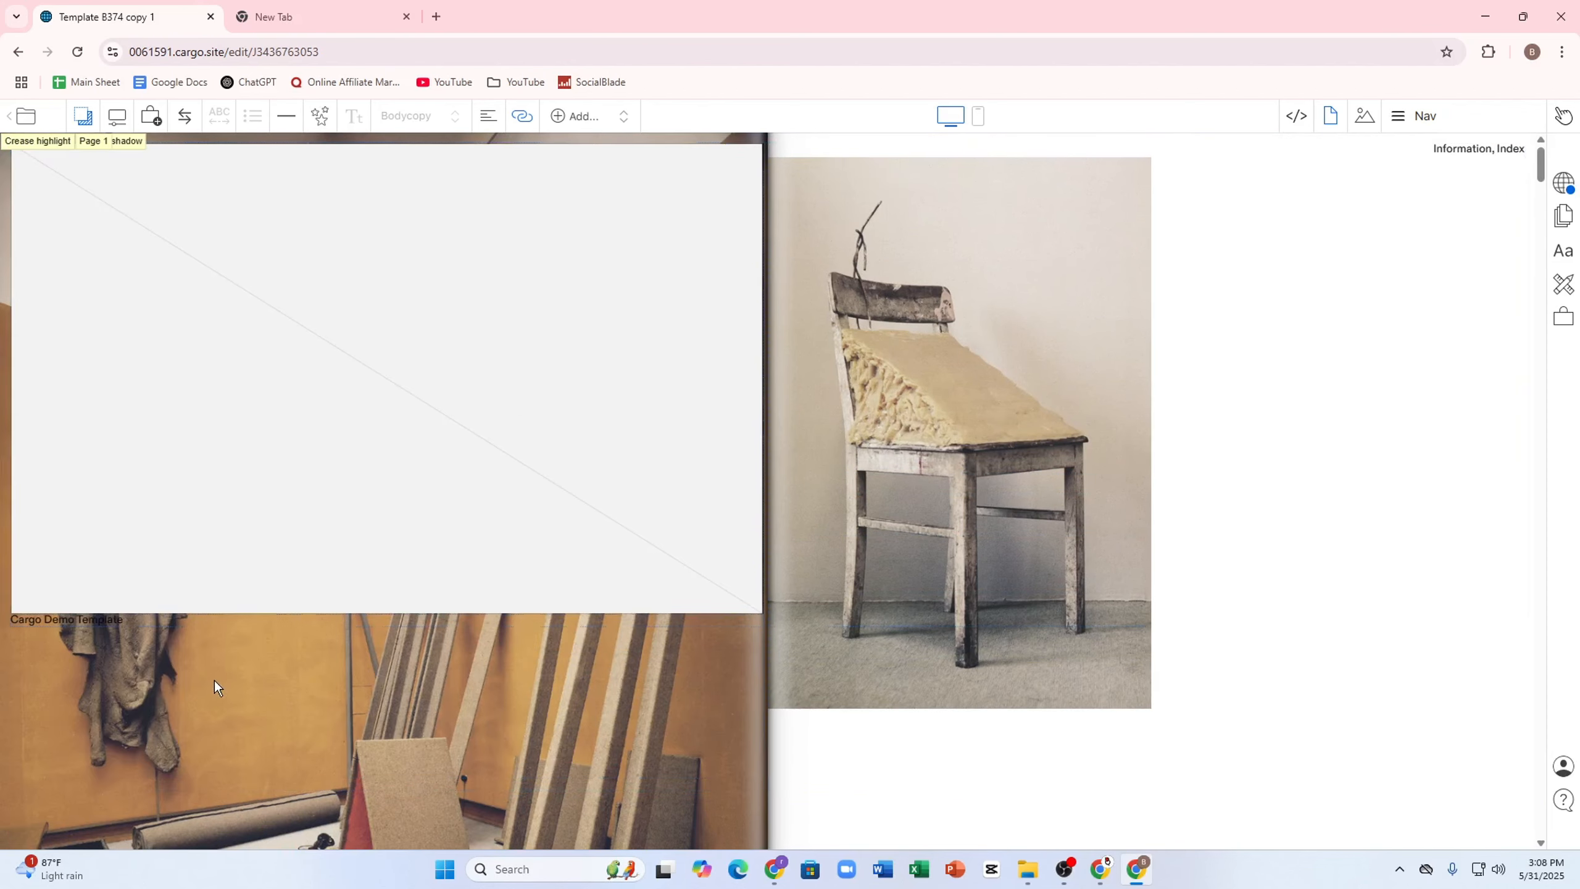
key(BackSpace)
View the Nav page's HTML and CSS code, and close the code editor
scroll(652, 405, down, 9)
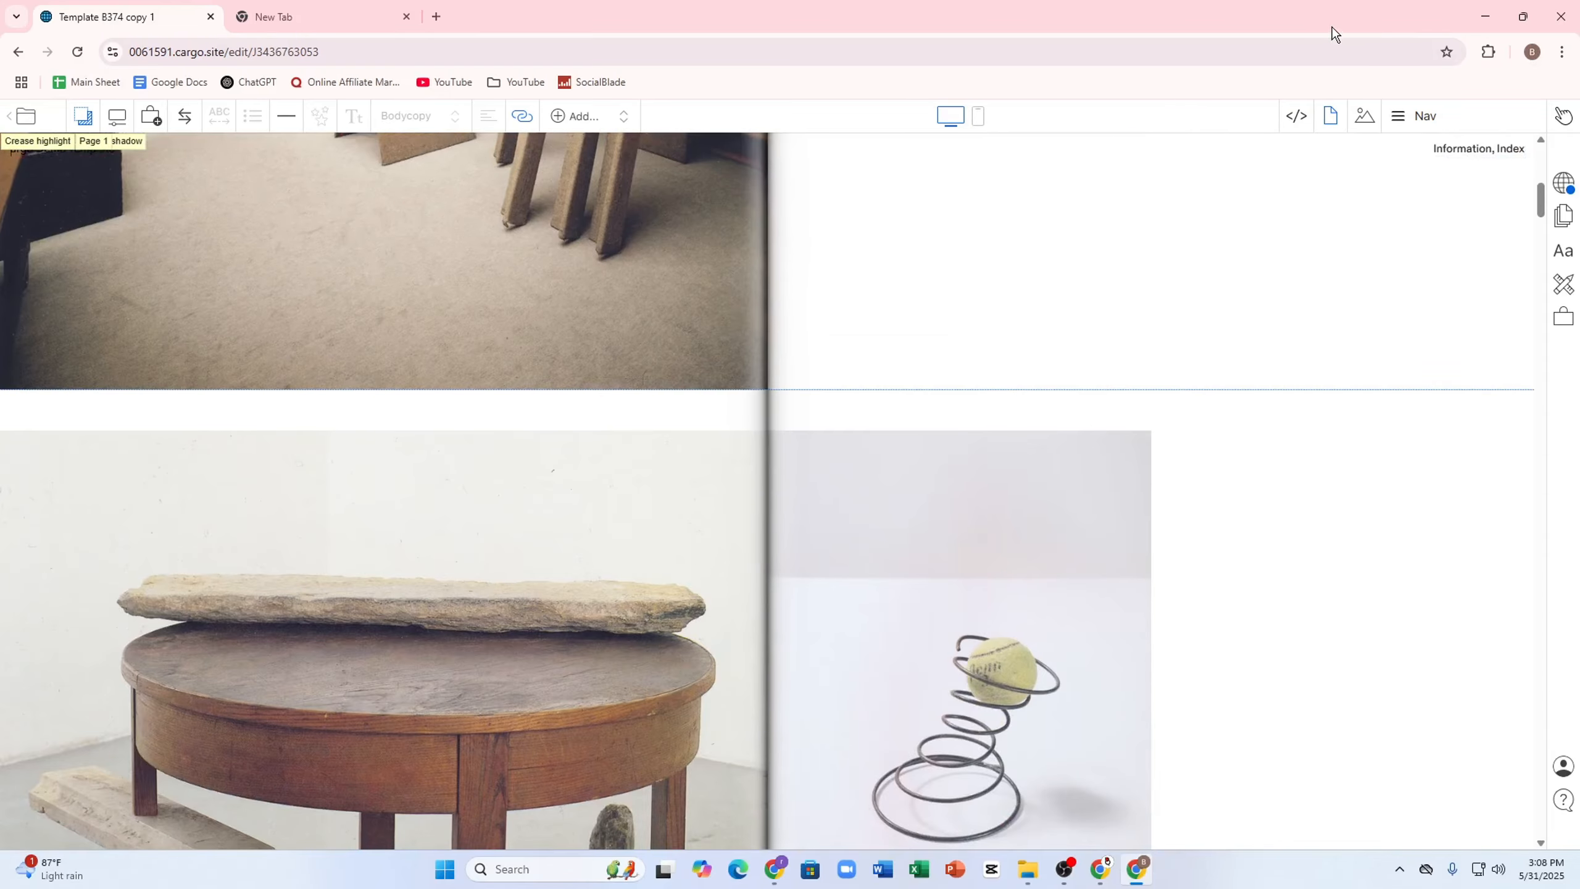
click(1294, 119)
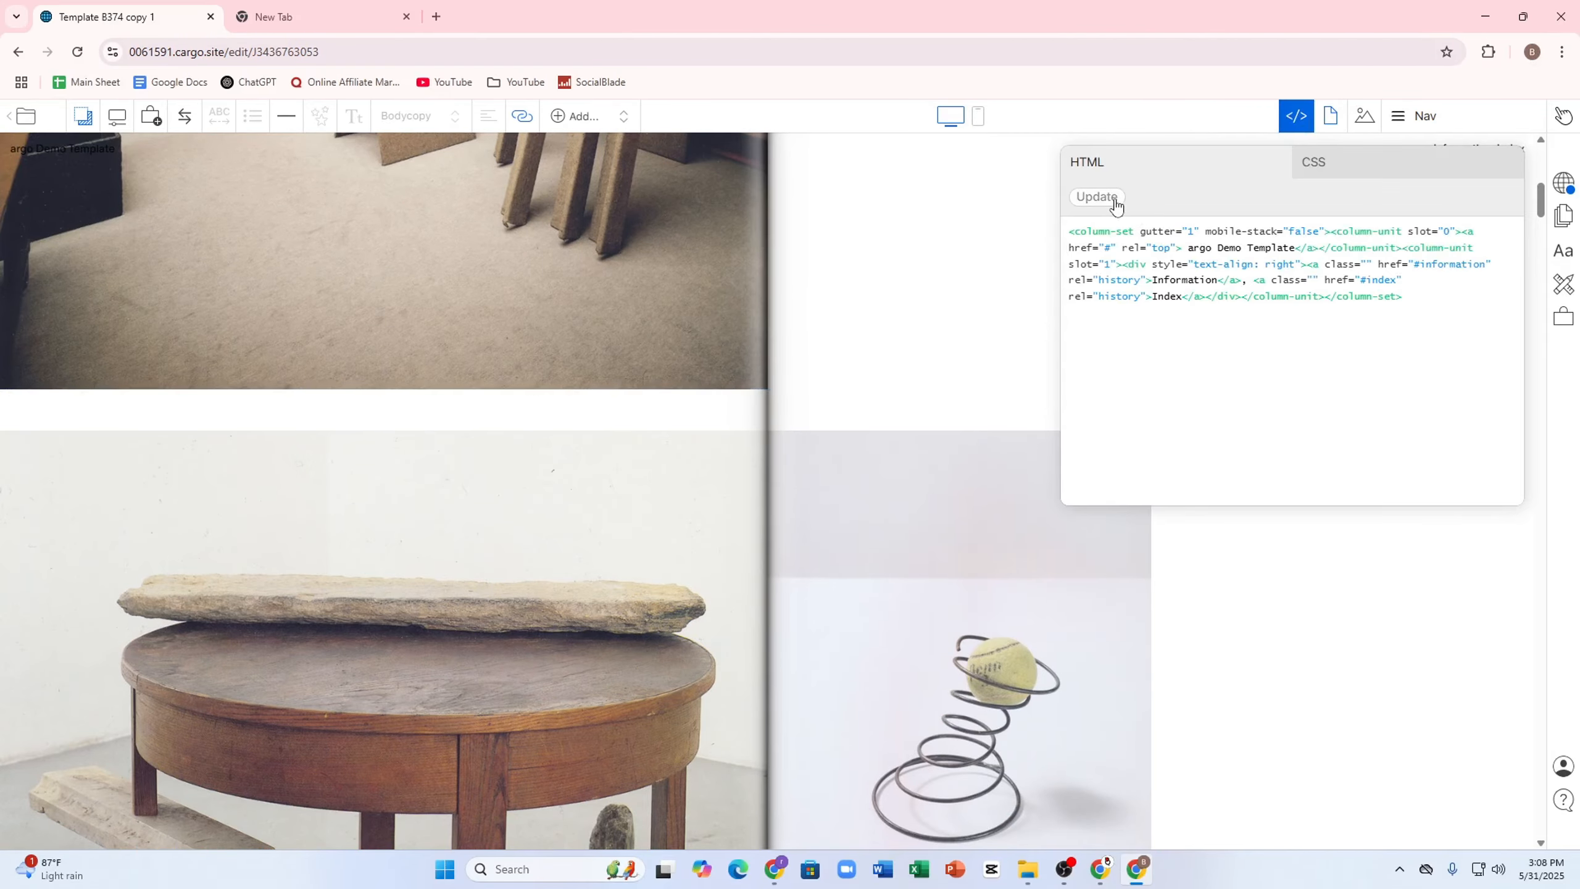
click(1330, 168)
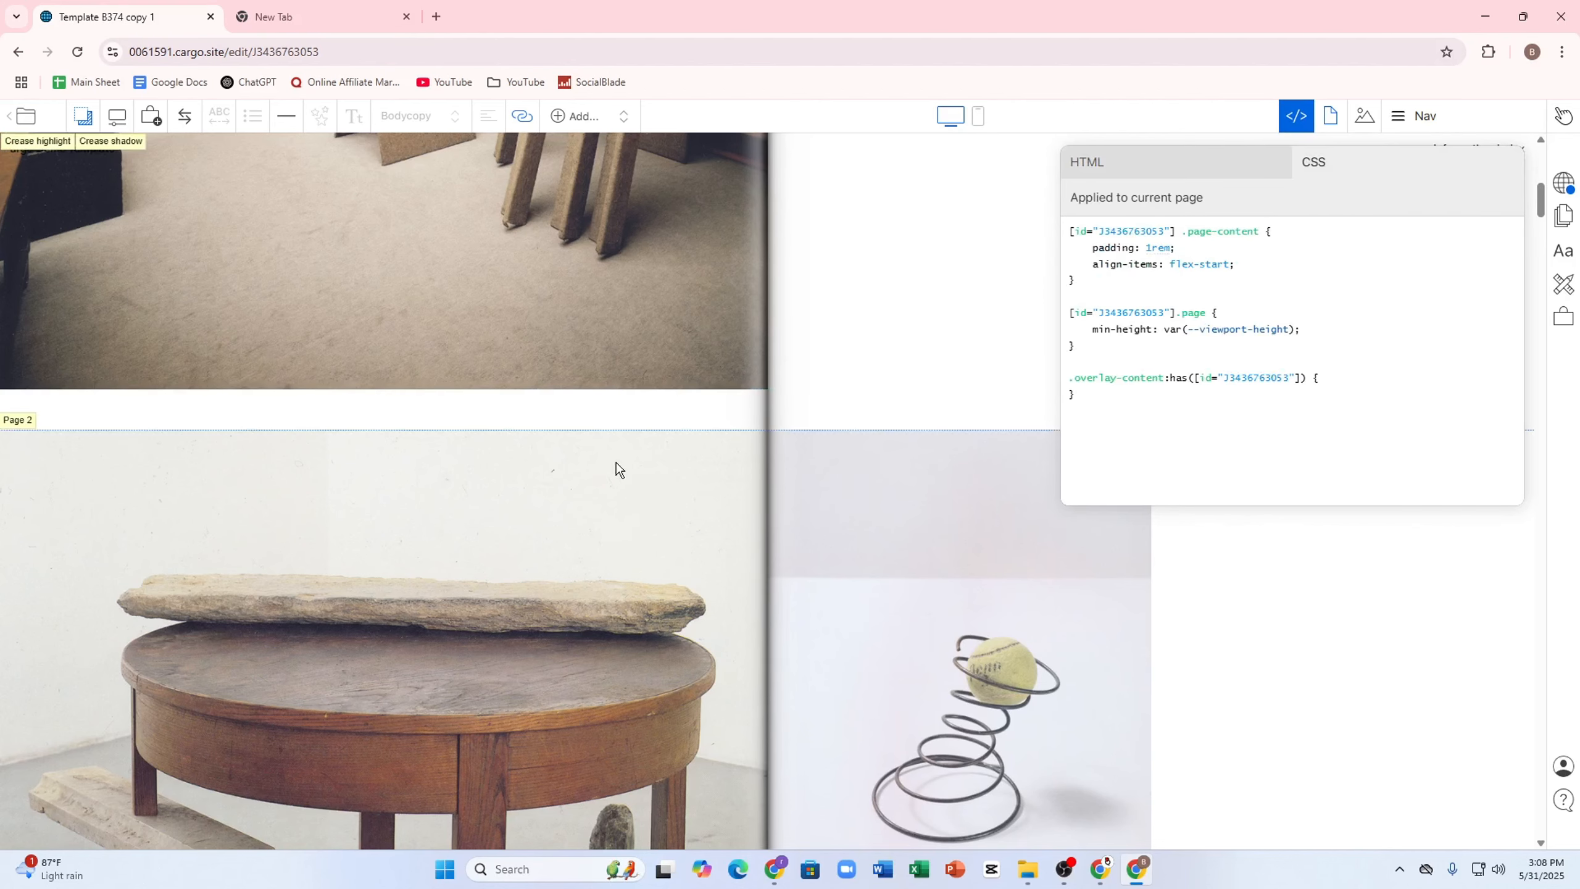
click(530, 473)
scroll(528, 473, down, 1)
right_click(594, 461)
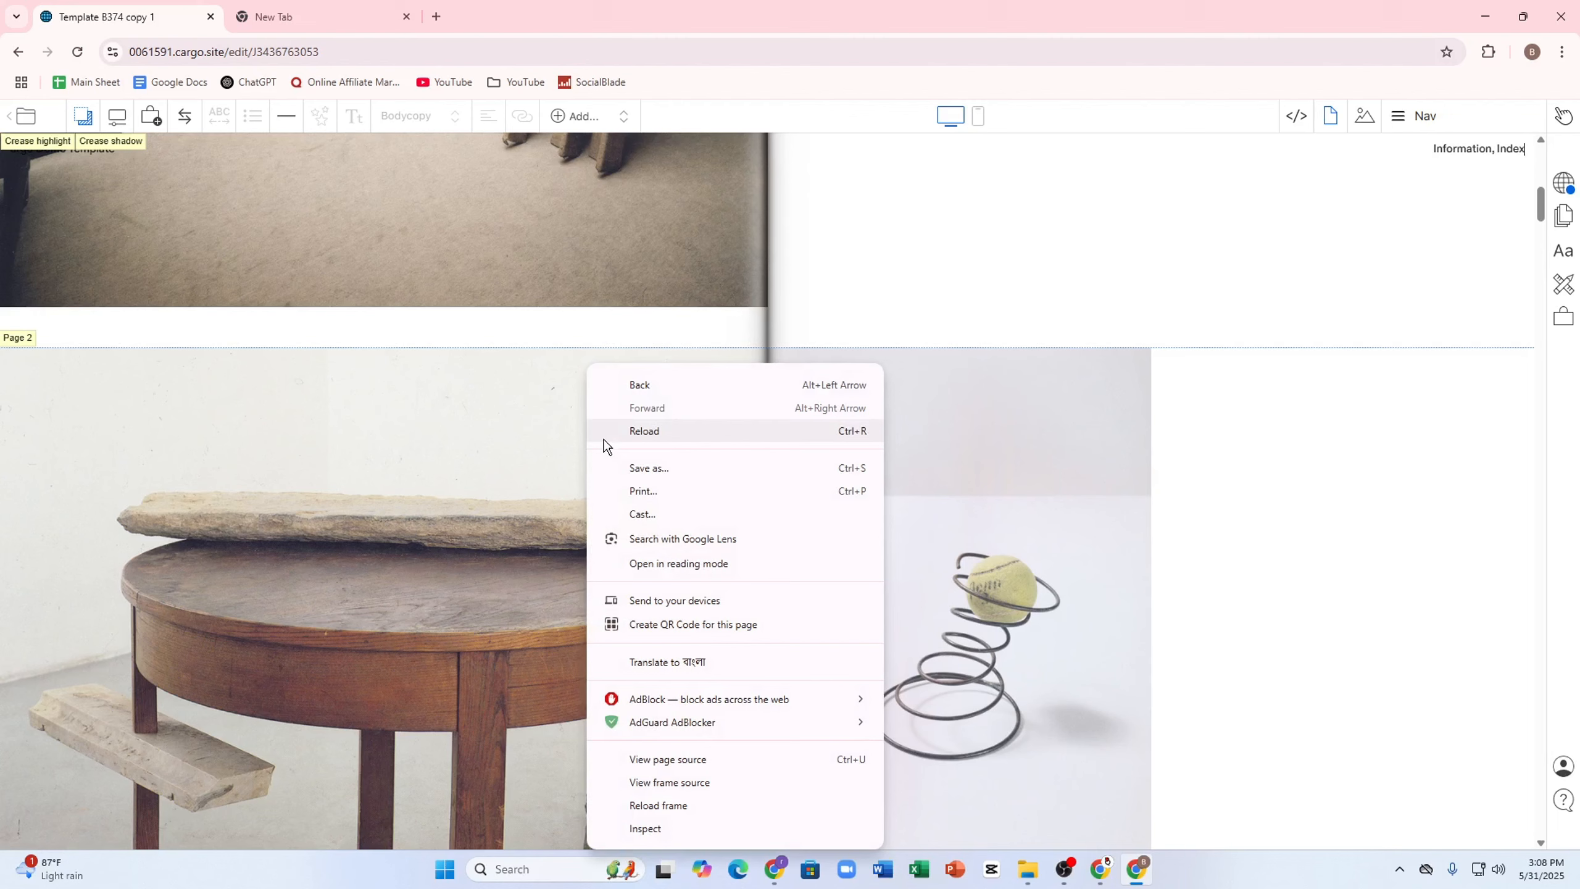
click(425, 441)
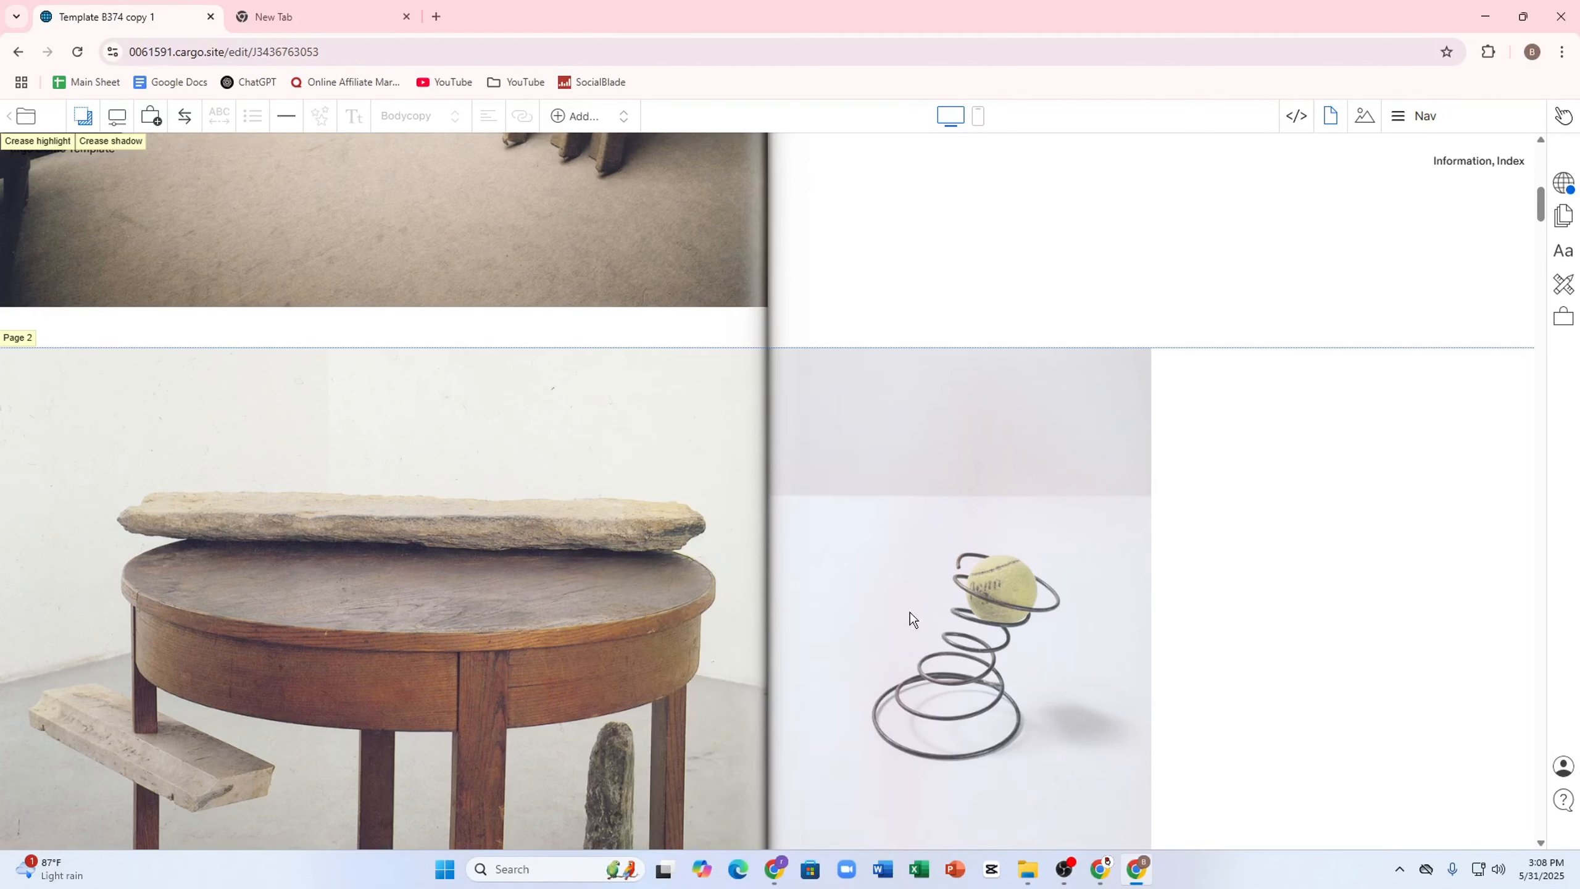
scroll(586, 561, down, 5)
scroll(587, 561, down, 2)
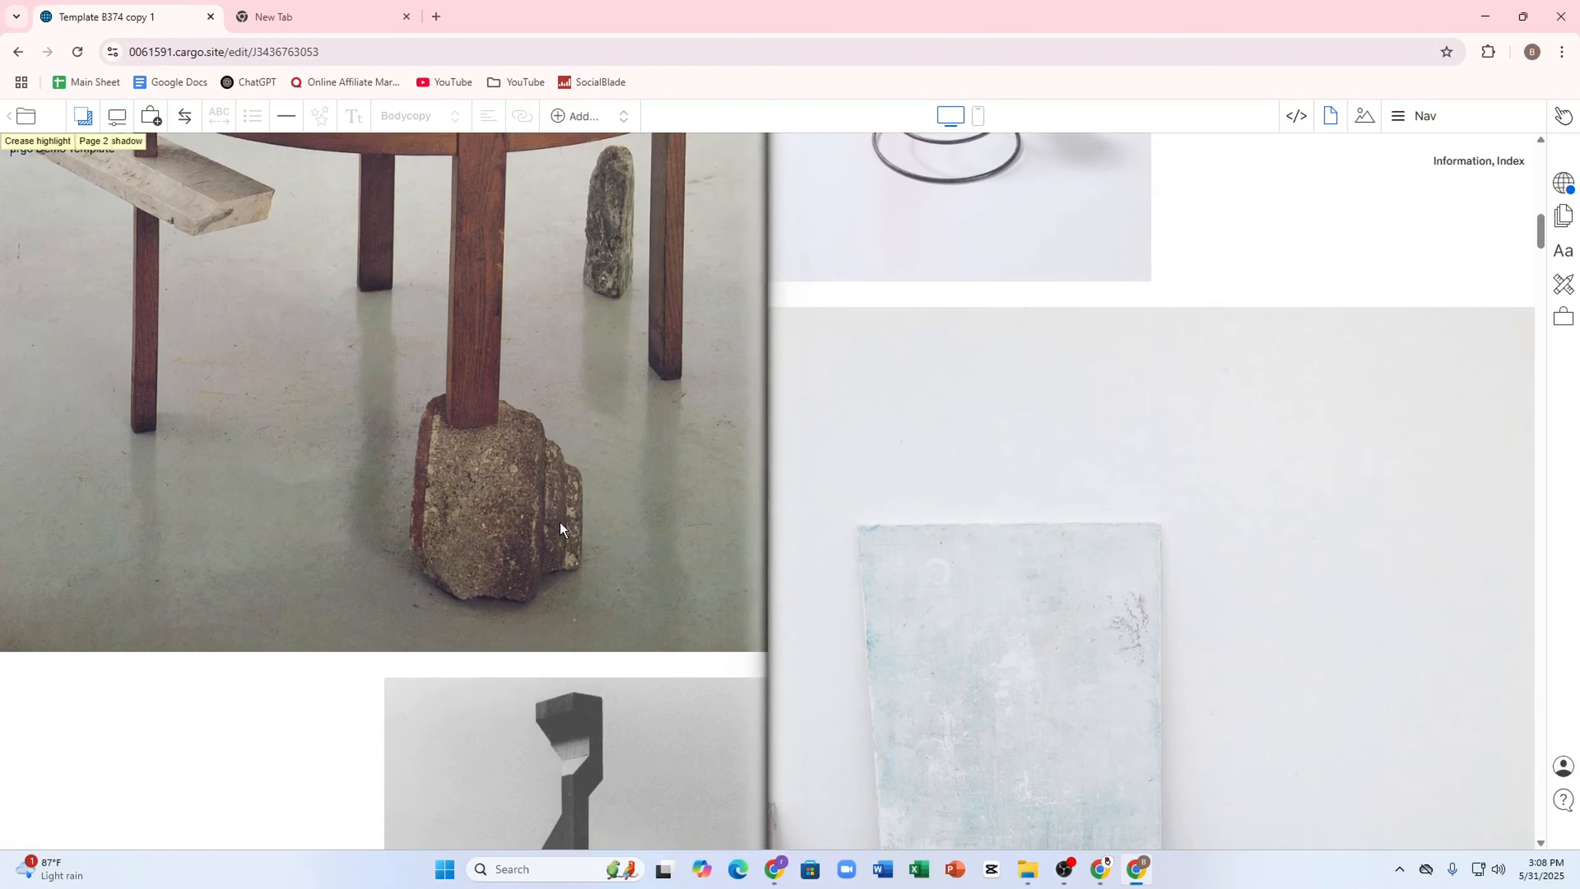
scroll(538, 451, up, 5)
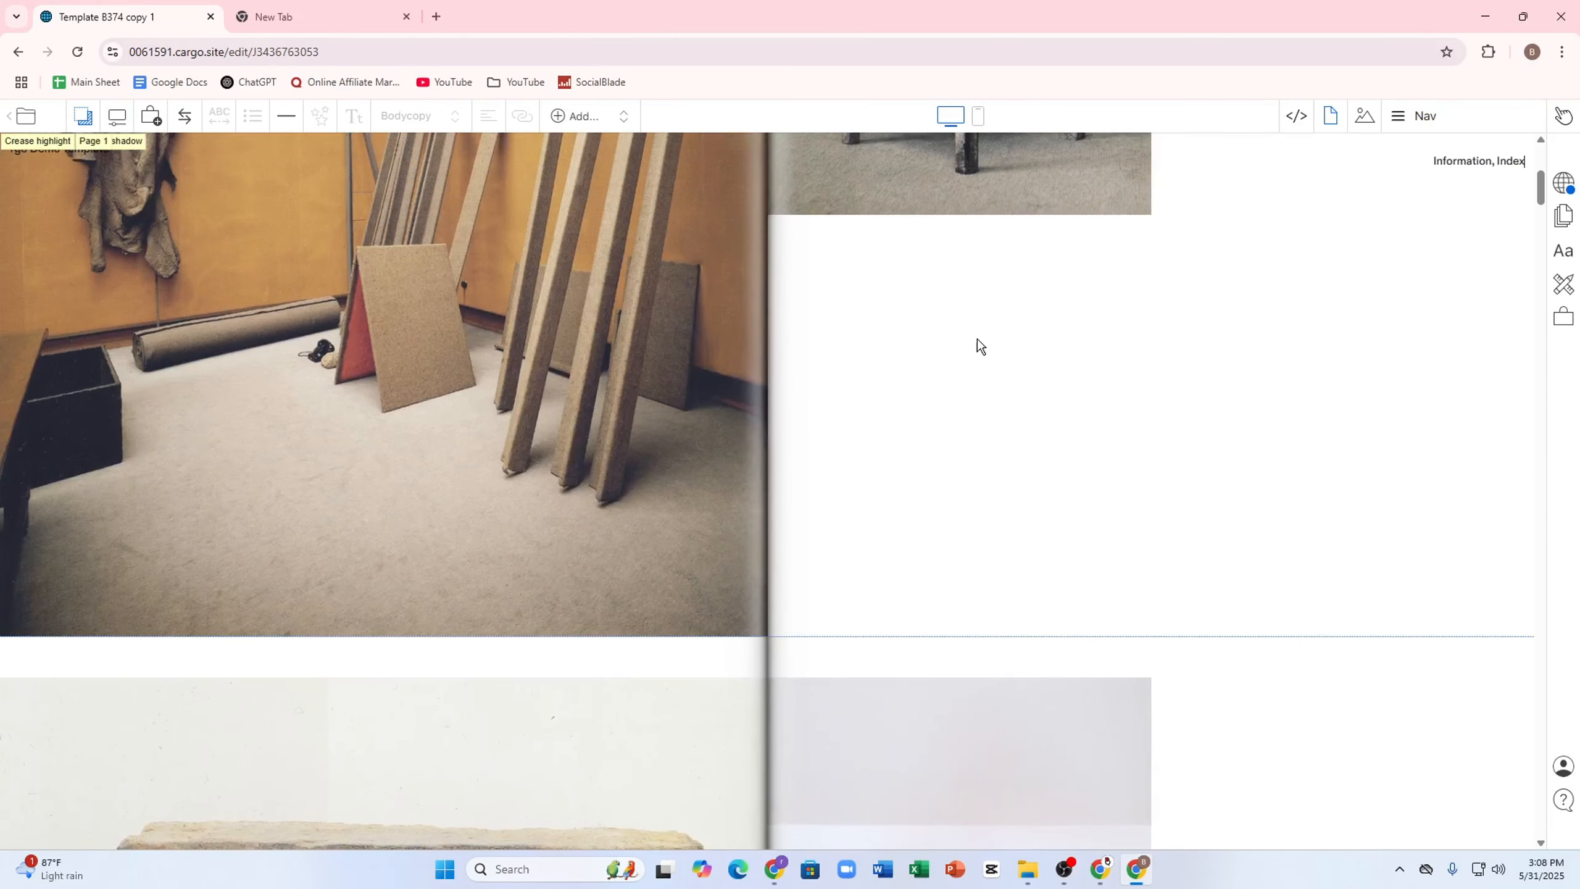
View the site's page list, and expand Image Settings in the site settings
click(1425, 118)
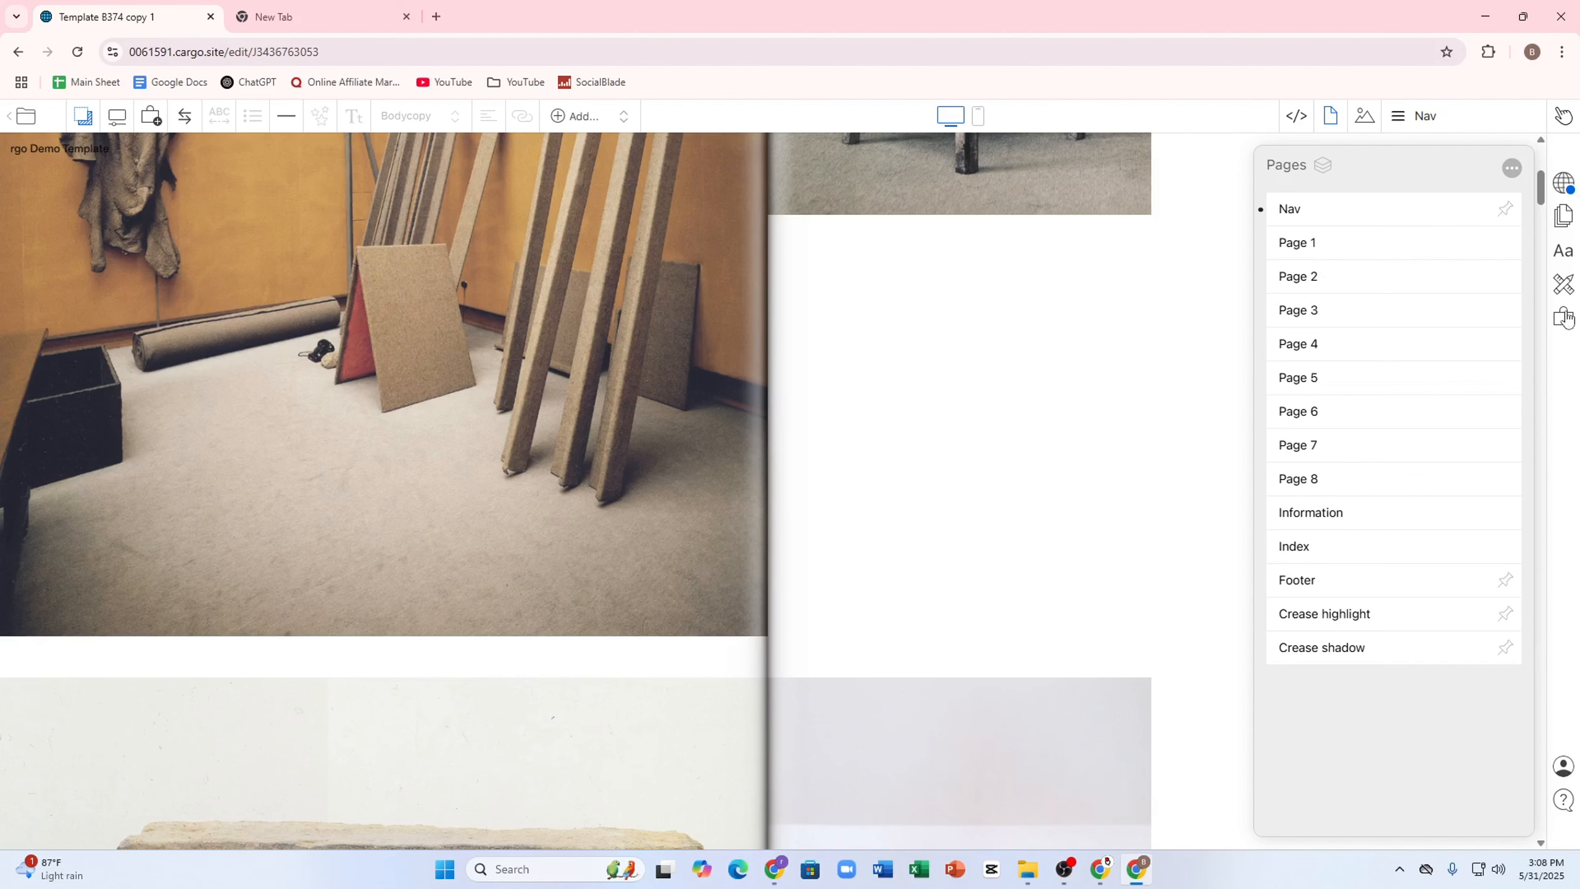
click(1566, 293)
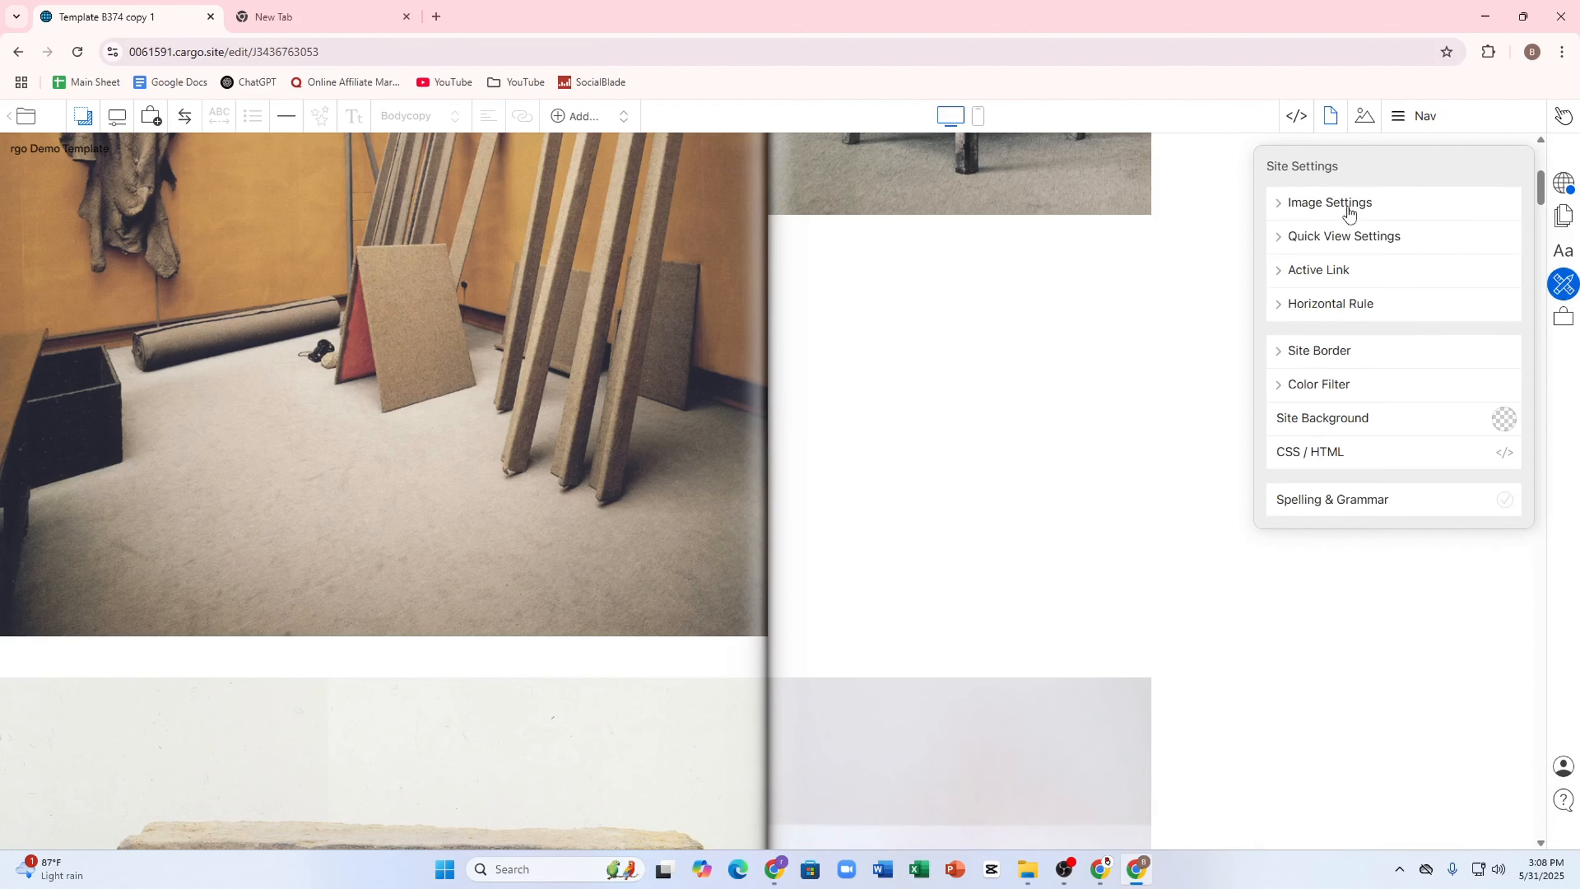
click(1346, 213)
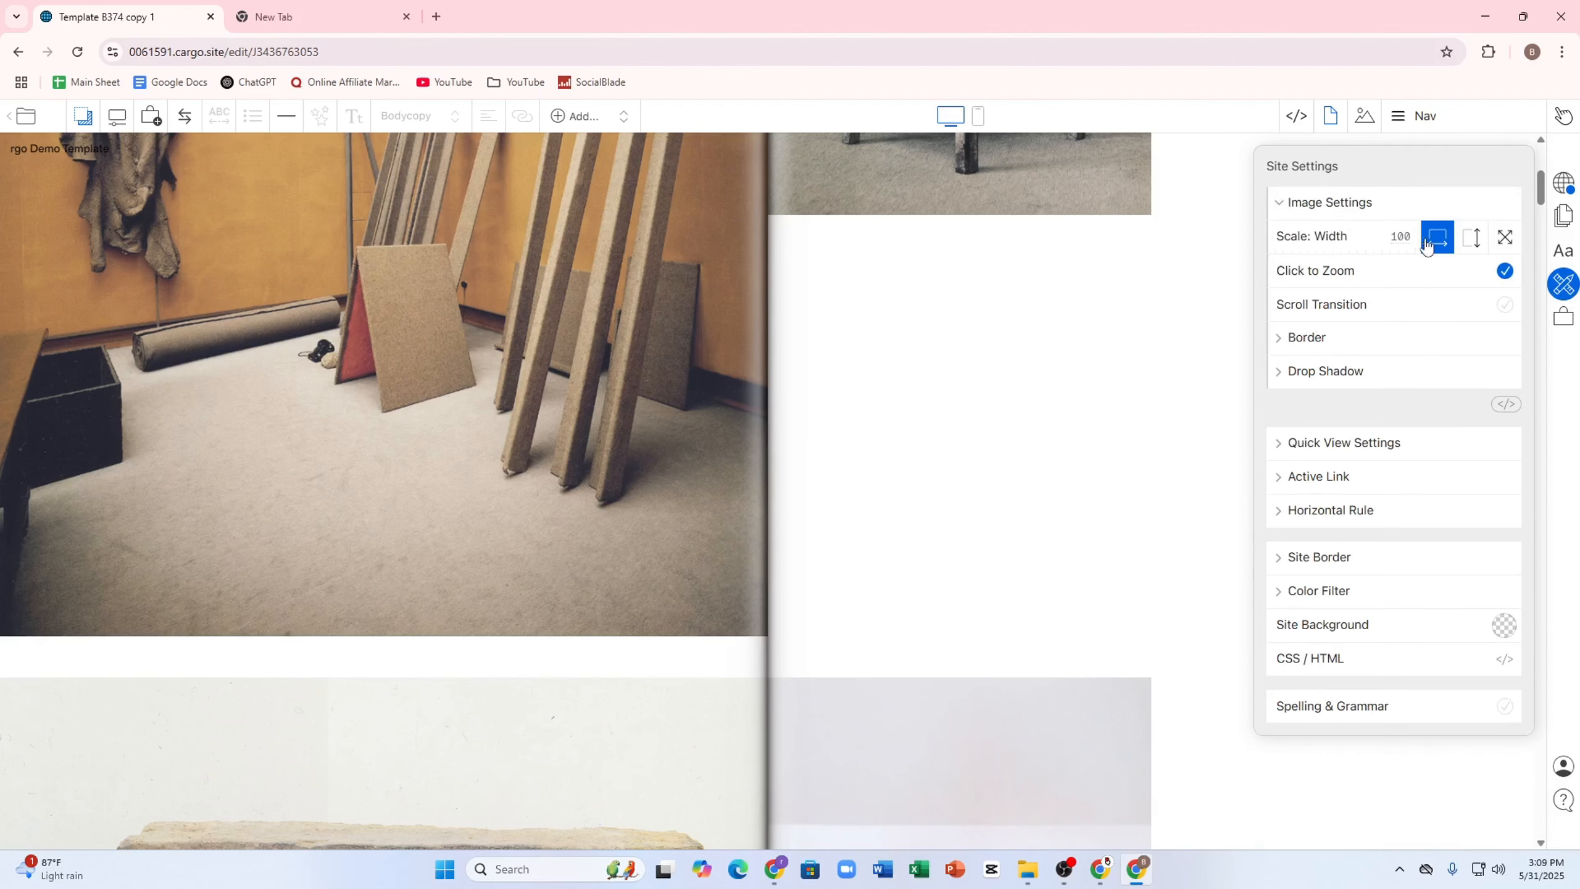
Scale the site's images by height and expand the image Drop Shadow settings
click(1473, 237)
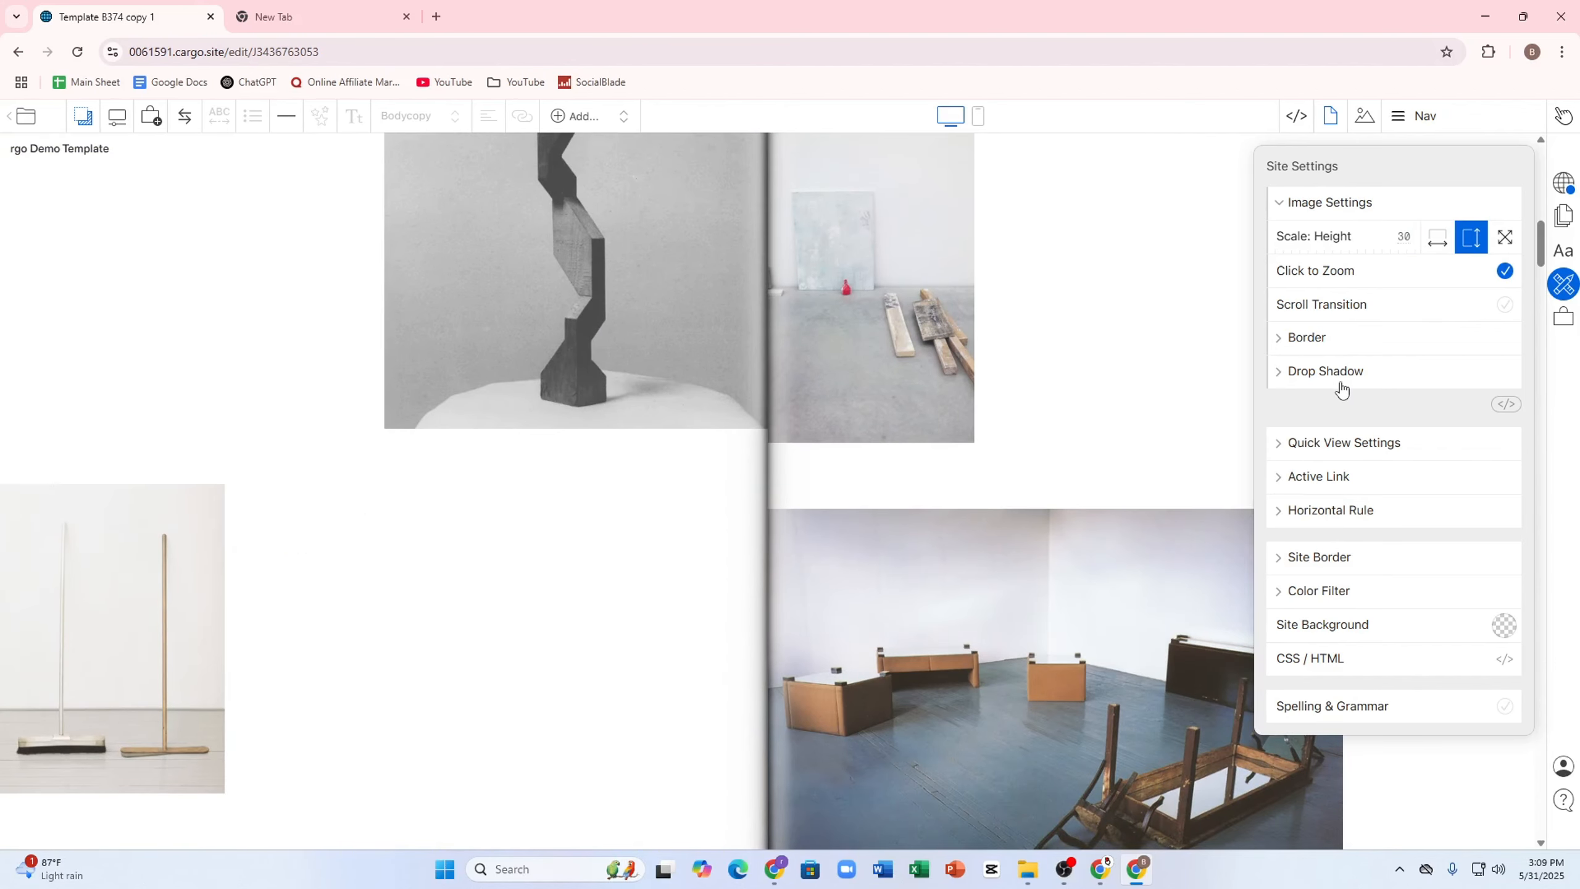
click(1335, 377)
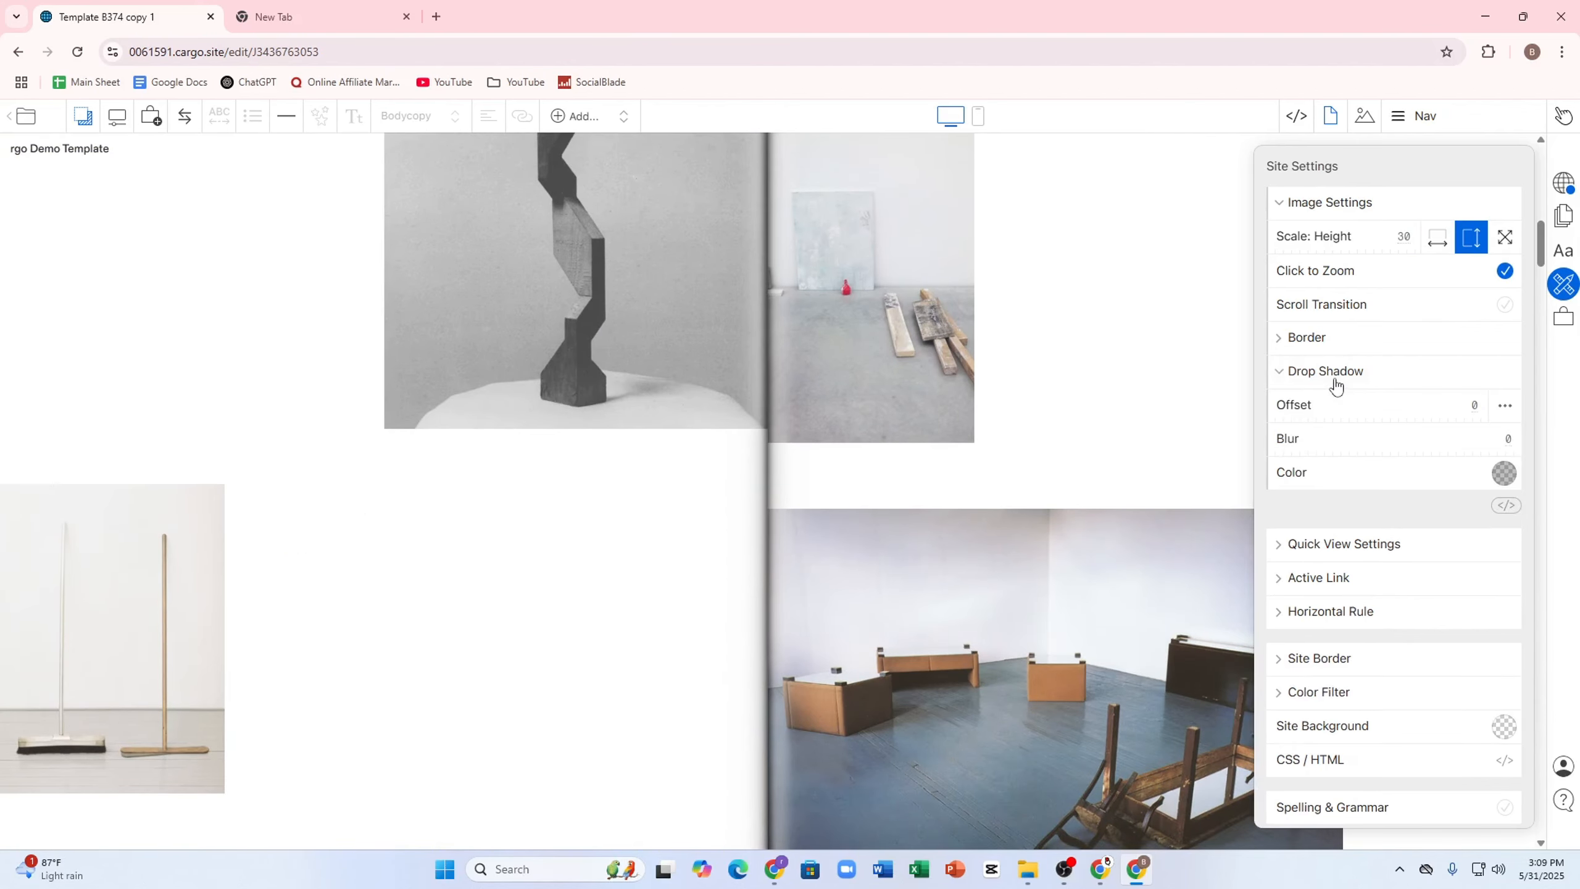
click(1322, 409)
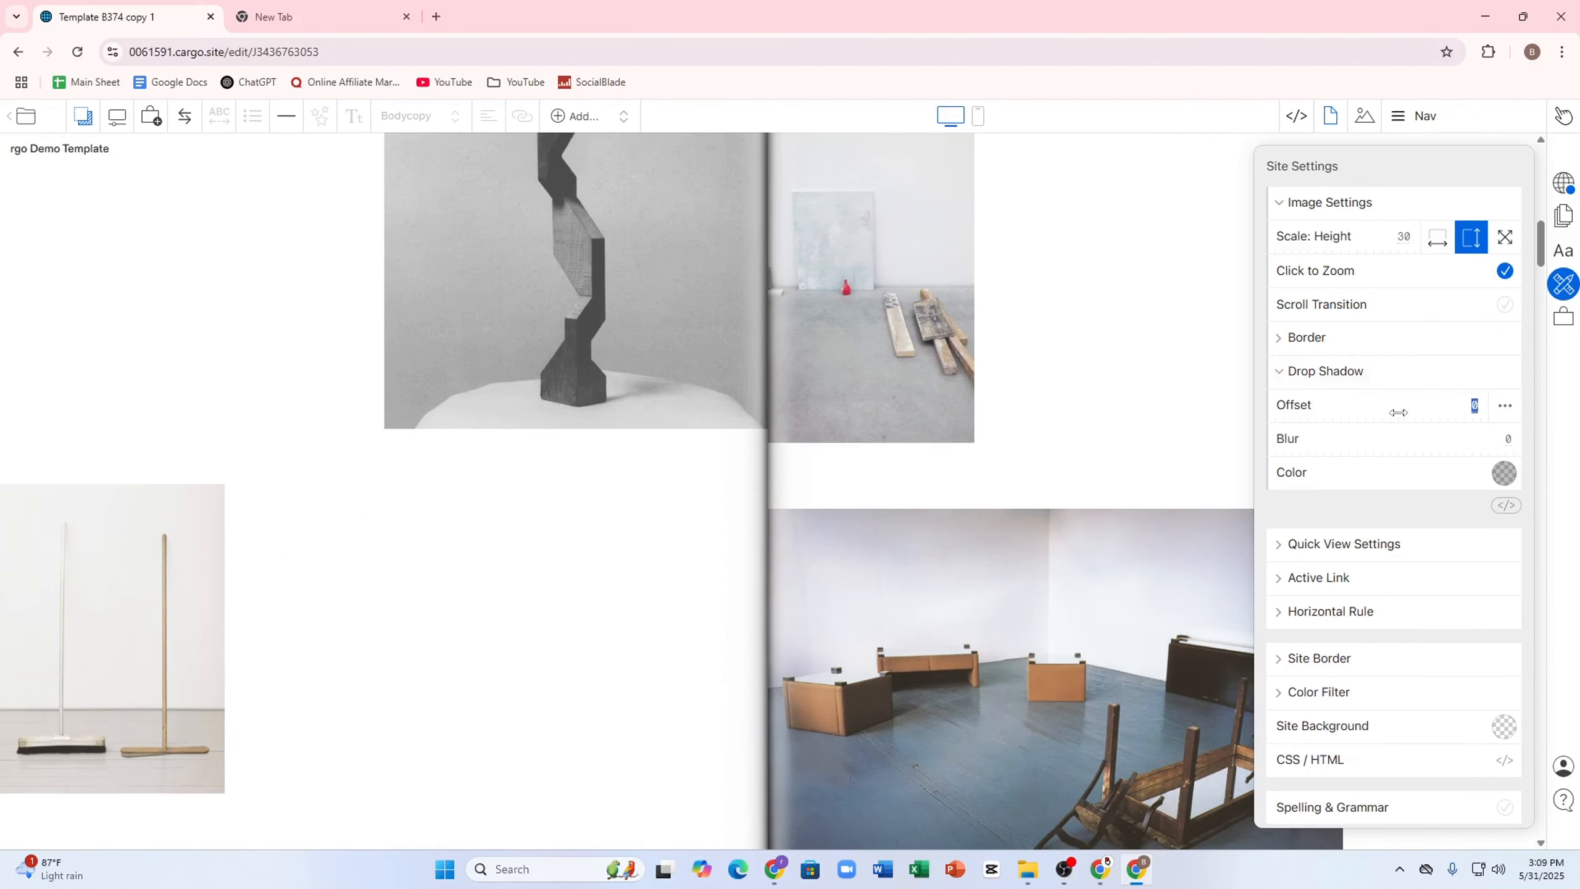
Set the Active Link color to #cf4e4e and apply it to the Home link
click(1338, 578)
click(1317, 616)
drag(1316, 647, 1290, 621)
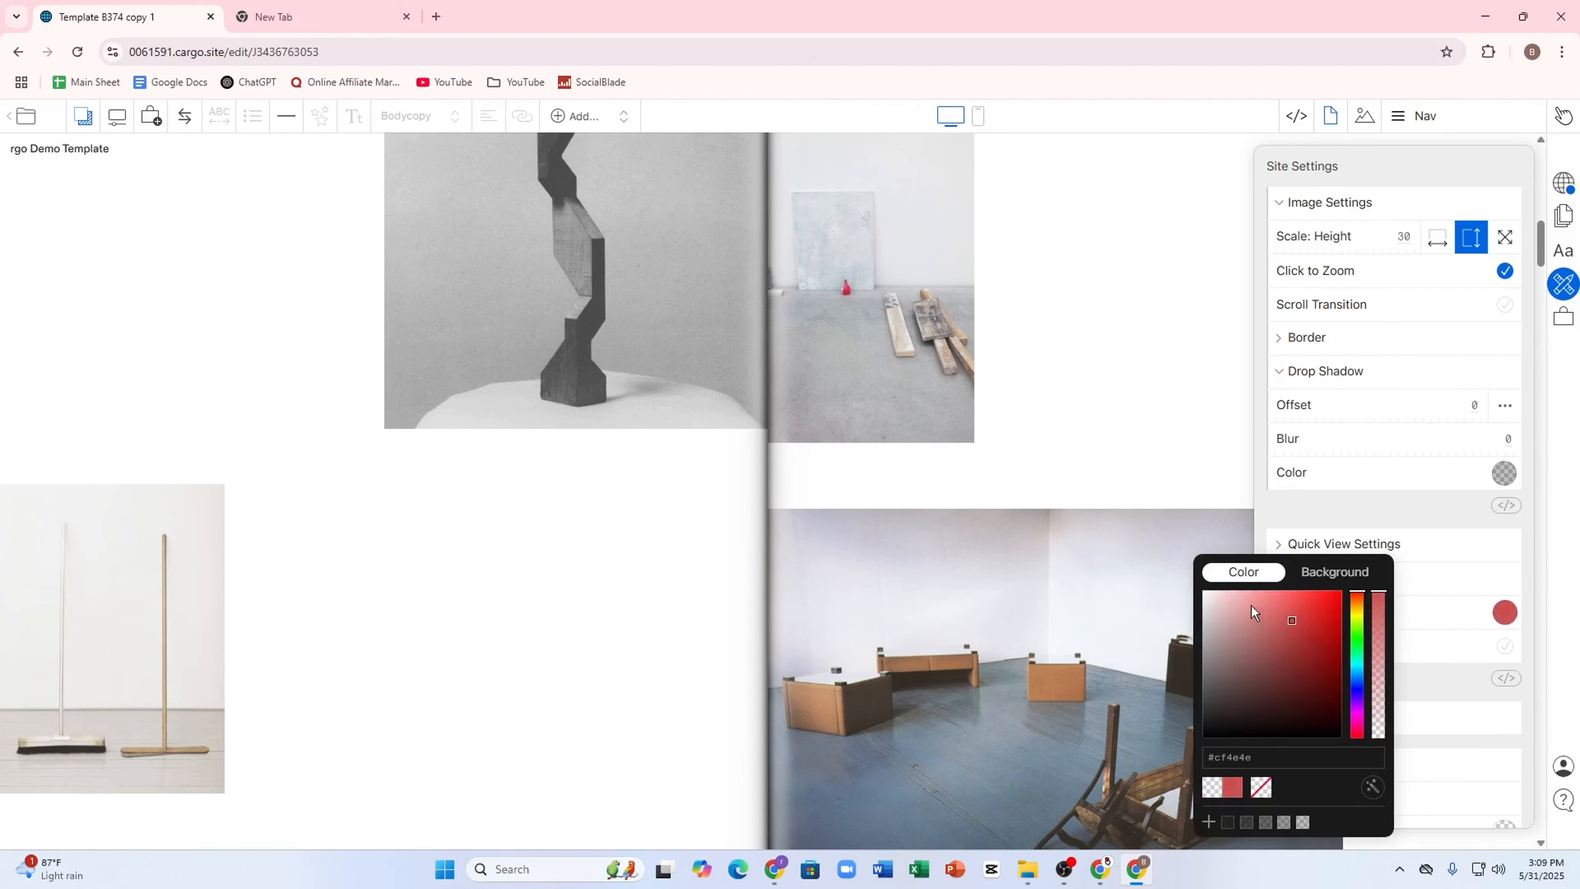
click(1431, 654)
Enable Scroll Transition in the site's Image Settings
scroll(1344, 685, down, 2)
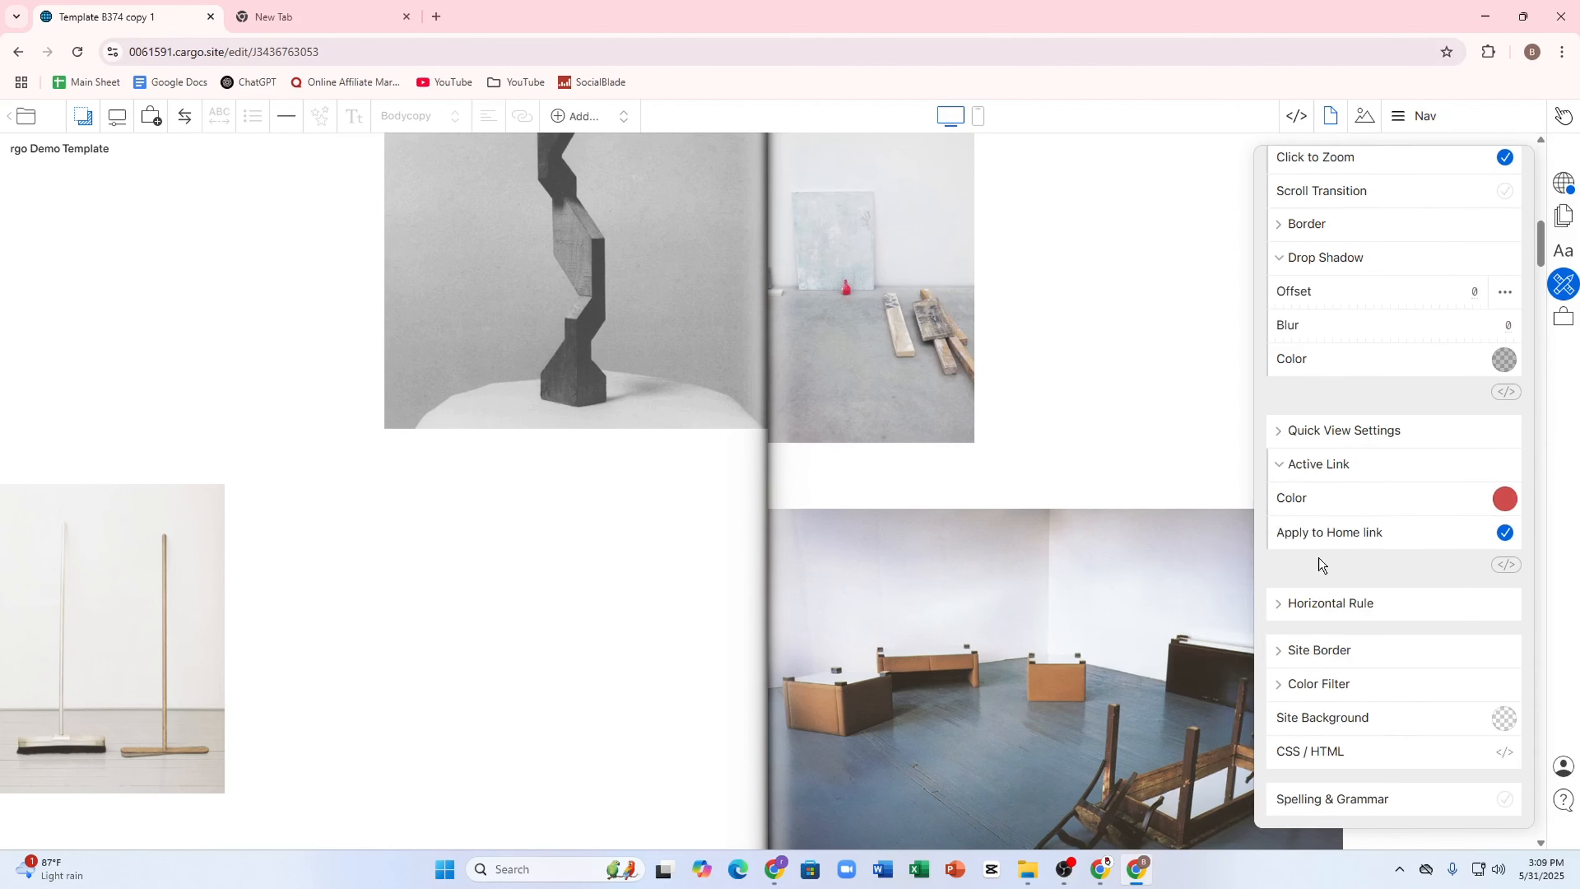
scroll(1493, 318, up, 2)
click(1340, 305)
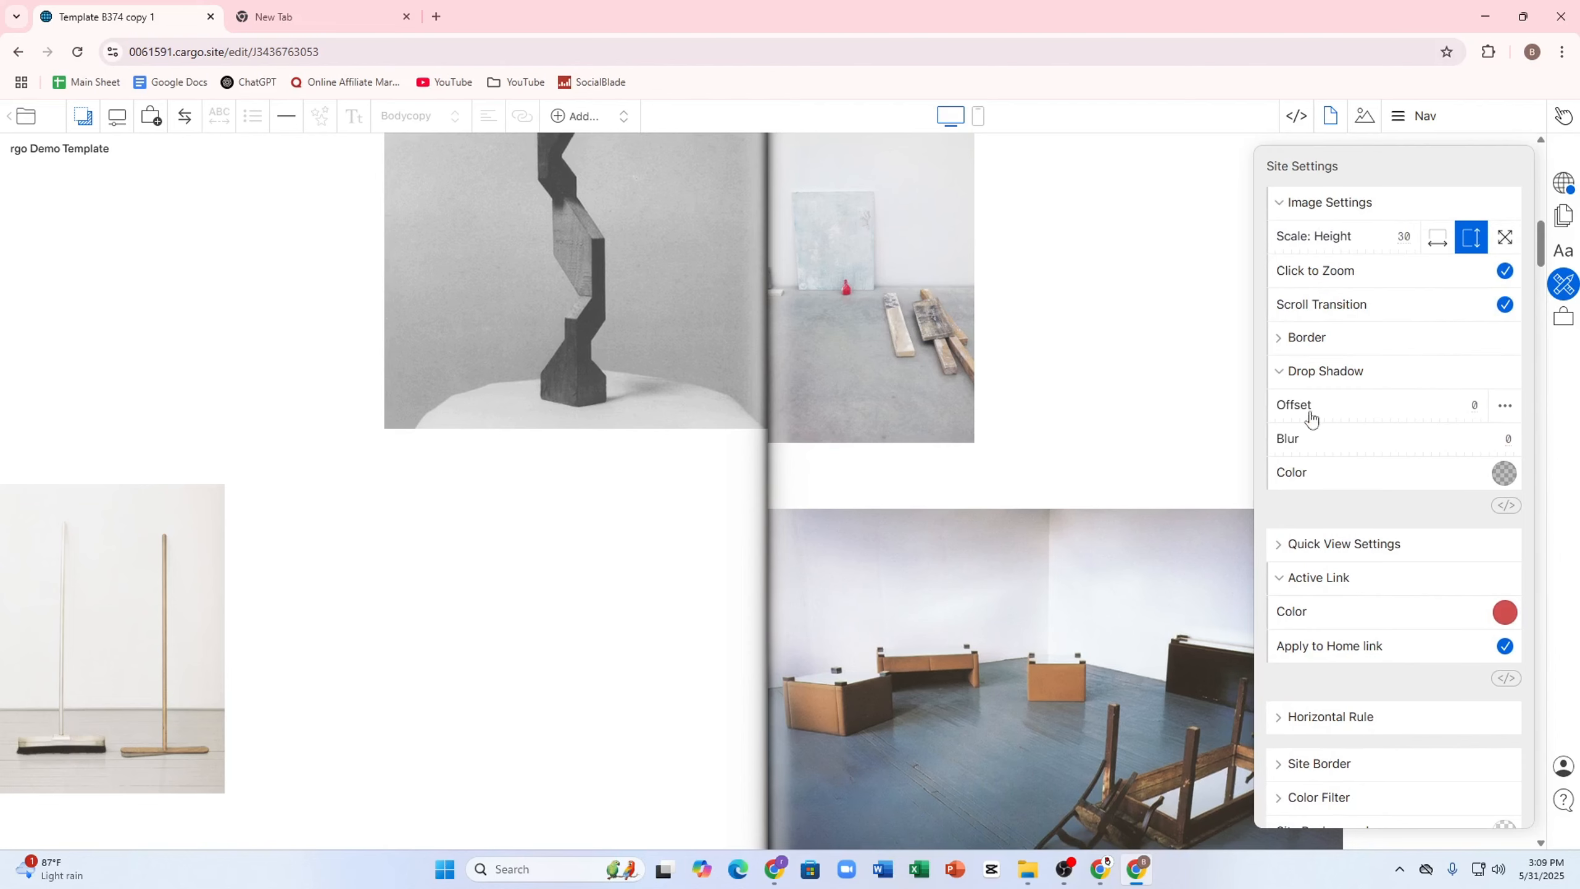
Expand the site's Color Filter settings and enable the filter
scroll(1311, 419, down, 2)
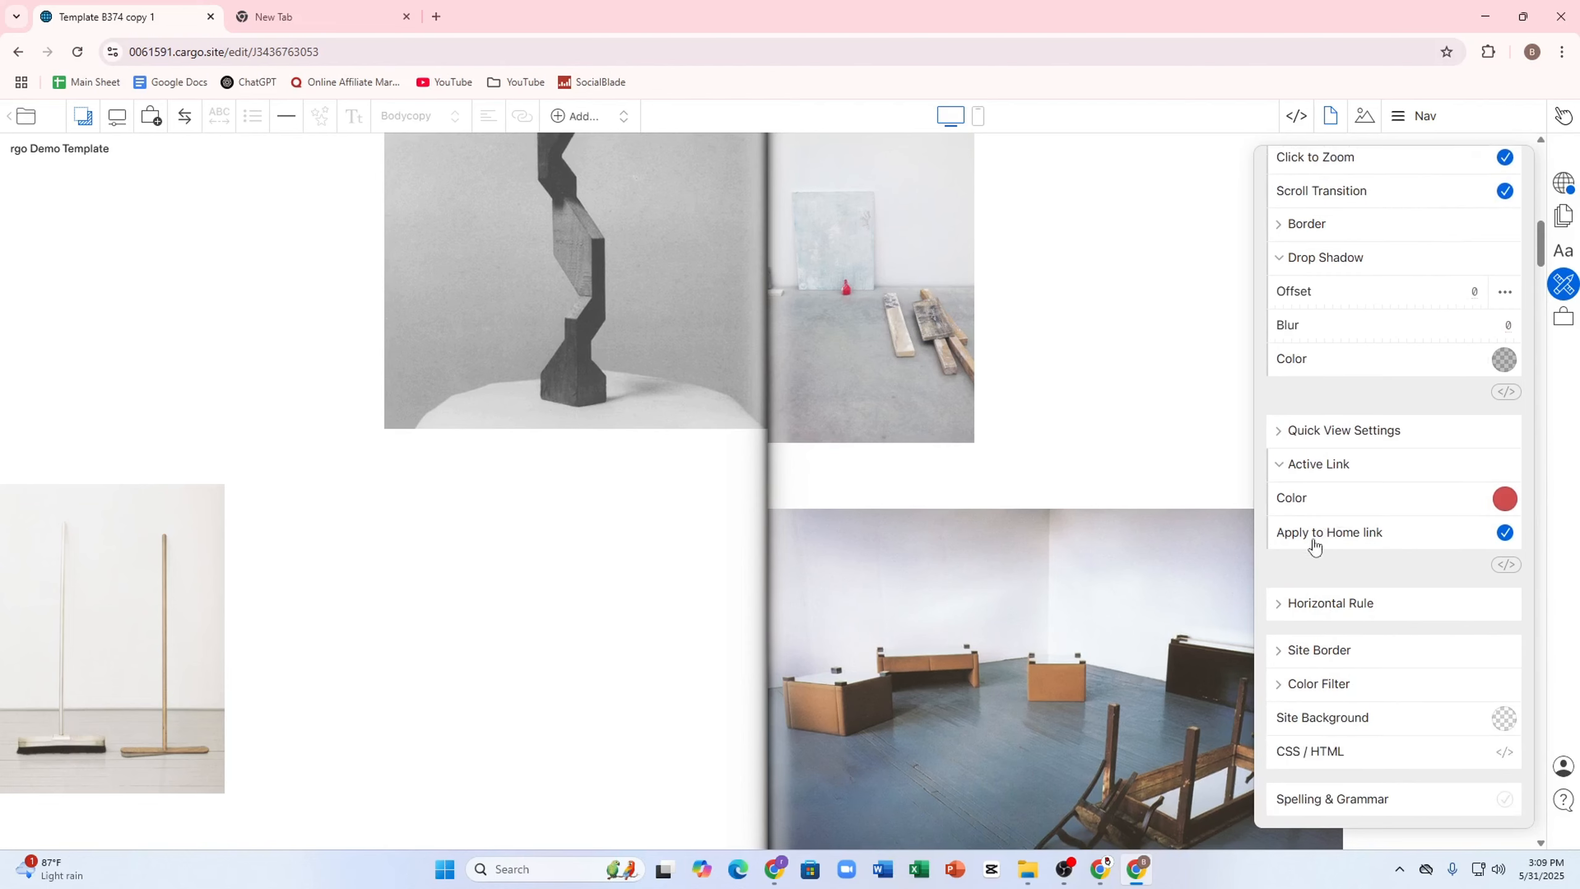
click(1327, 685)
scroll(1335, 719, down, 1)
click(1323, 674)
Set the Site Background color to the transparent red rgba(234,0,0,0)
click(1377, 739)
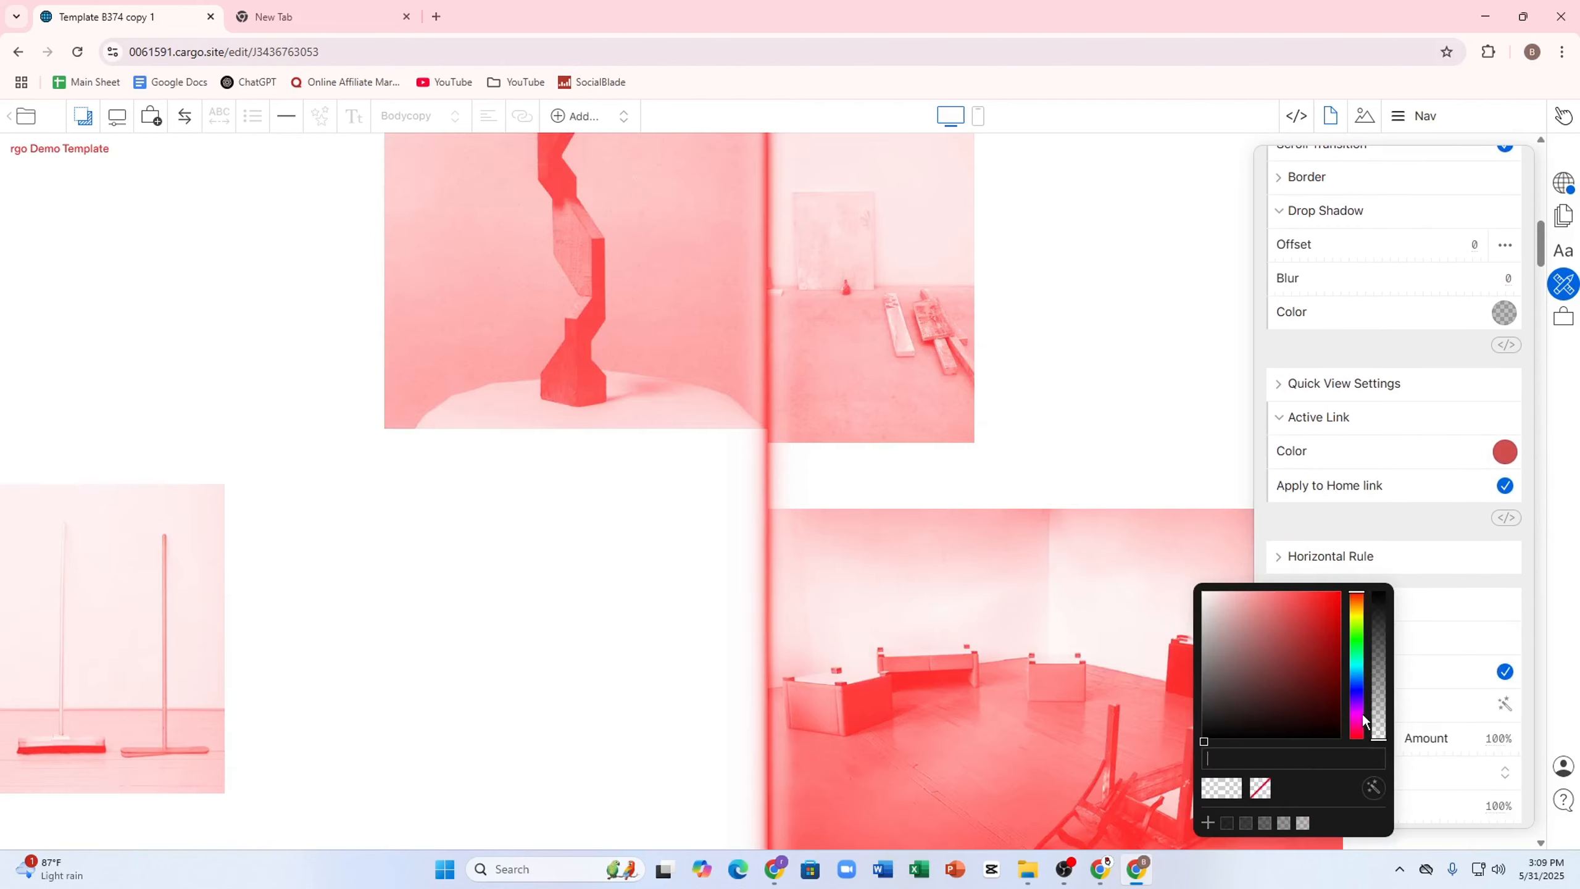
scroll(1306, 696, down, 2)
drag(1239, 687, 1396, 830)
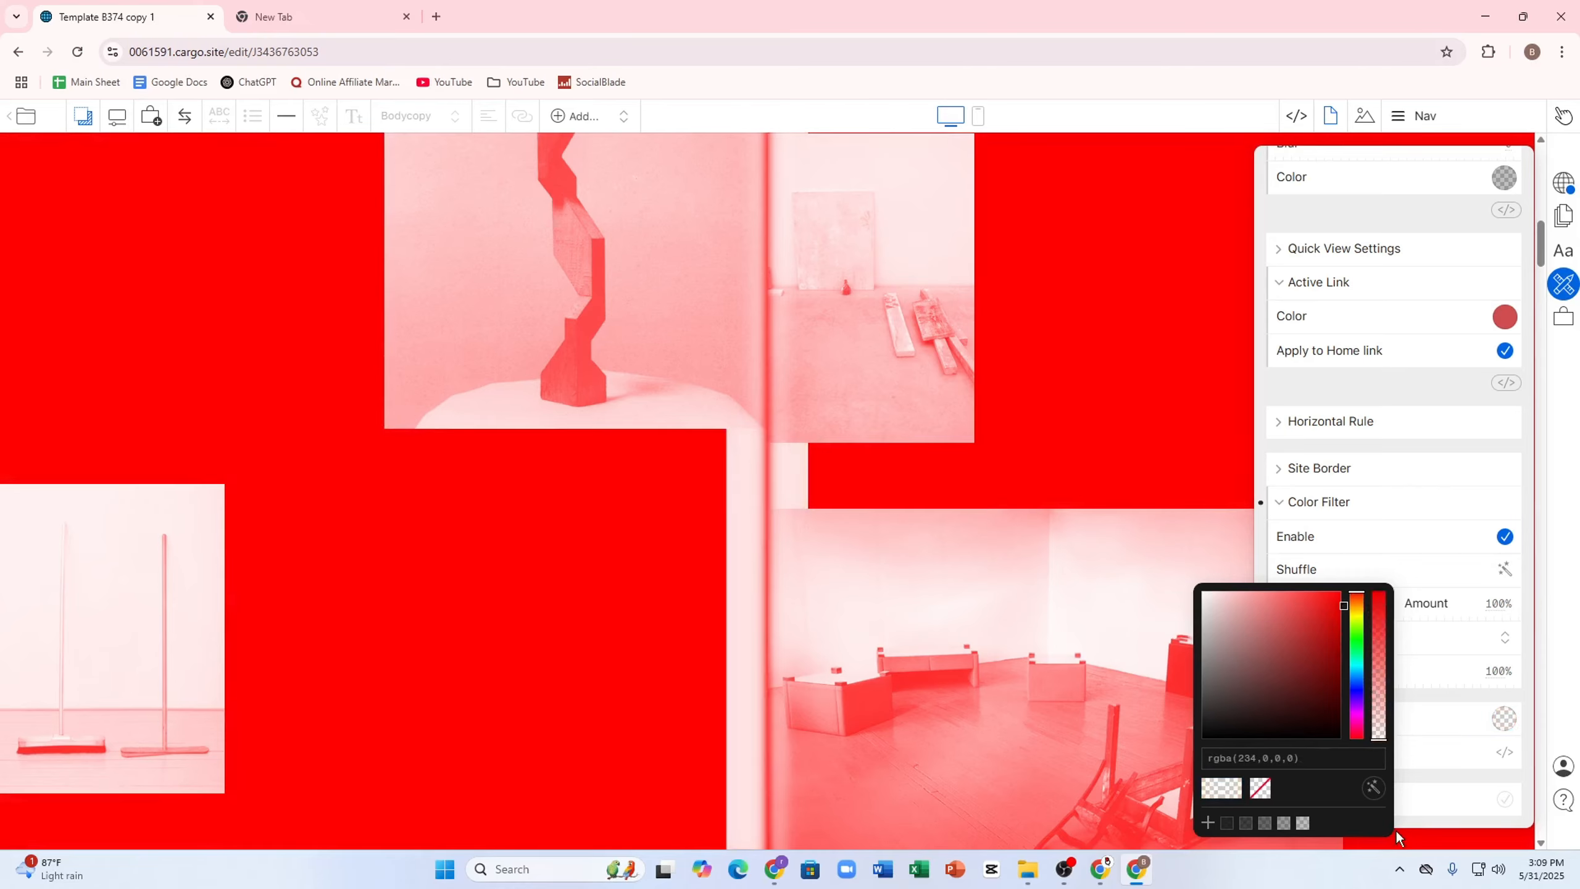
click(1448, 687)
Set the Color Filter's color to black, #000000
click(1382, 605)
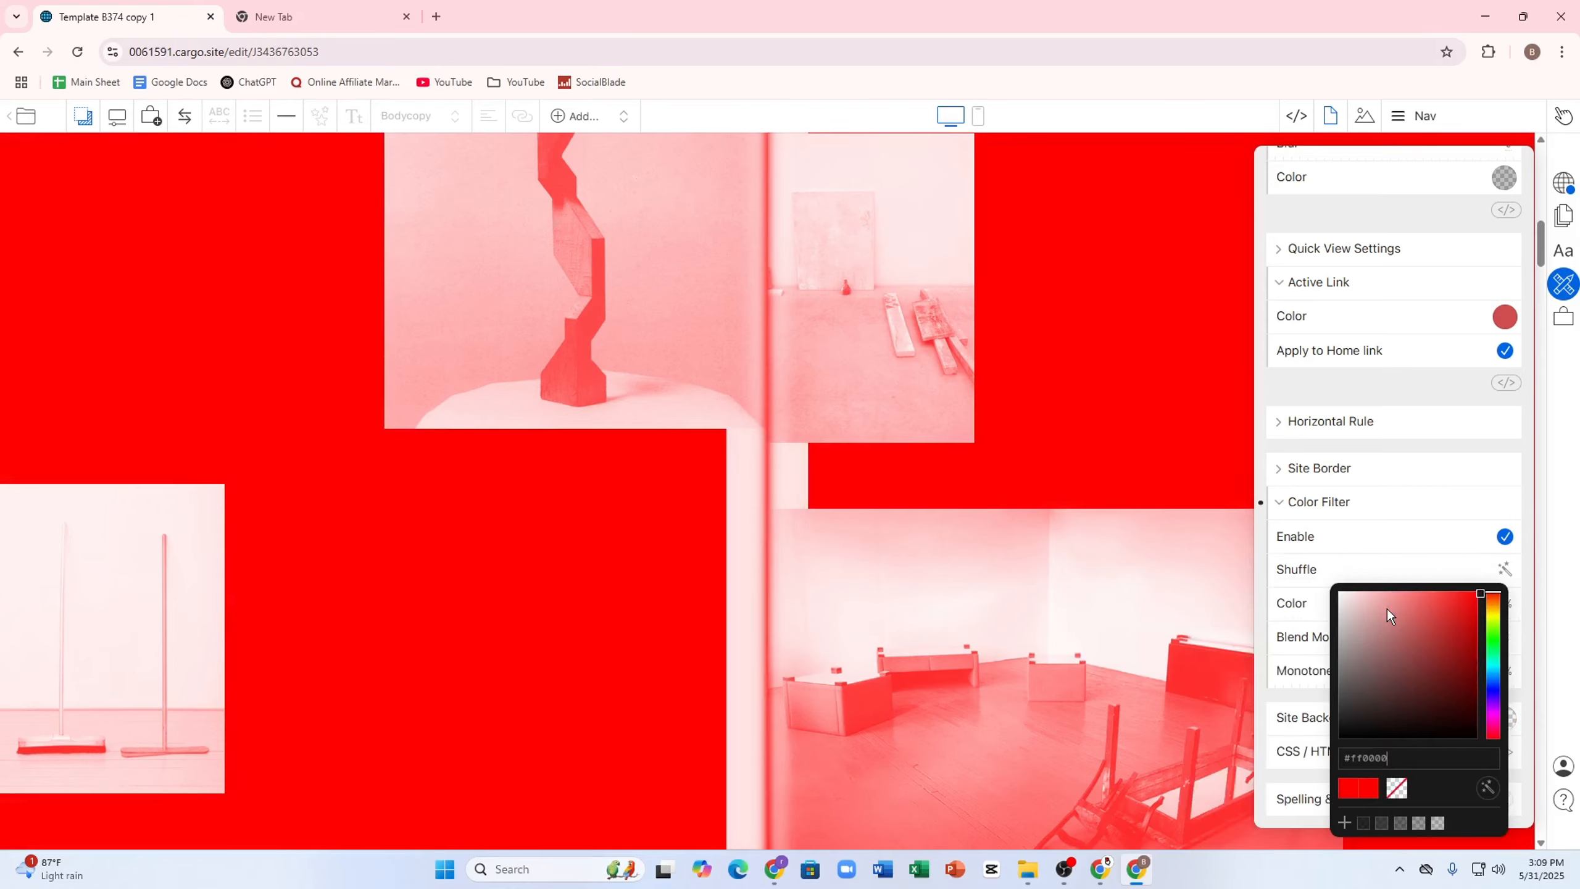
drag(1388, 608, 1484, 746)
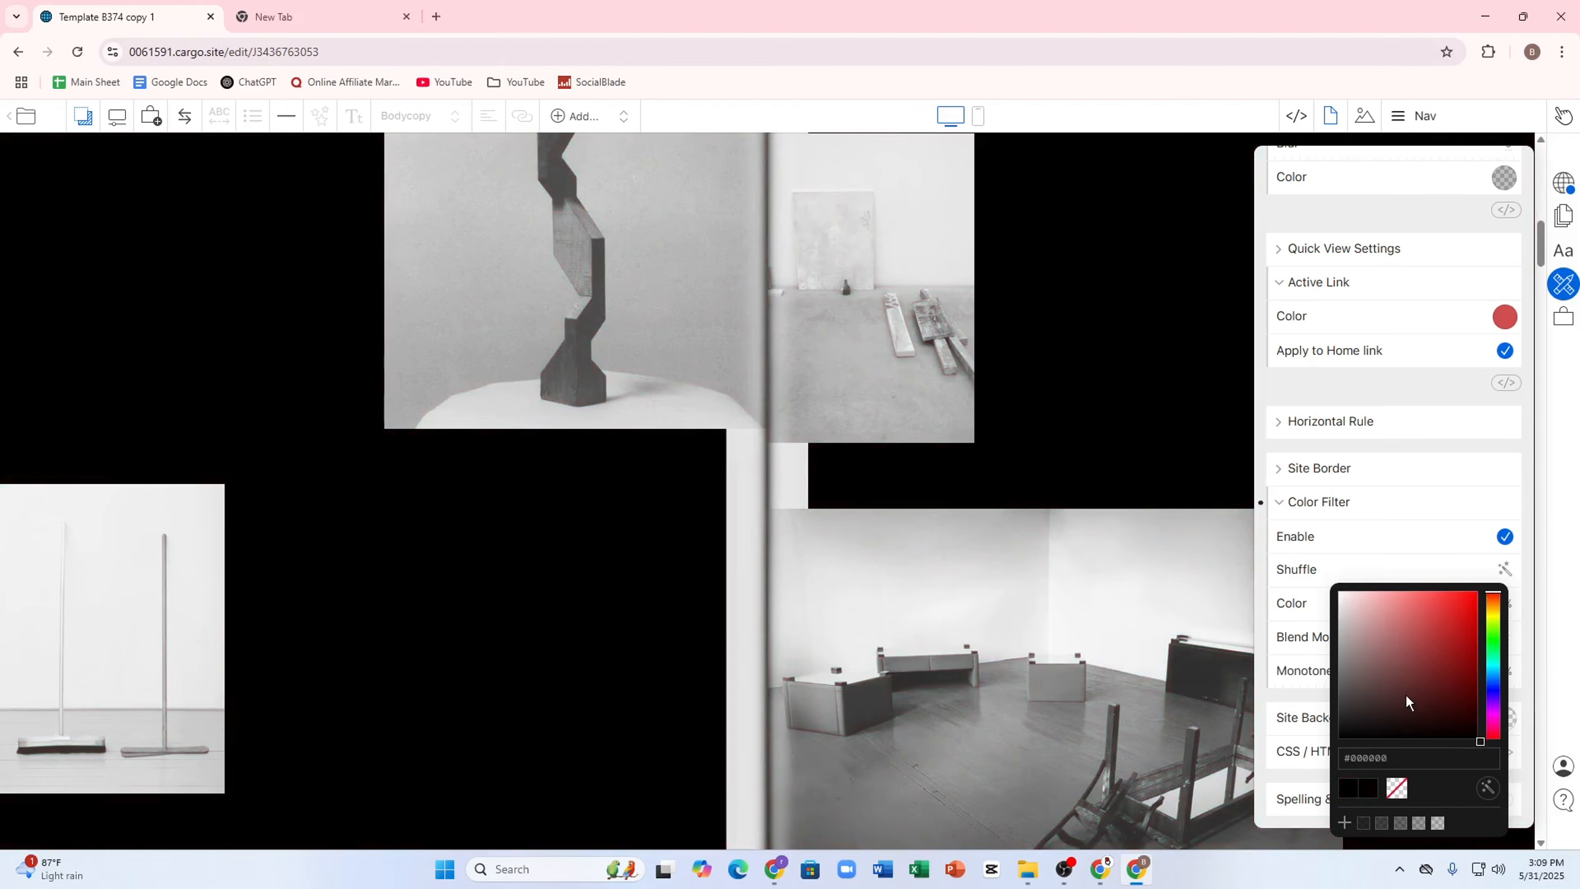
click(701, 540)
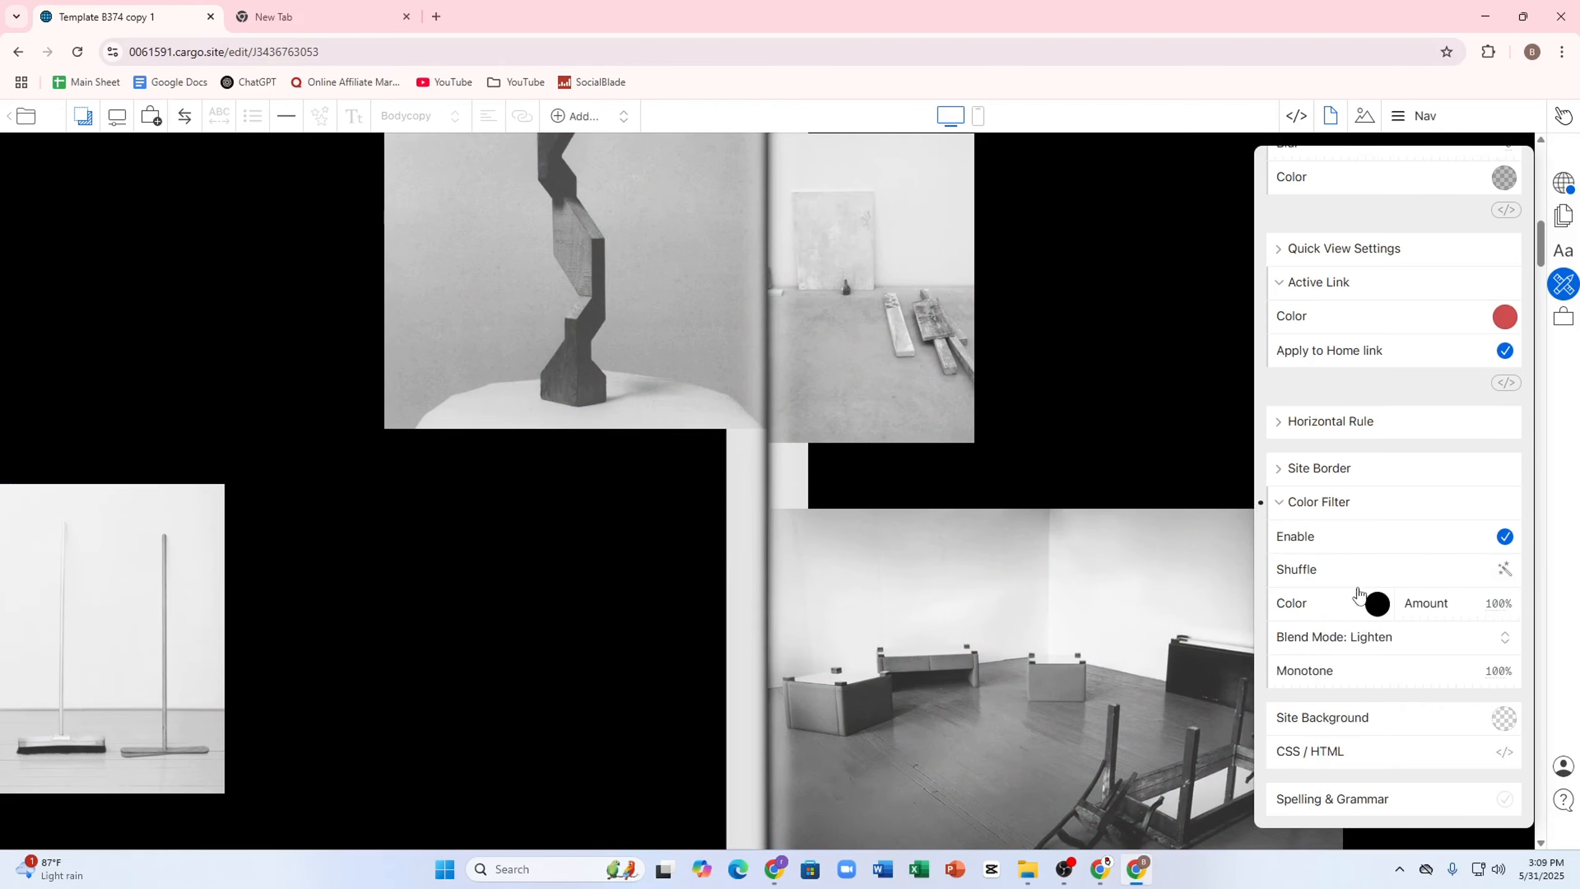
Set the Site Background to black, #000000, clear it, and apply the black again
click(1504, 722)
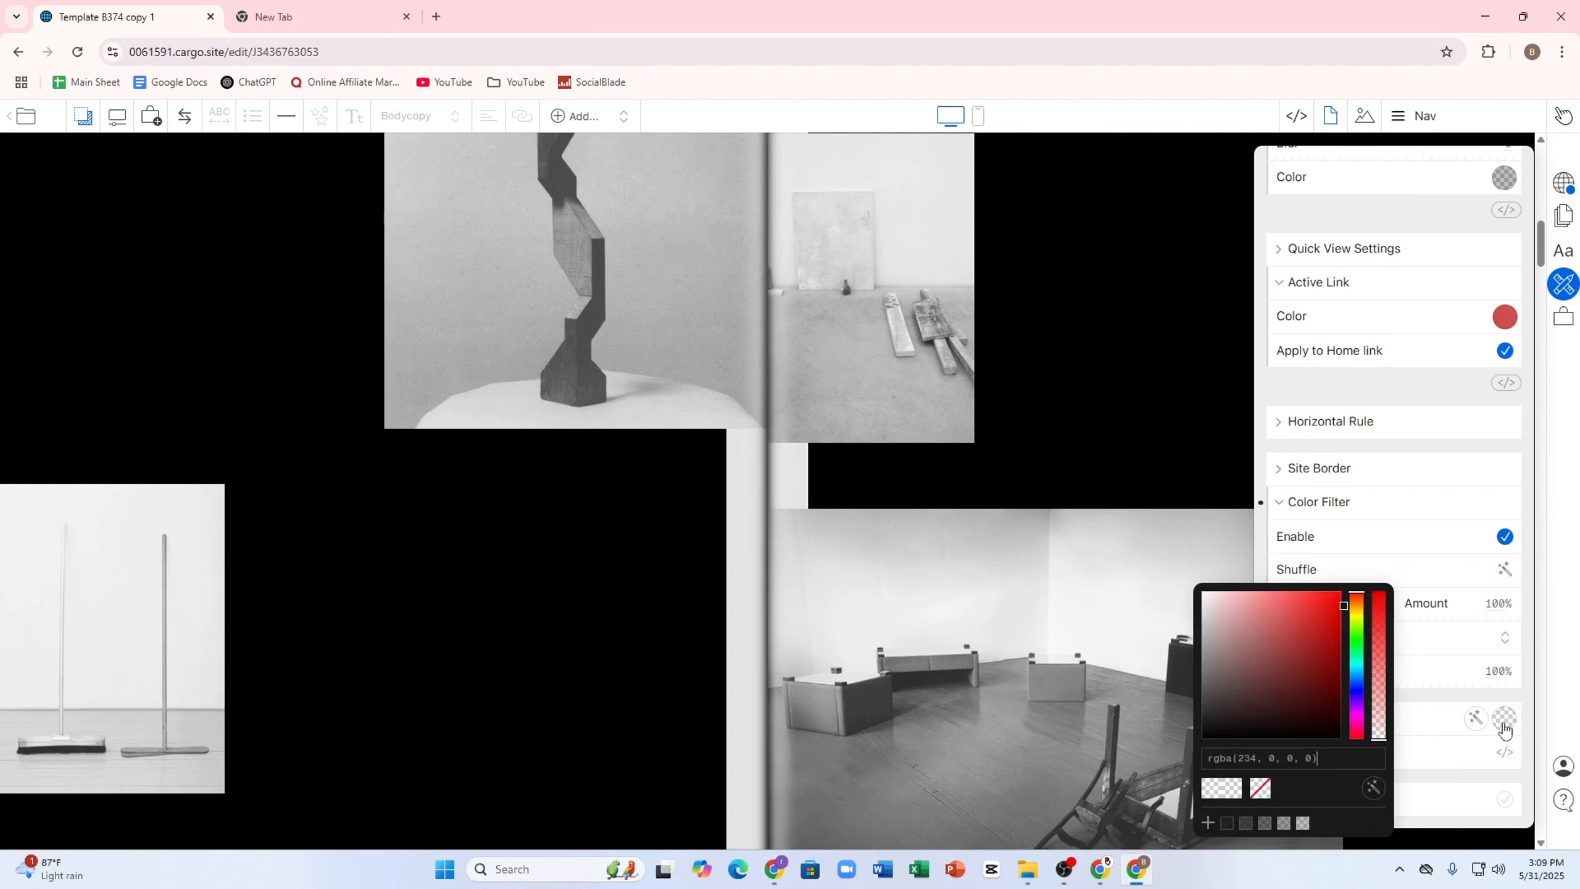
click(1292, 660)
drag(1286, 630, 1494, 775)
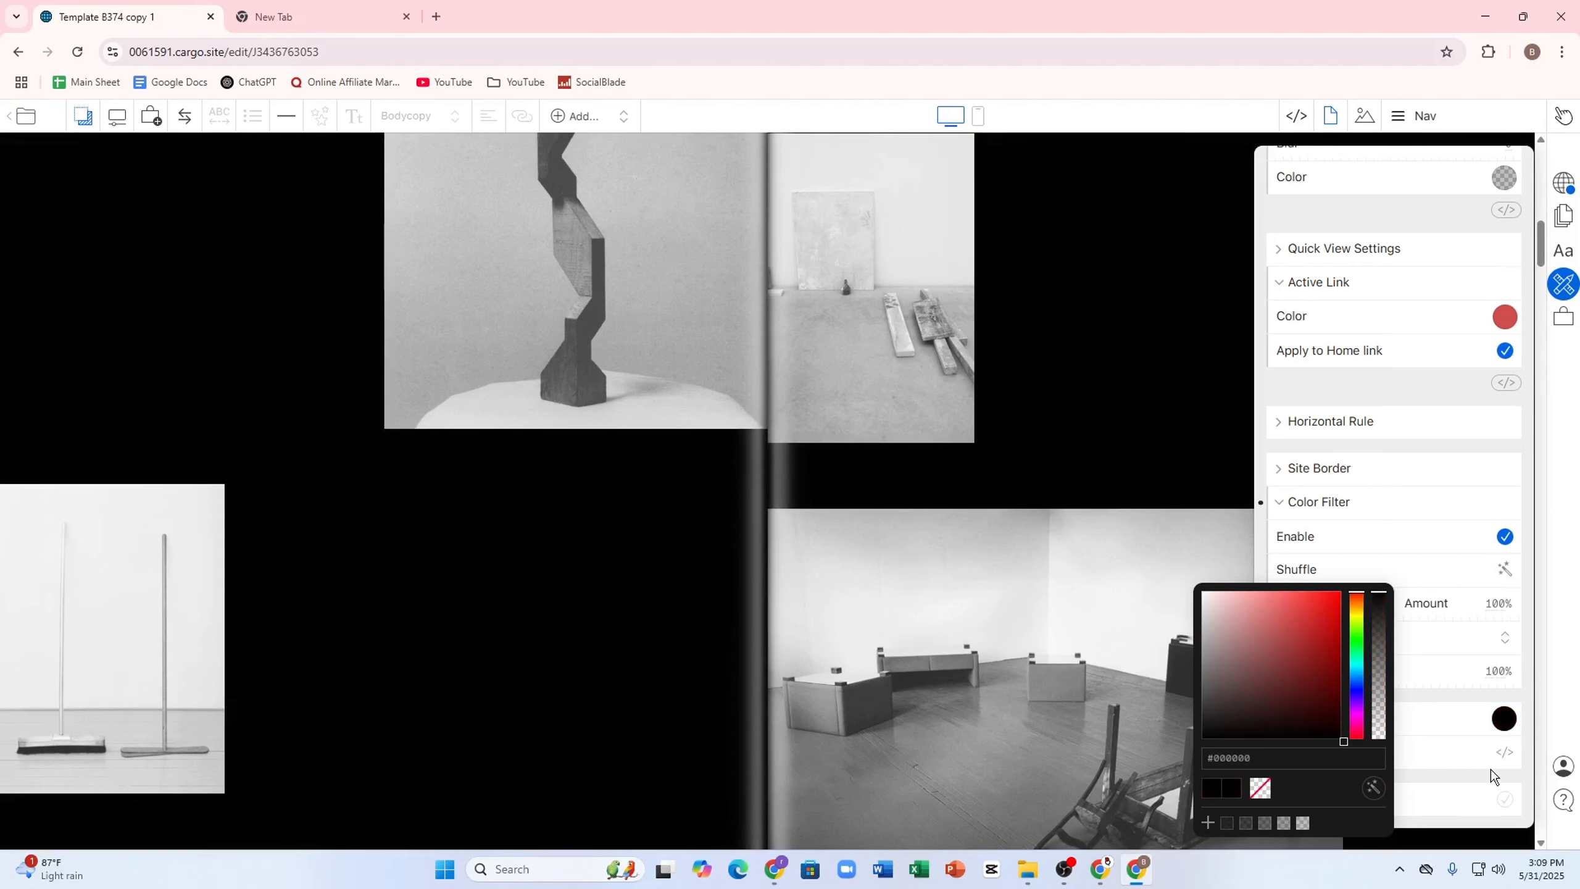
click(1259, 789)
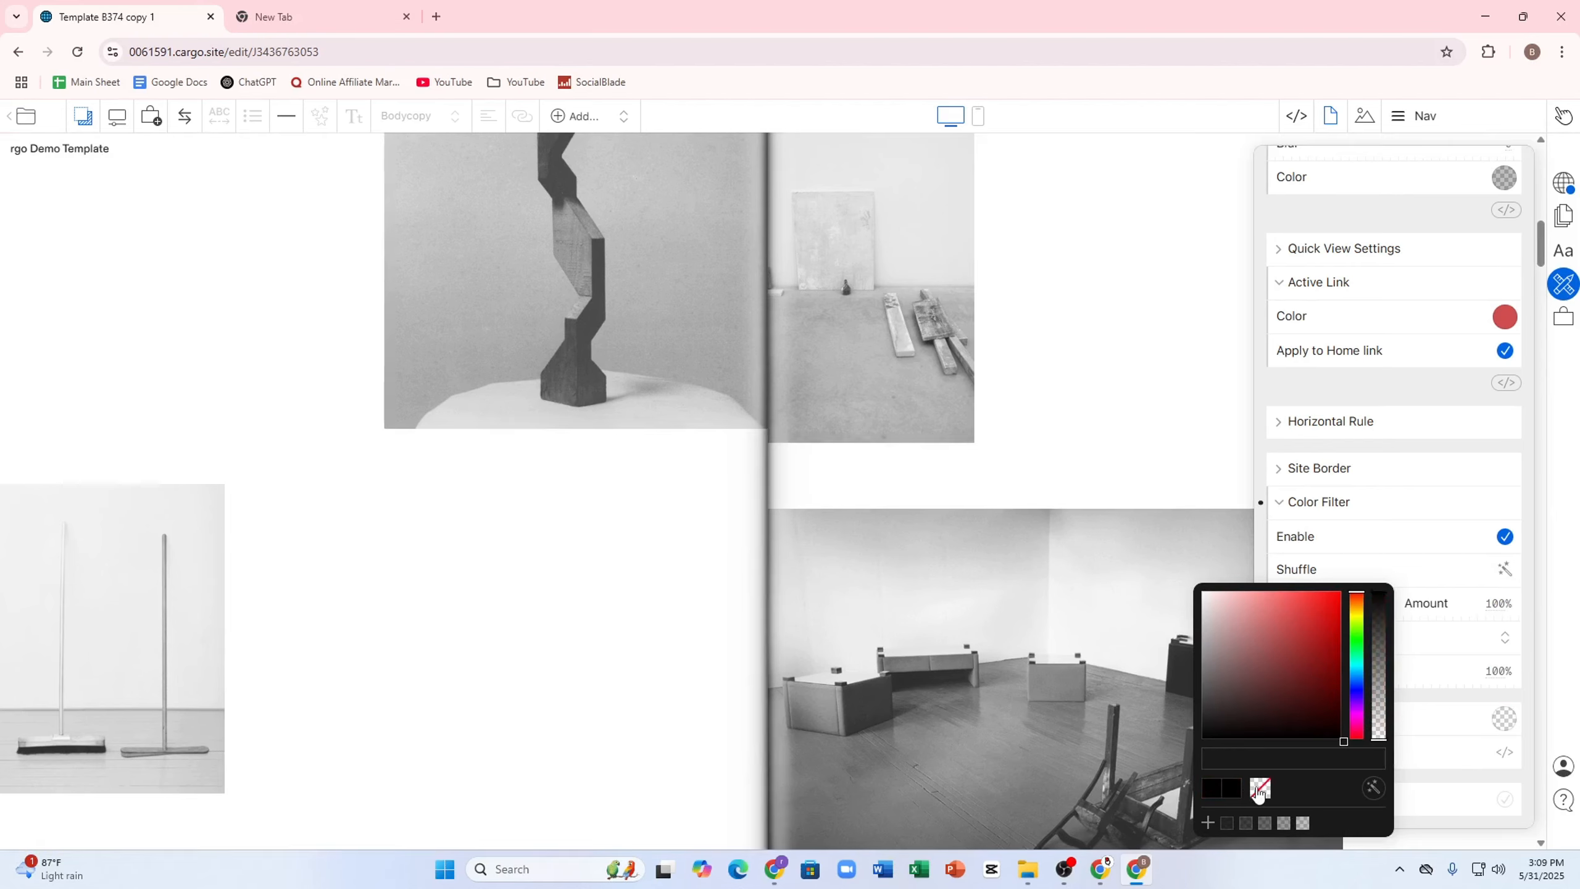
click(1211, 788)
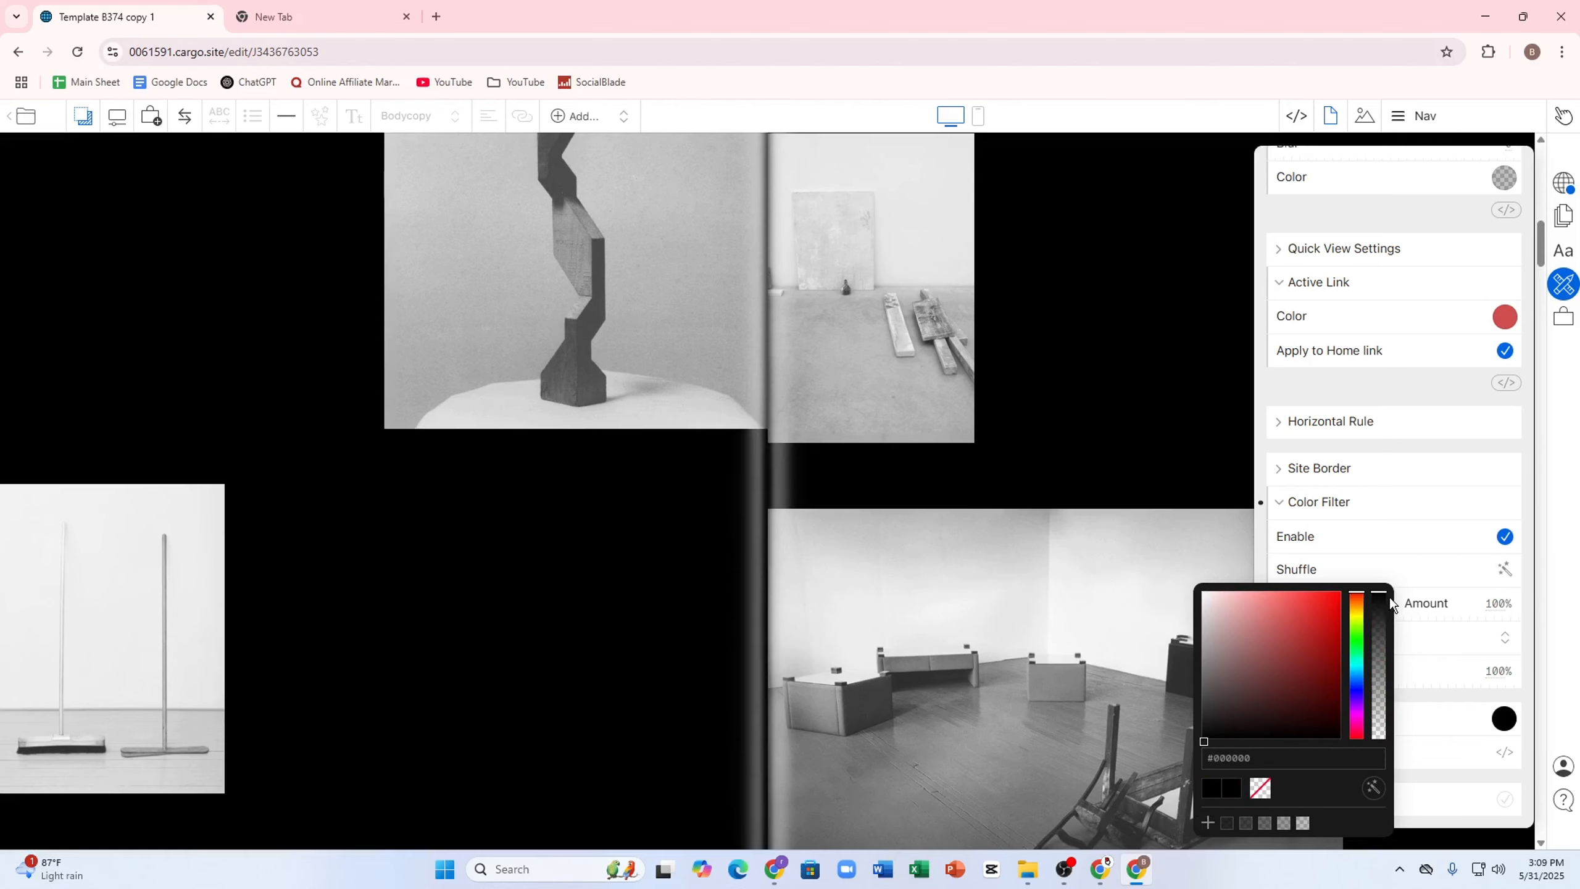
Change the Site Background color to a bright red
drag(1381, 601, 1385, 730)
click(1318, 634)
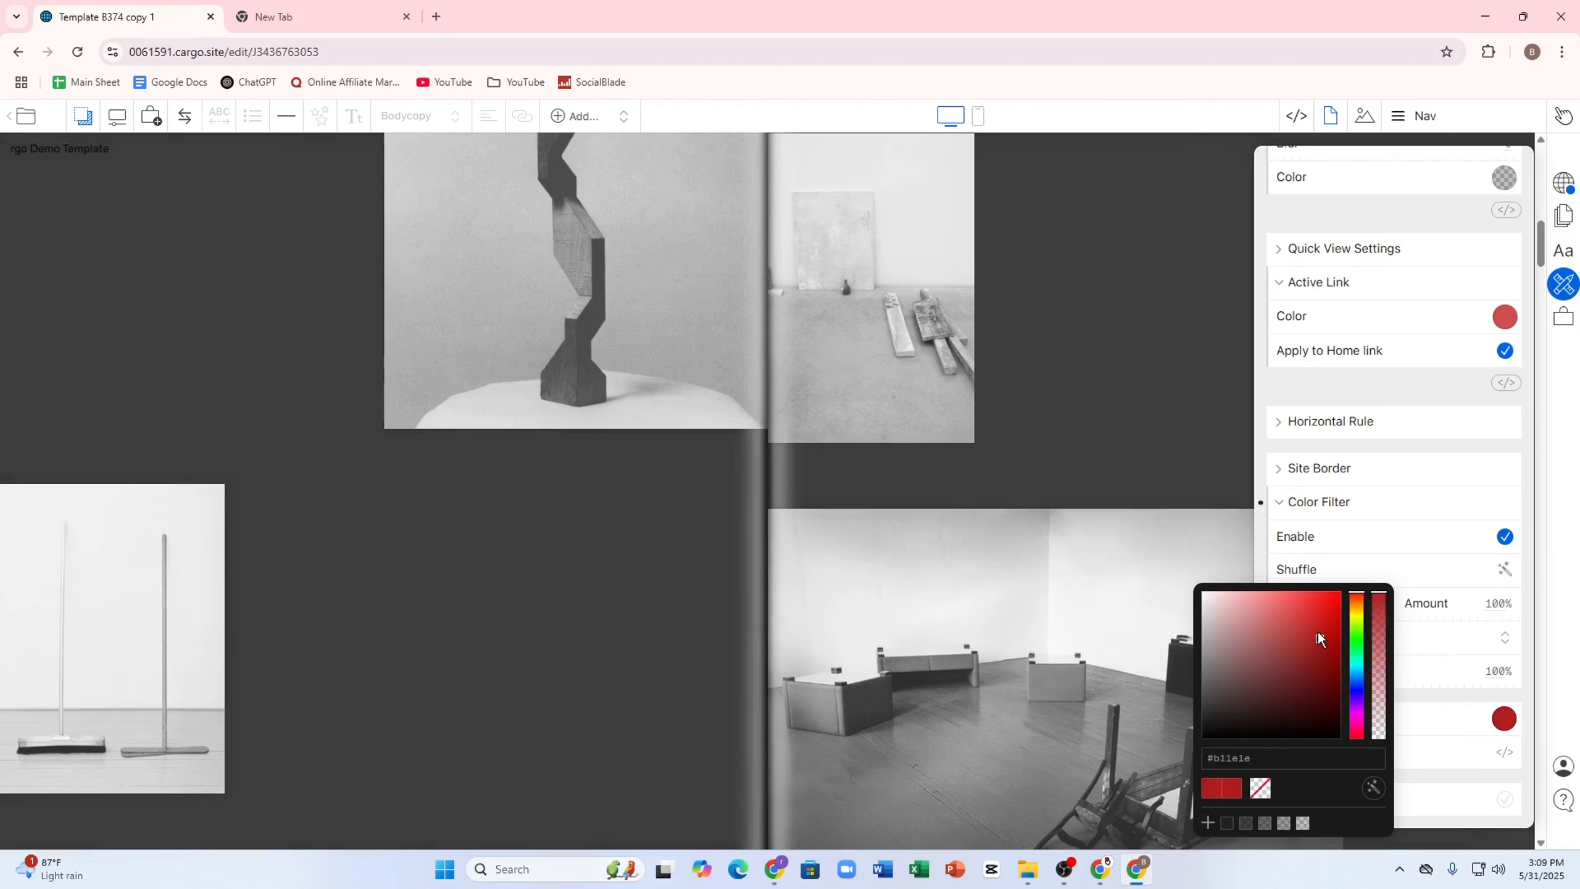
click(1147, 539)
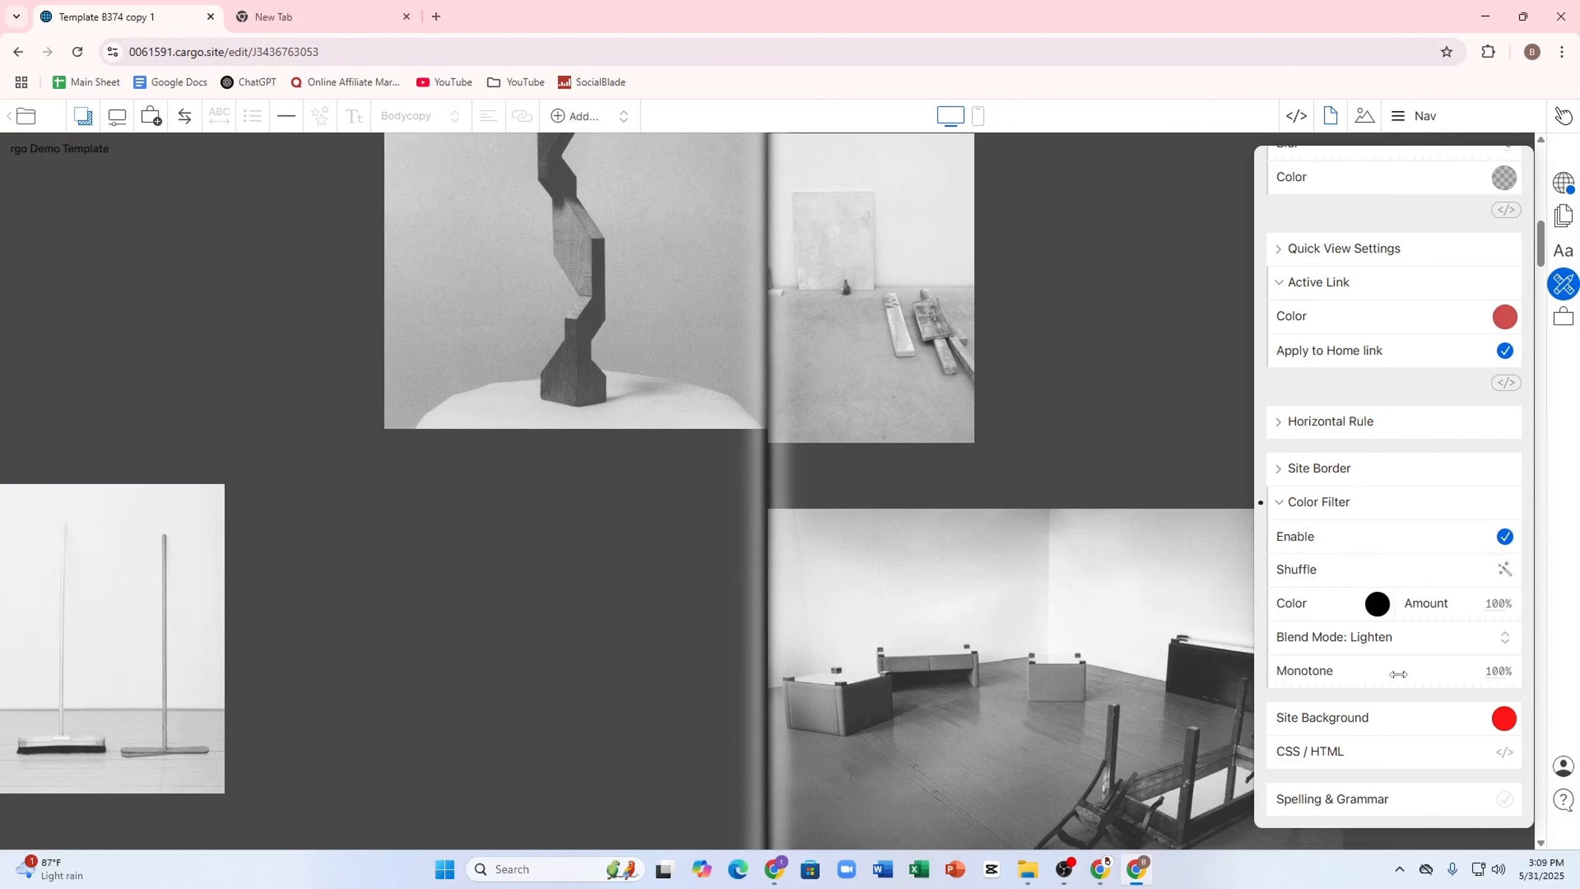
Enable Spelling & Grammar, close the Site Settings, and return to the upper part of the page
scroll(423, 258, up, 5)
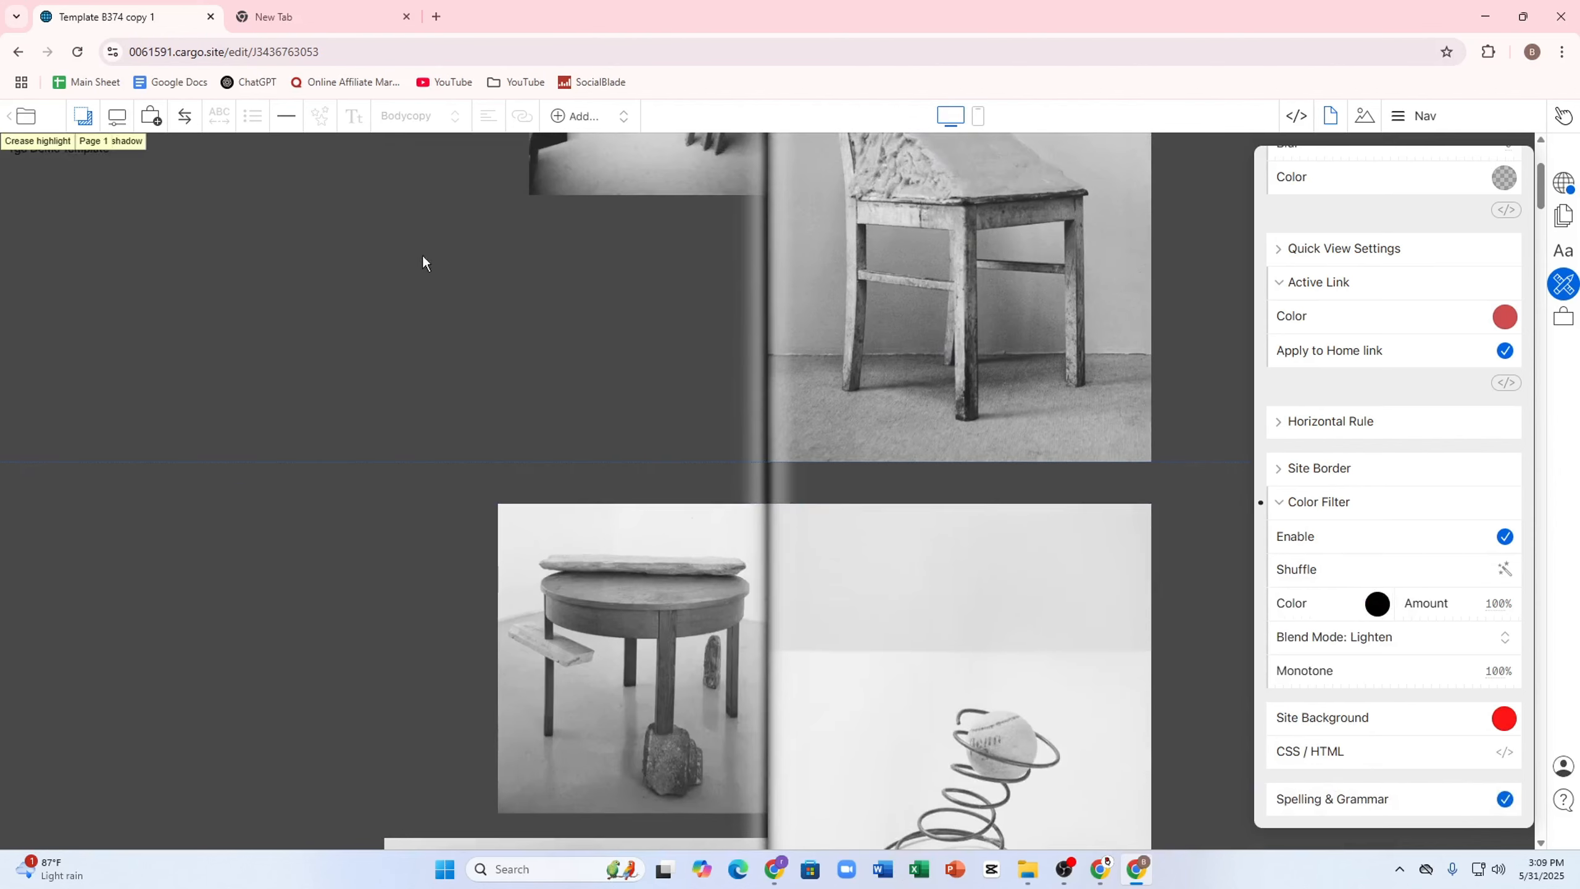
click(153, 117)
click(246, 231)
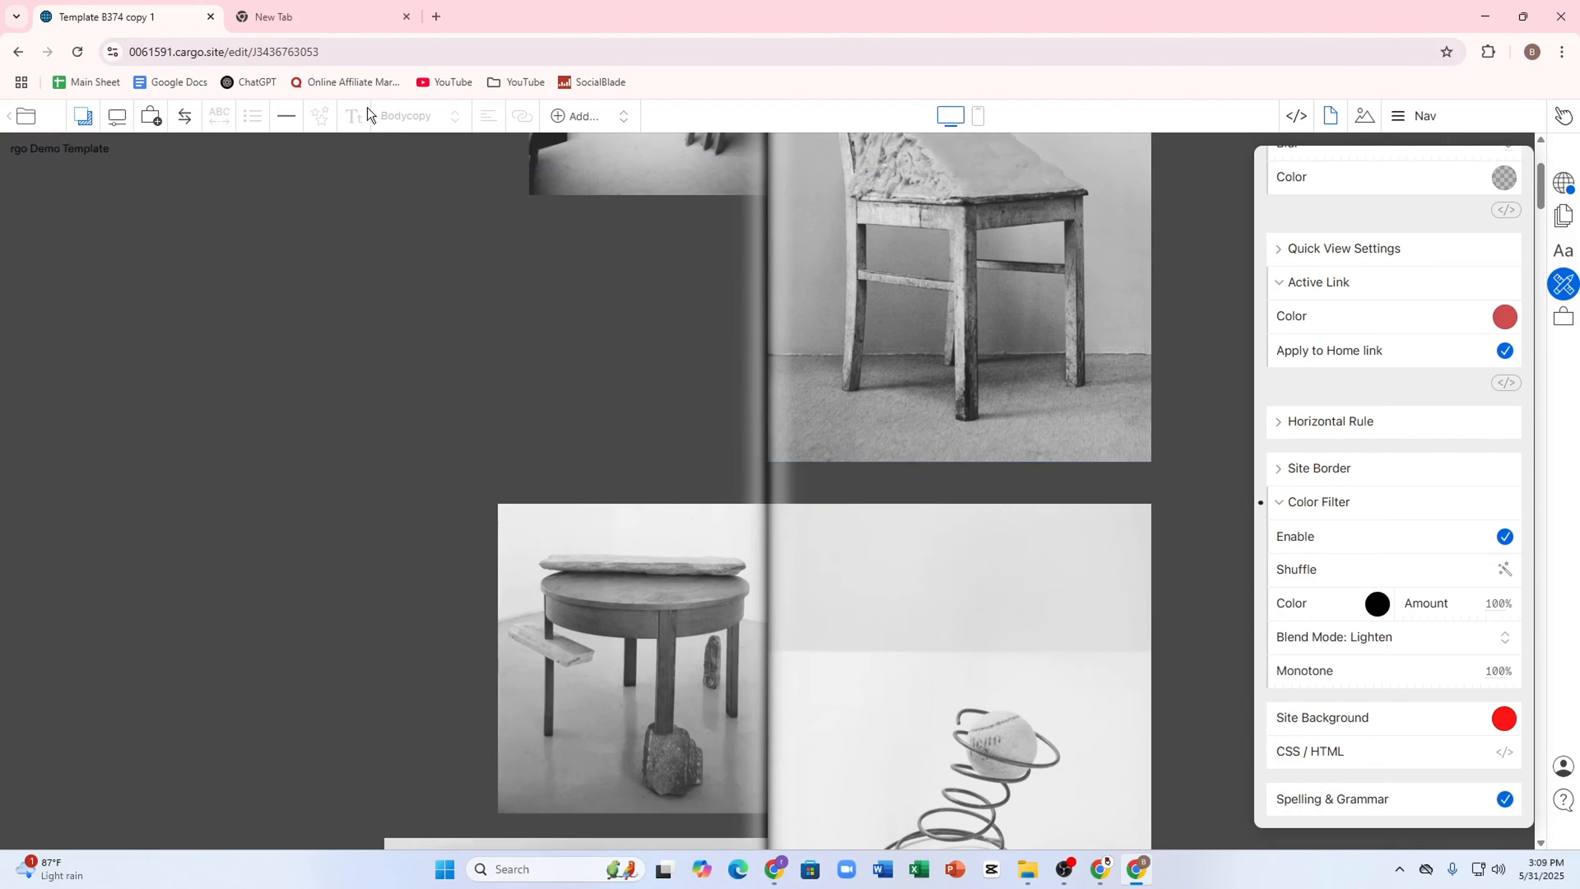
click(591, 496)
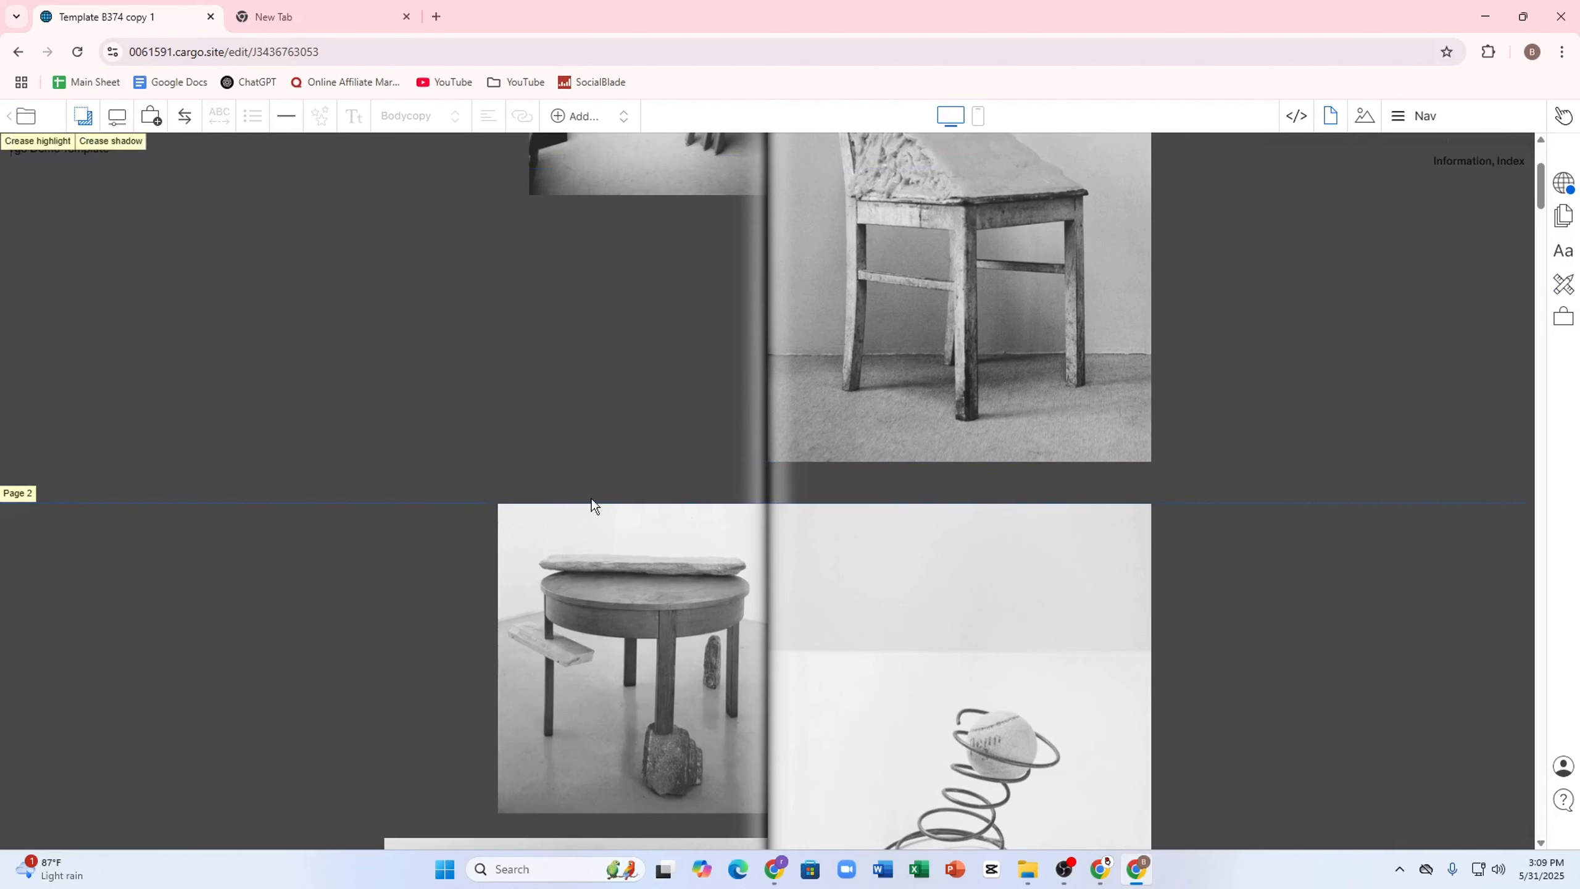
scroll(544, 283, up, 1)
scroll(544, 293, up, 3)
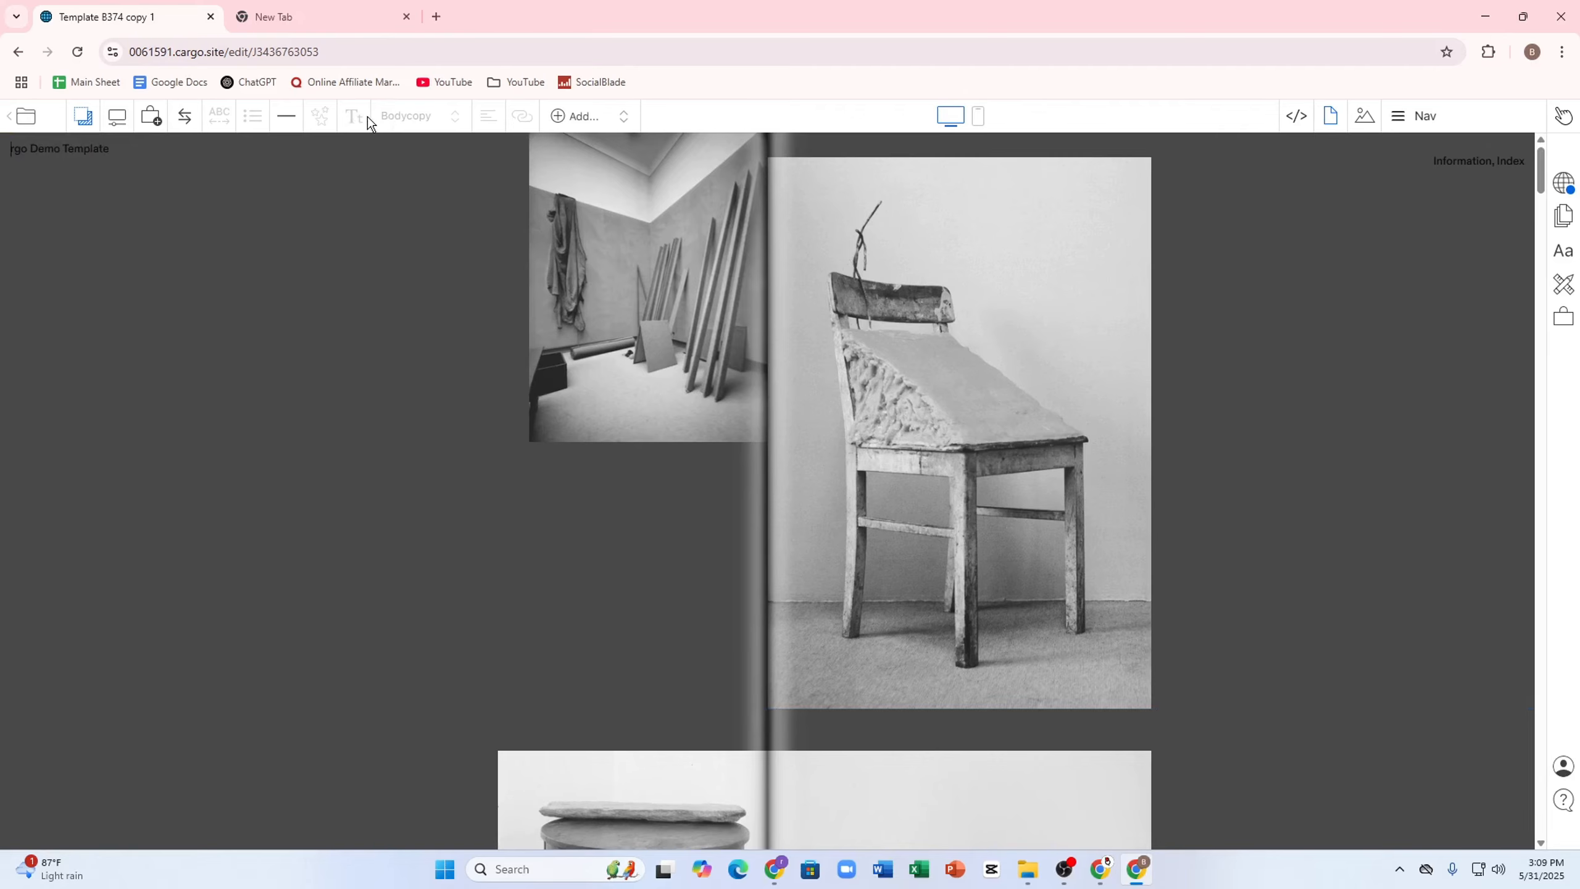
Return to the list of sites, preview Template B374 copy 1, and close the preview
click(13, 118)
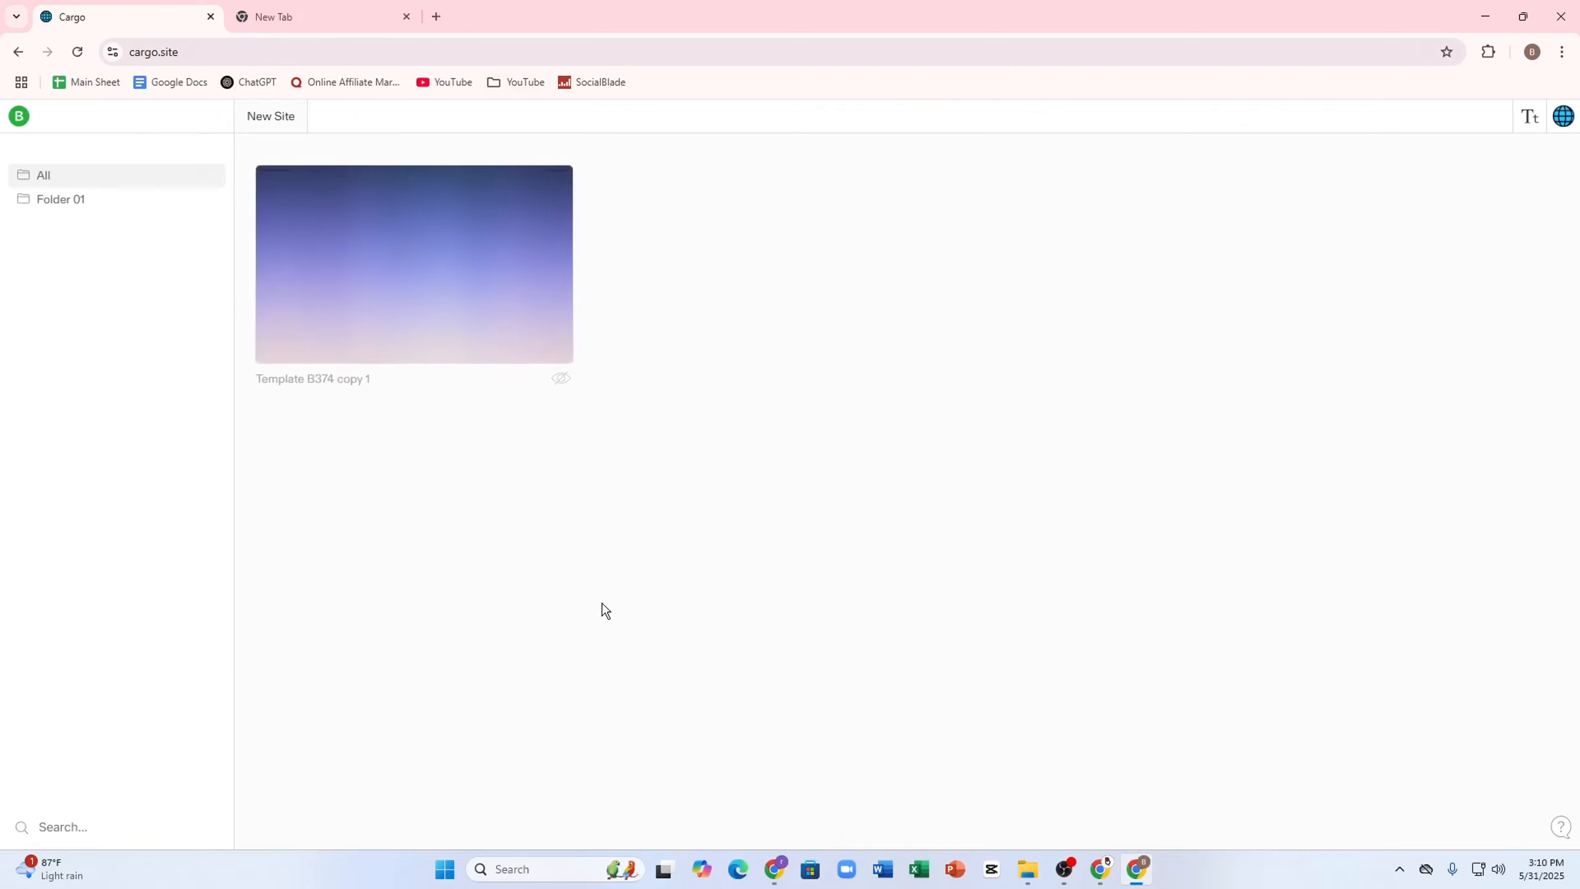
click(410, 281)
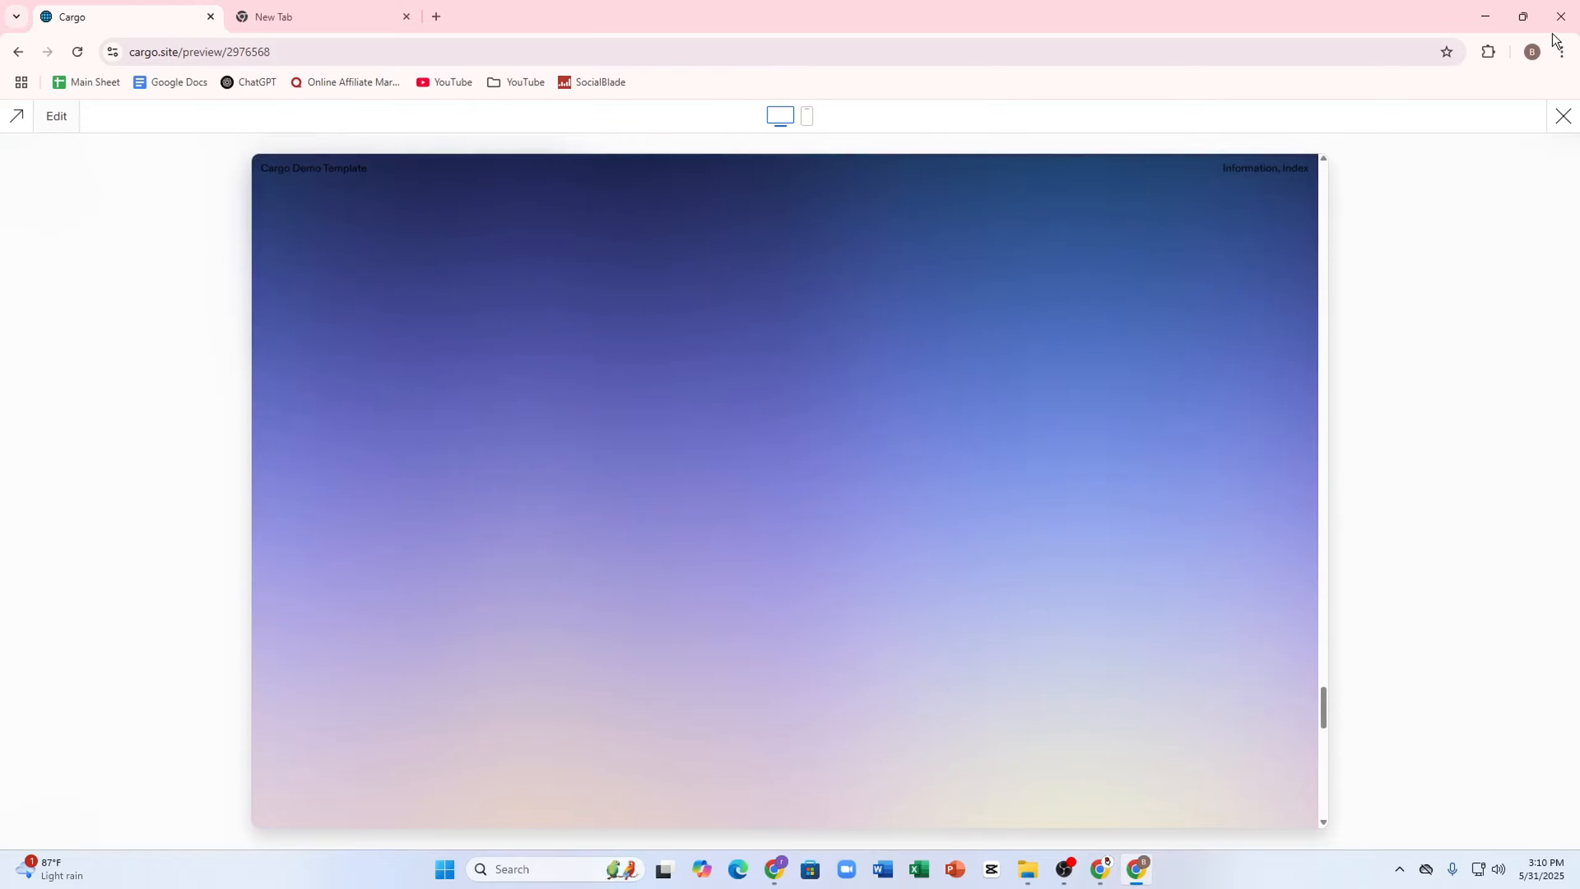
click(1564, 117)
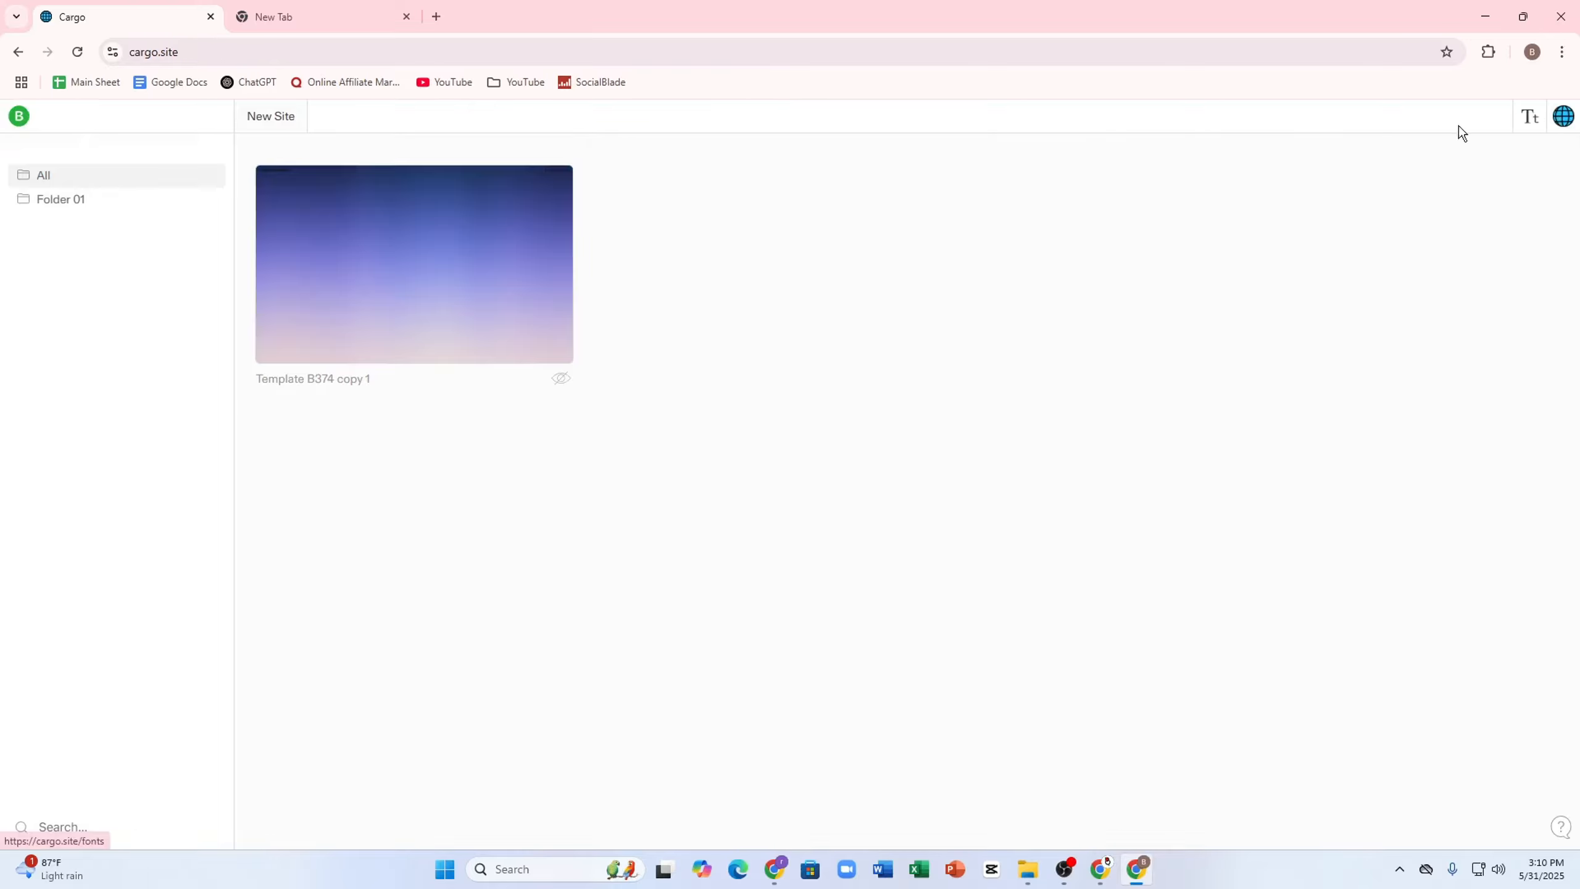
Create a new site from the studio-titled template, D485
click(264, 117)
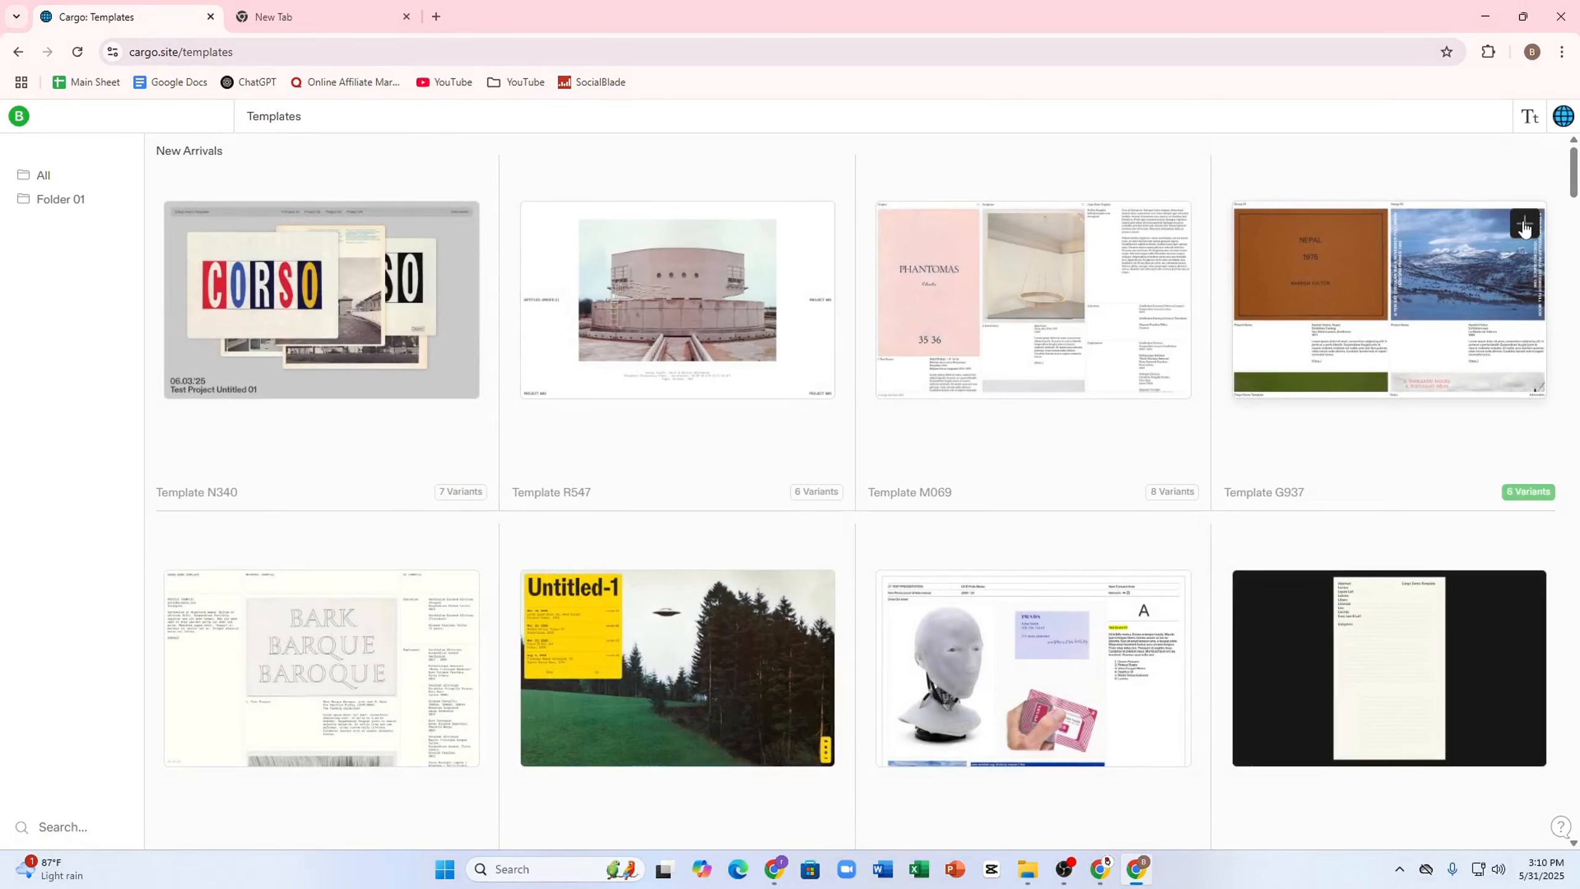
scroll(849, 574, down, 10)
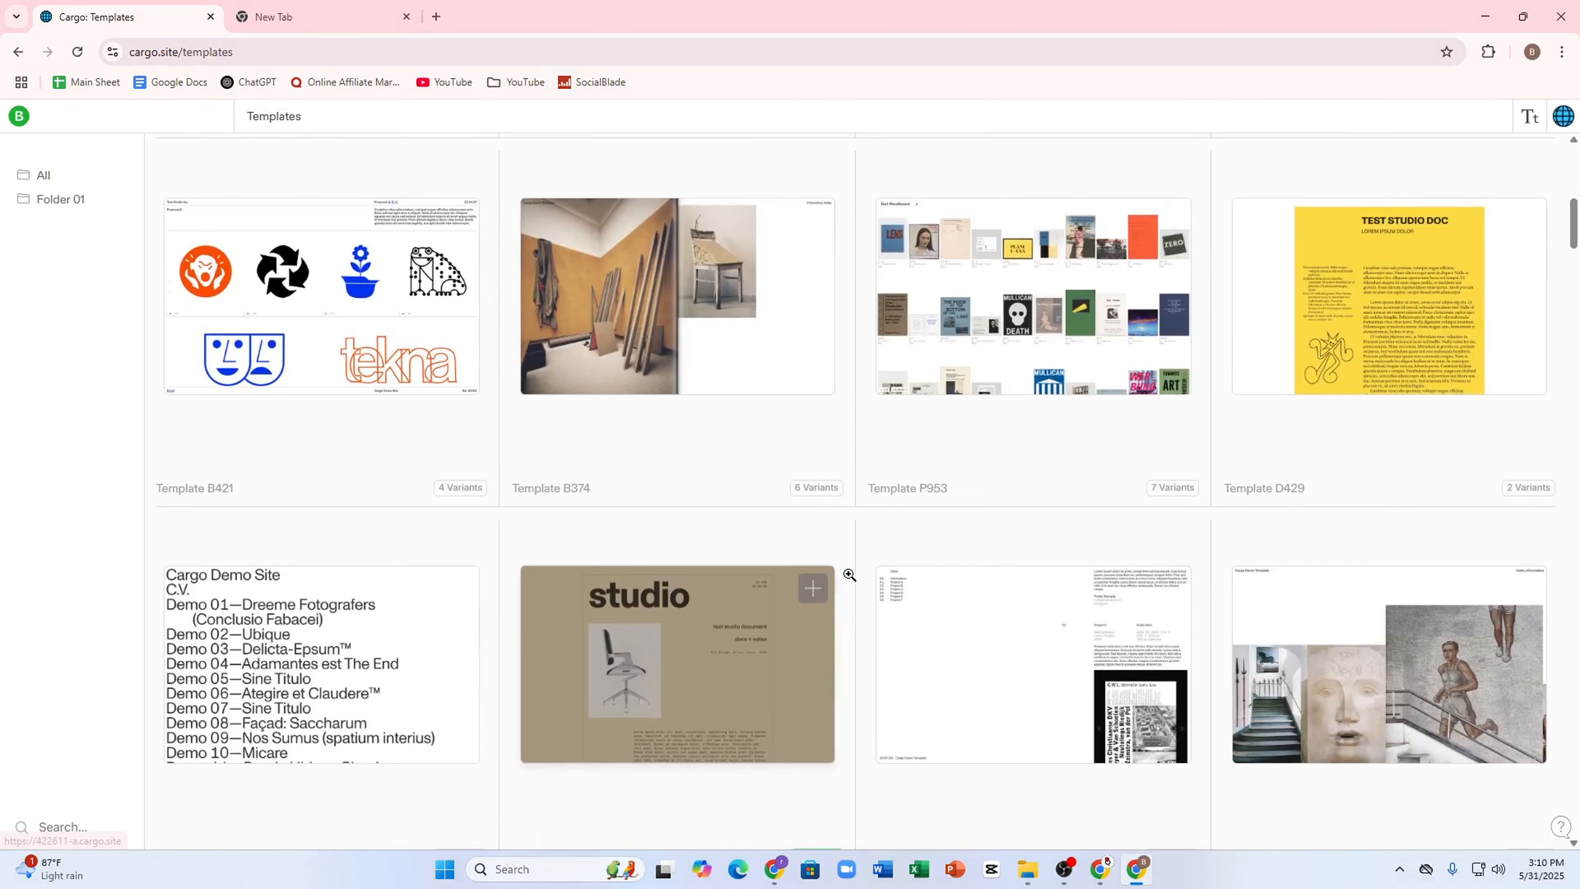
click(808, 589)
Preview the new Template D485 copy 1 site and open it for editing
click(456, 288)
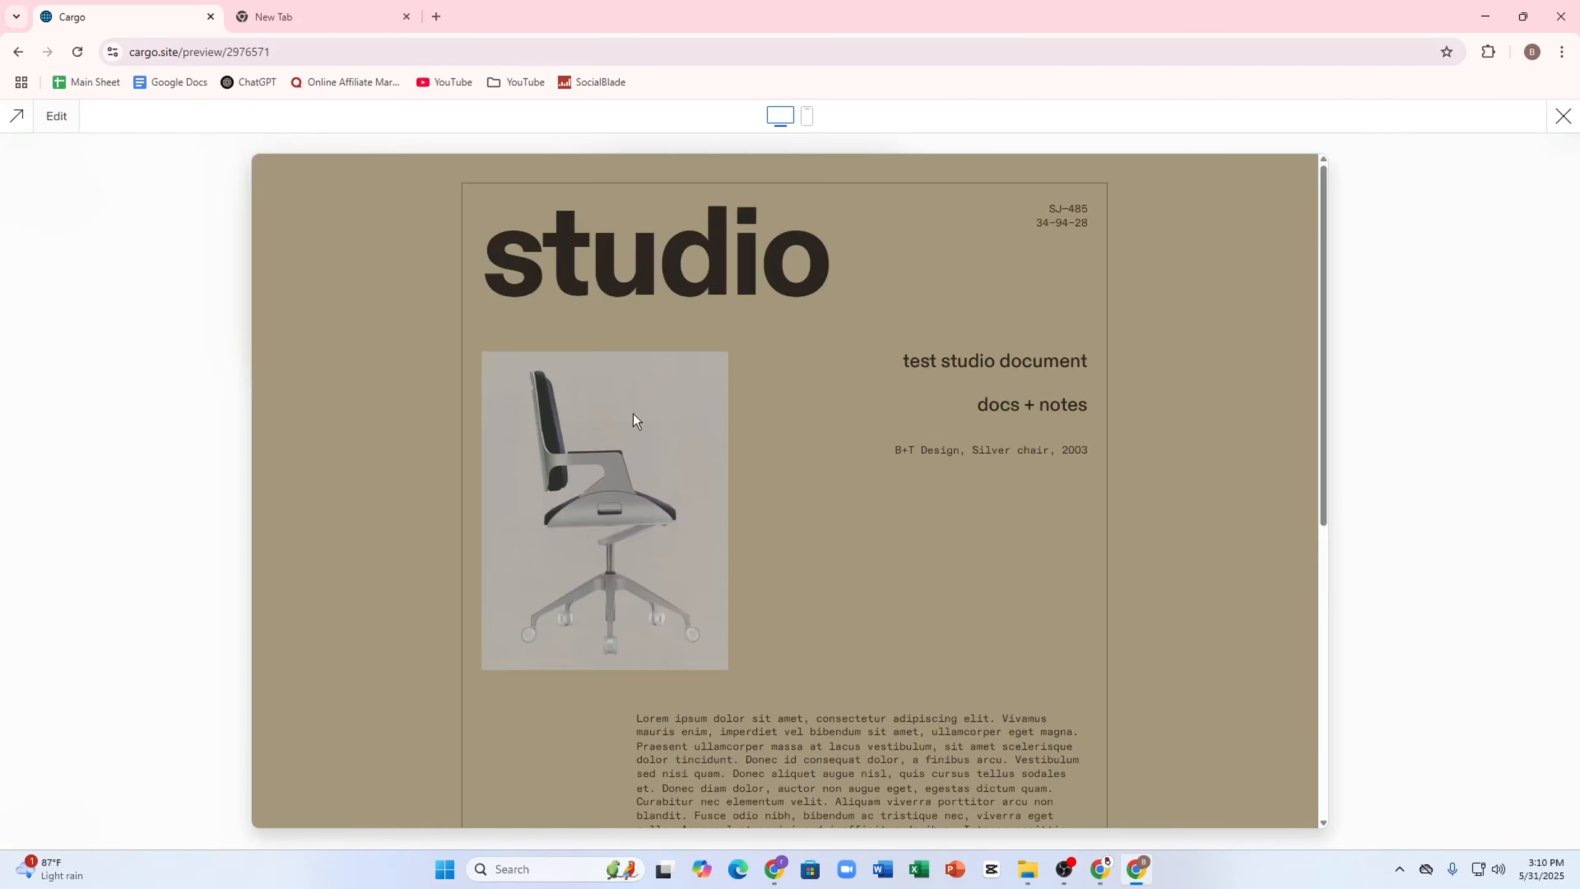
double_click(644, 264)
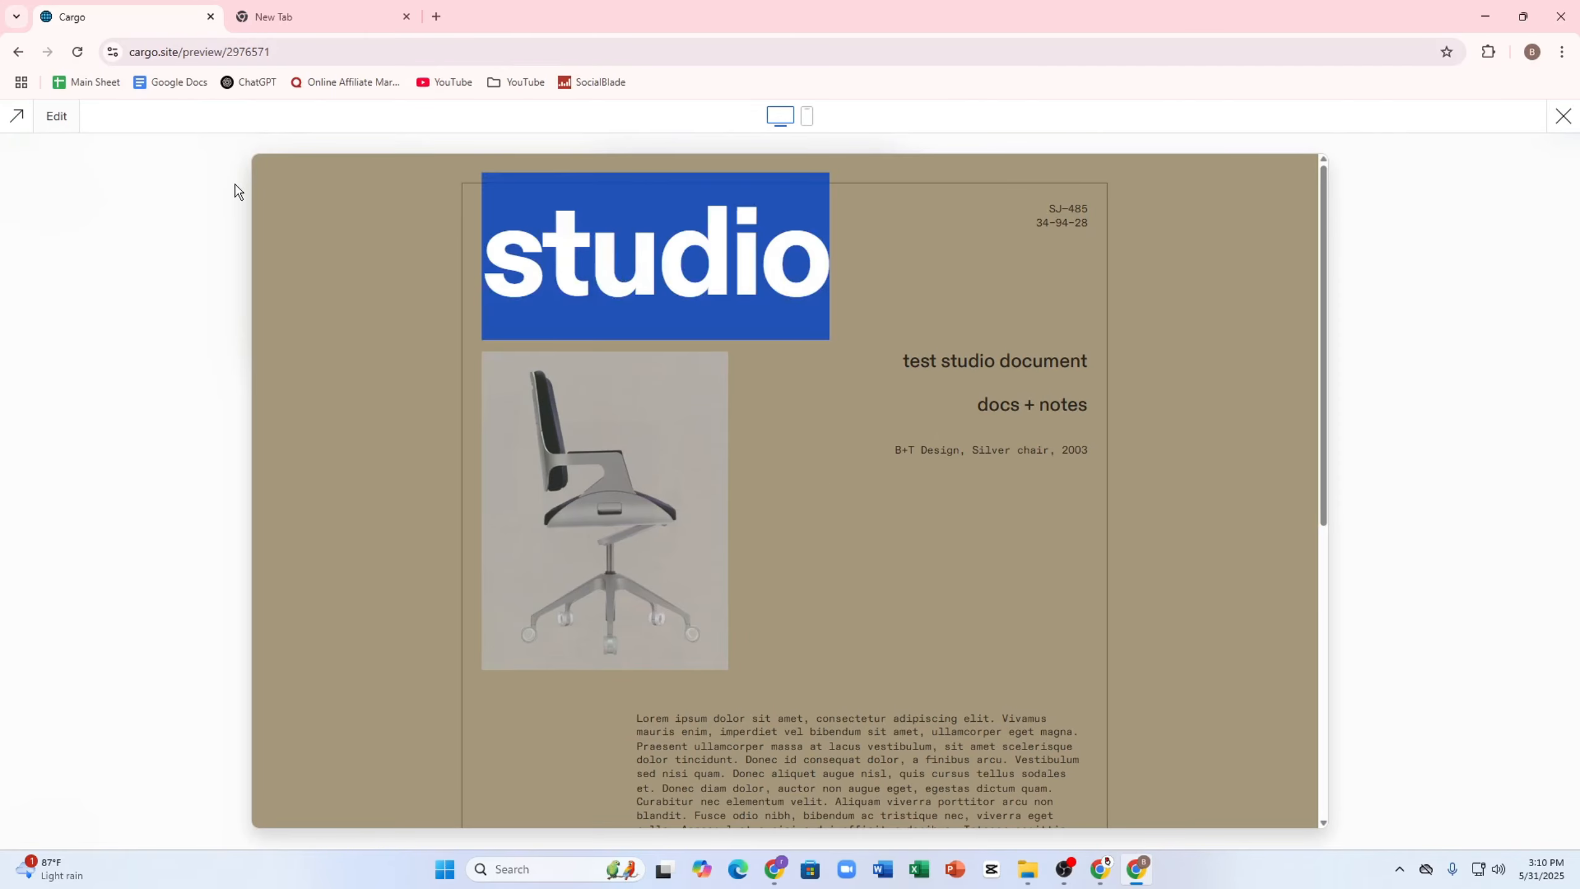
click(56, 117)
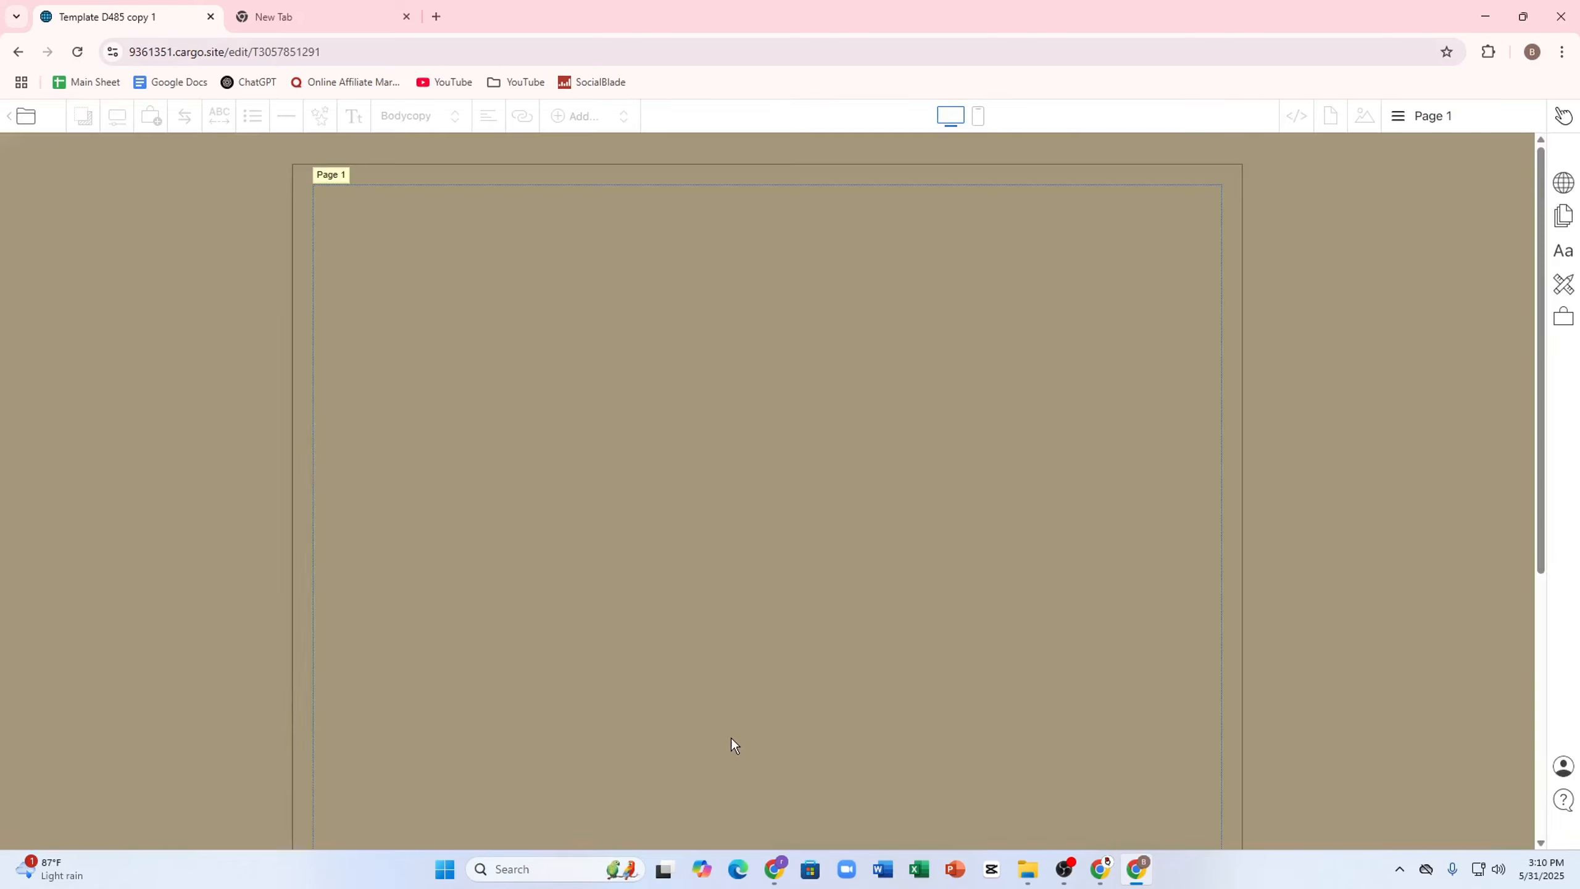
Replace the "studio" heading on Page 1 with "Study"
click(407, 251)
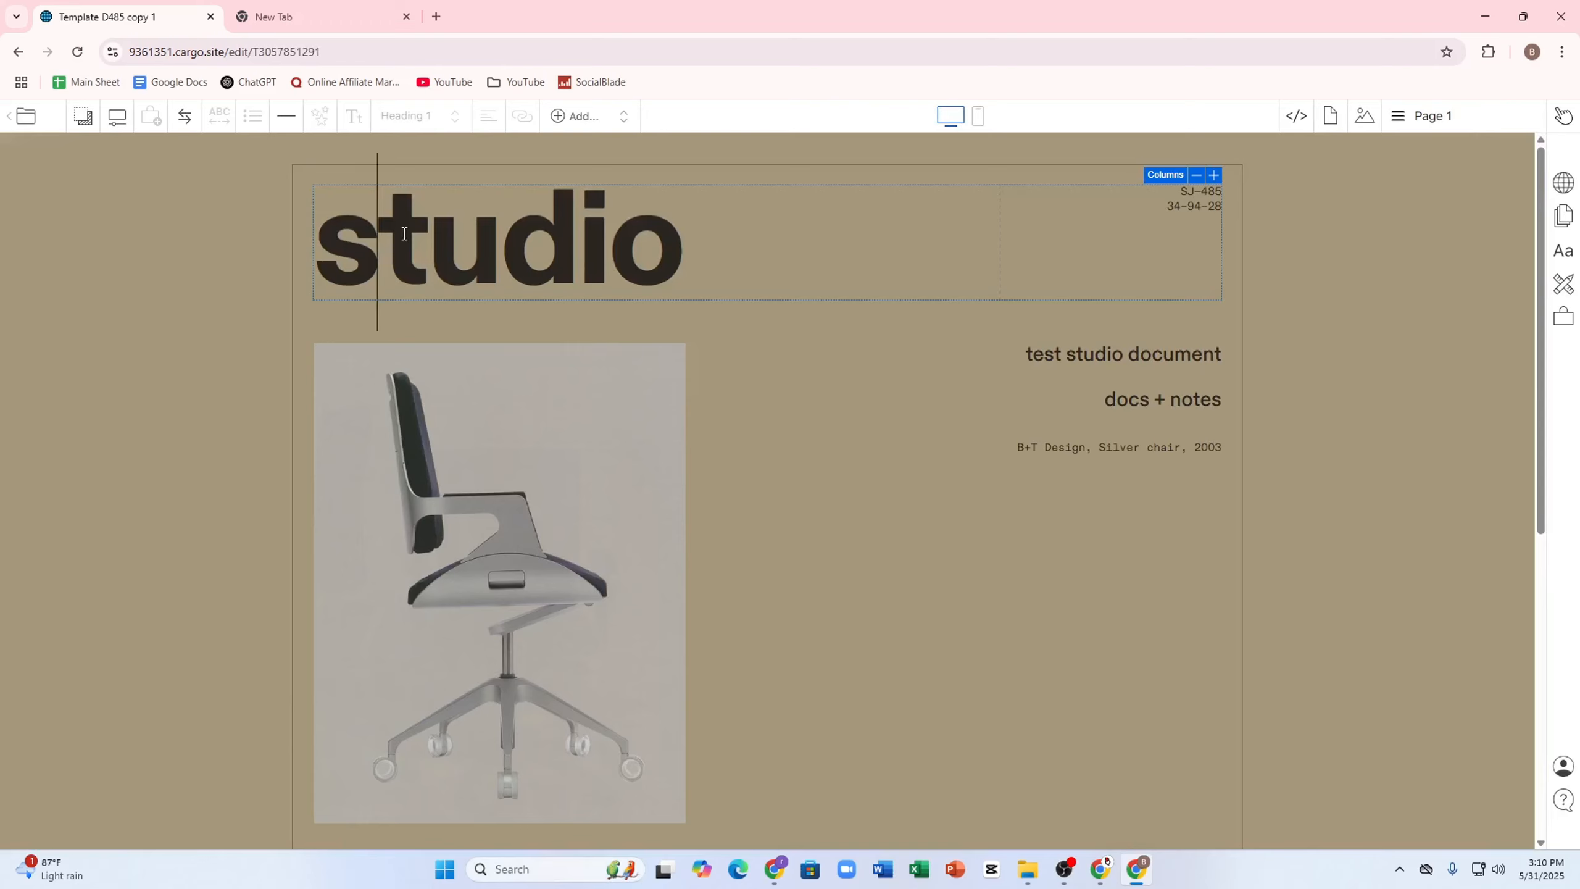
double_click(408, 251)
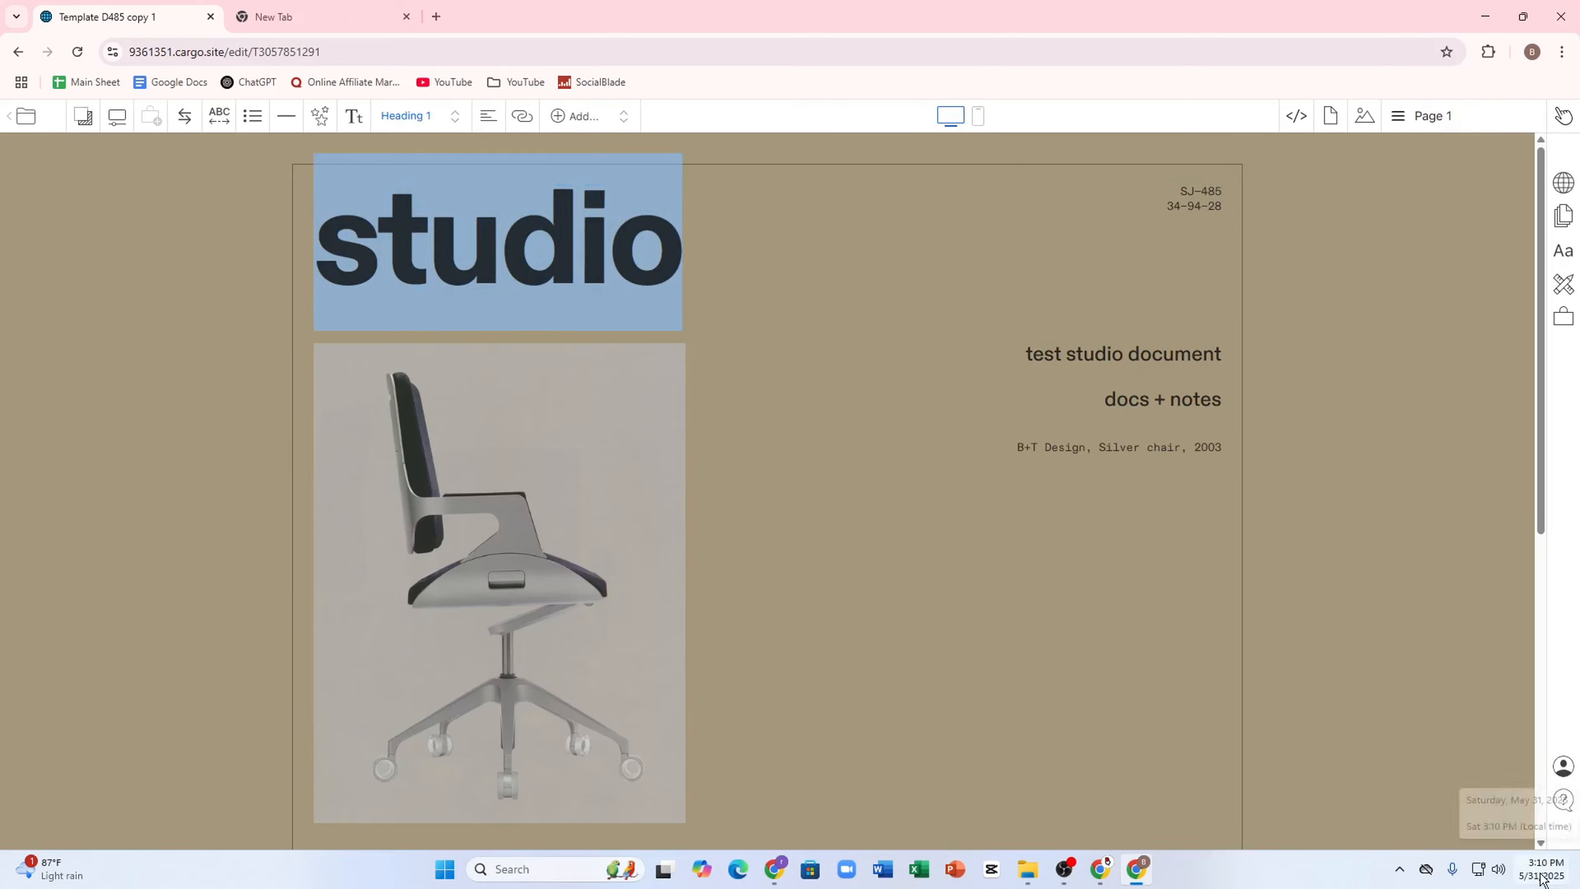
text(Study)
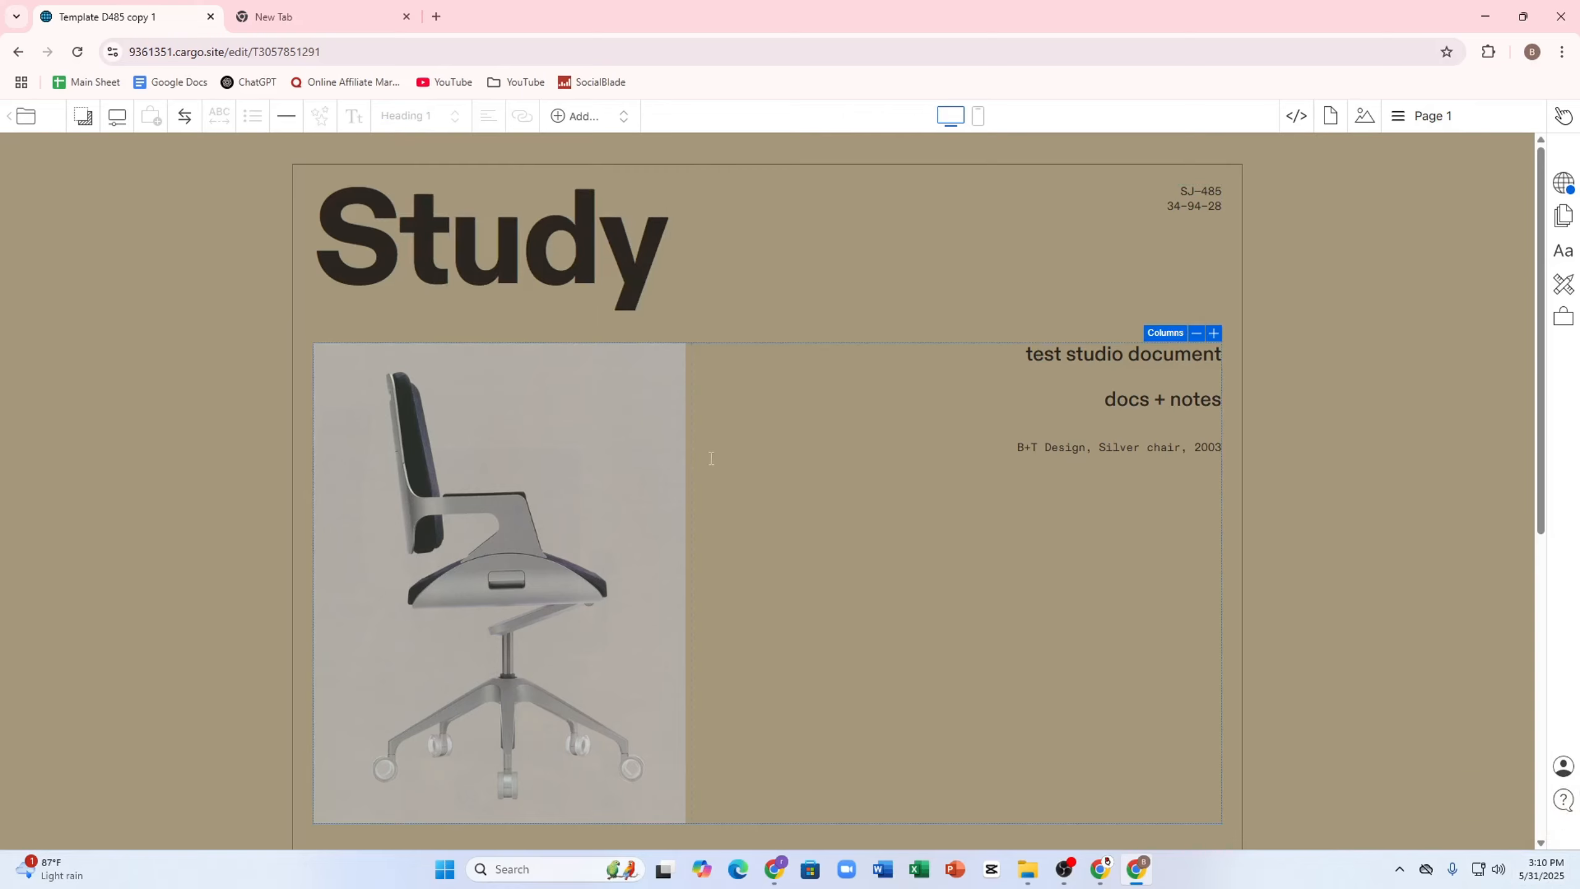
Set the Bodycopy text style's colour to red, rgba(255,18,18,0.75)
double_click(607, 231)
right_click(607, 231)
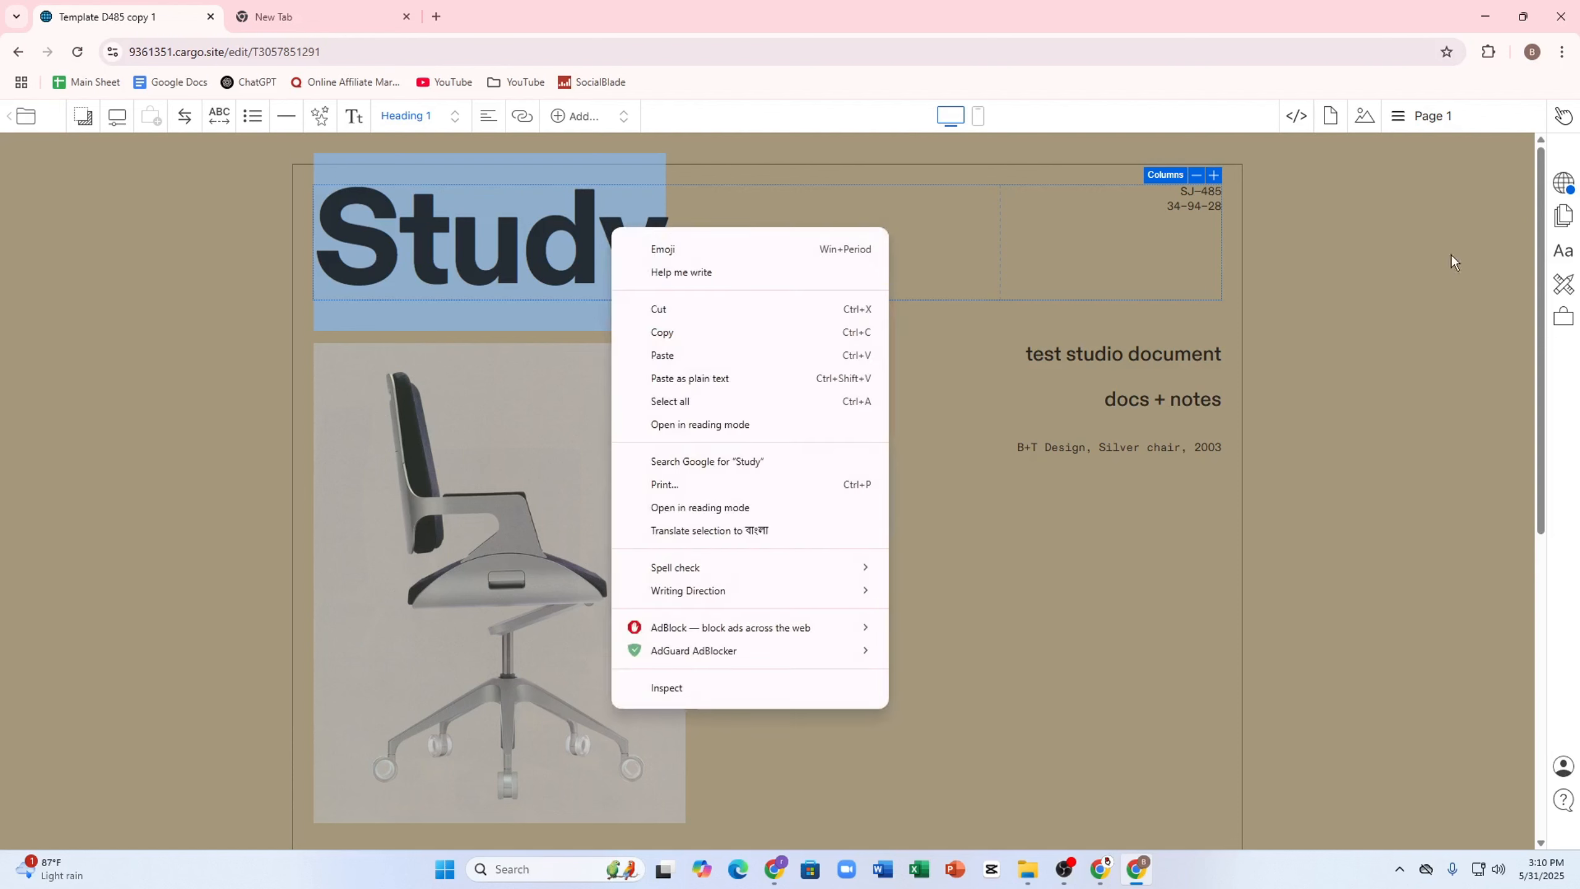
click(1569, 251)
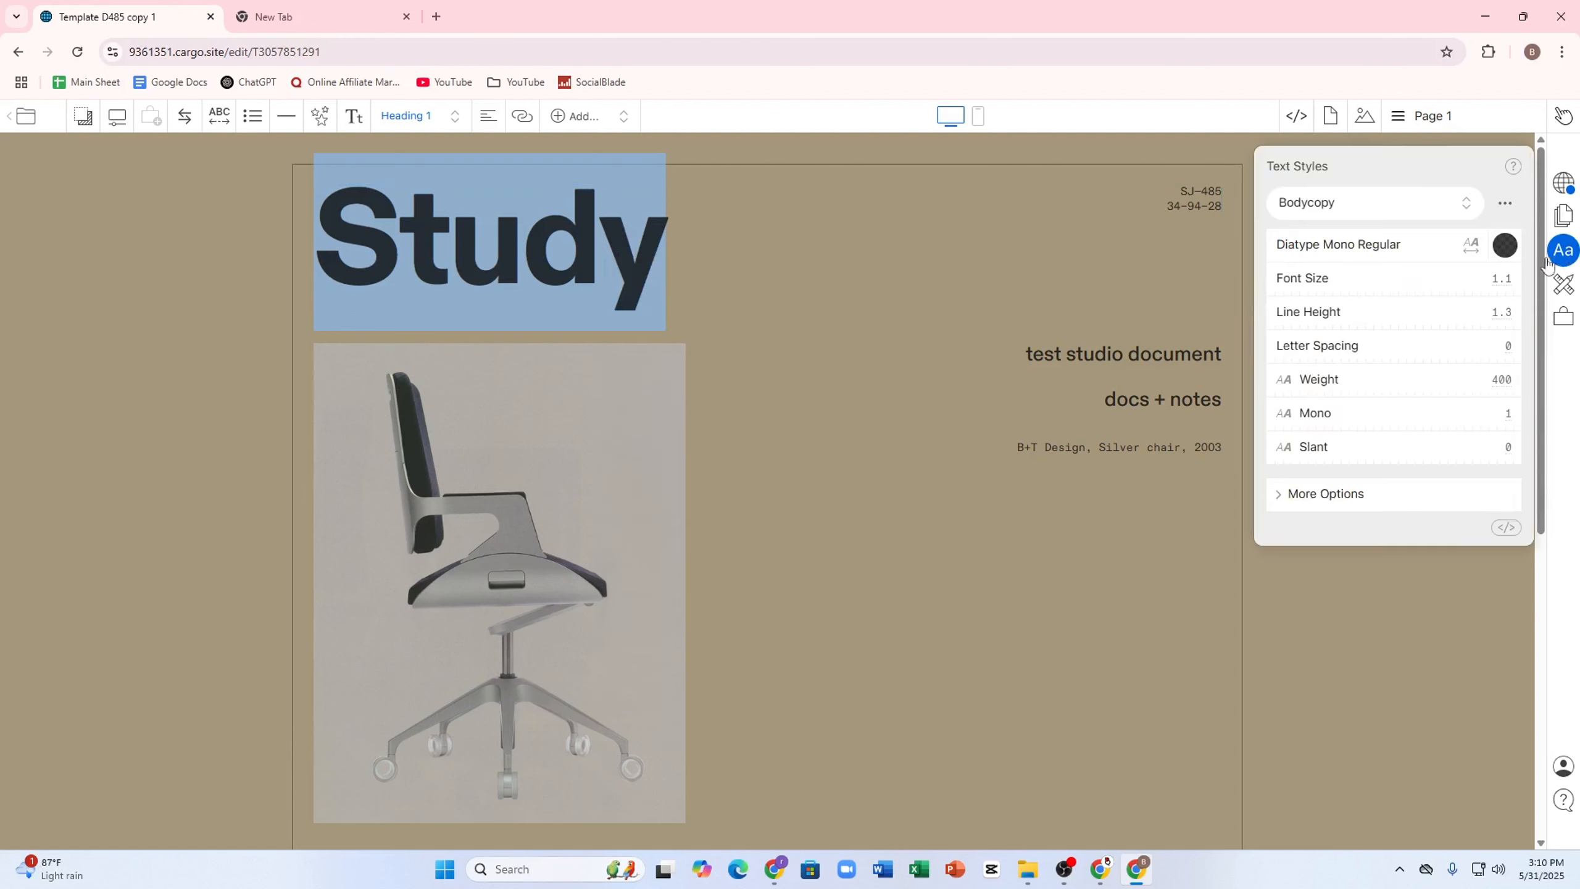
click(1508, 246)
drag(1370, 304, 1442, 245)
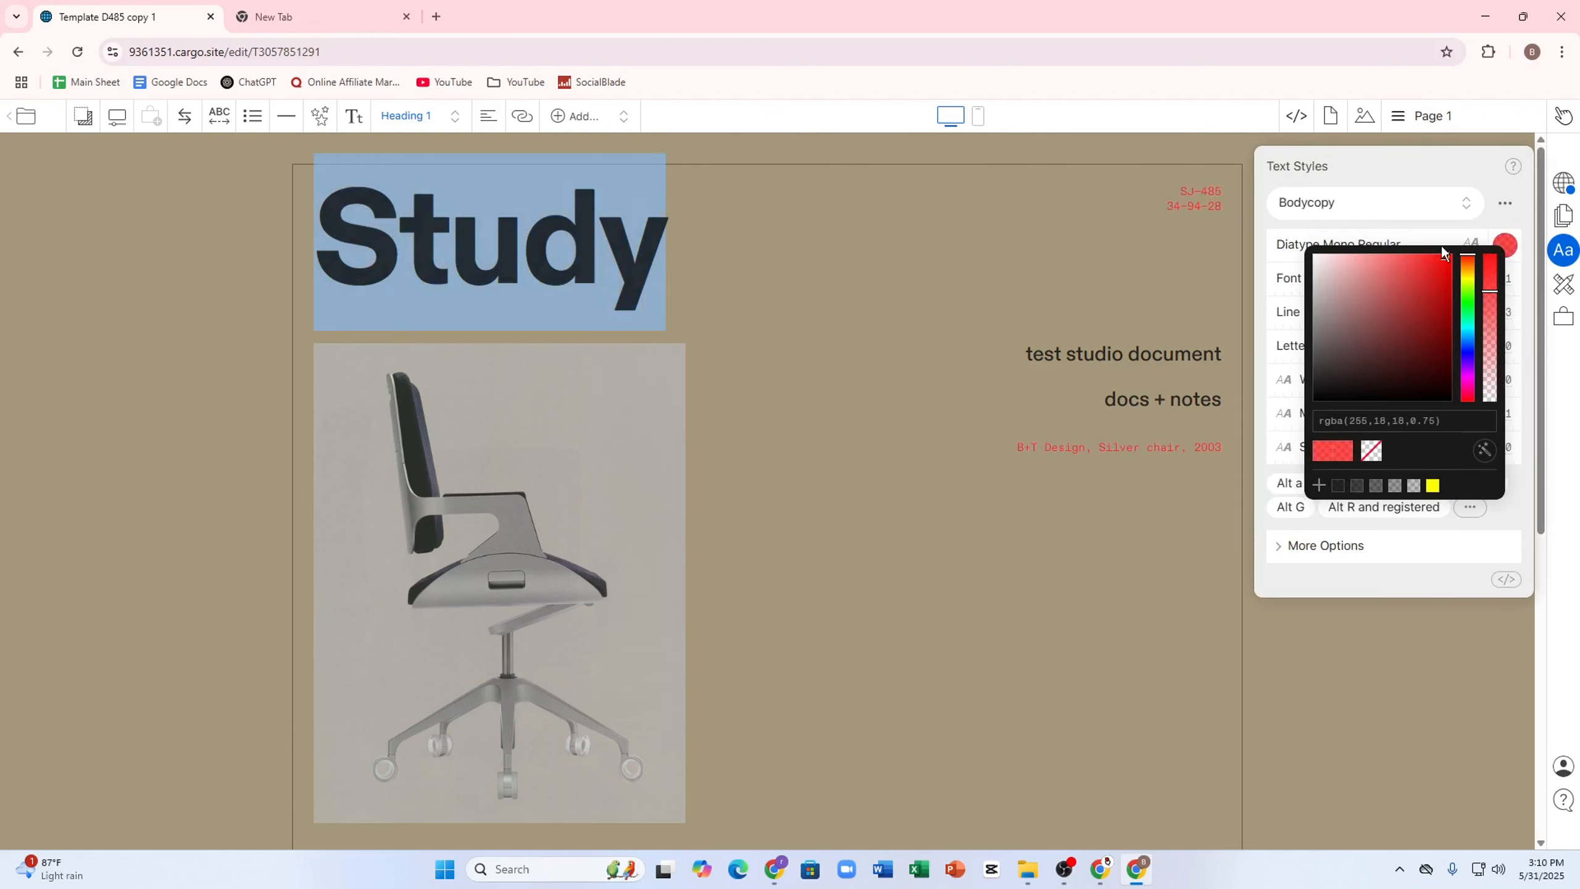
double_click(472, 248)
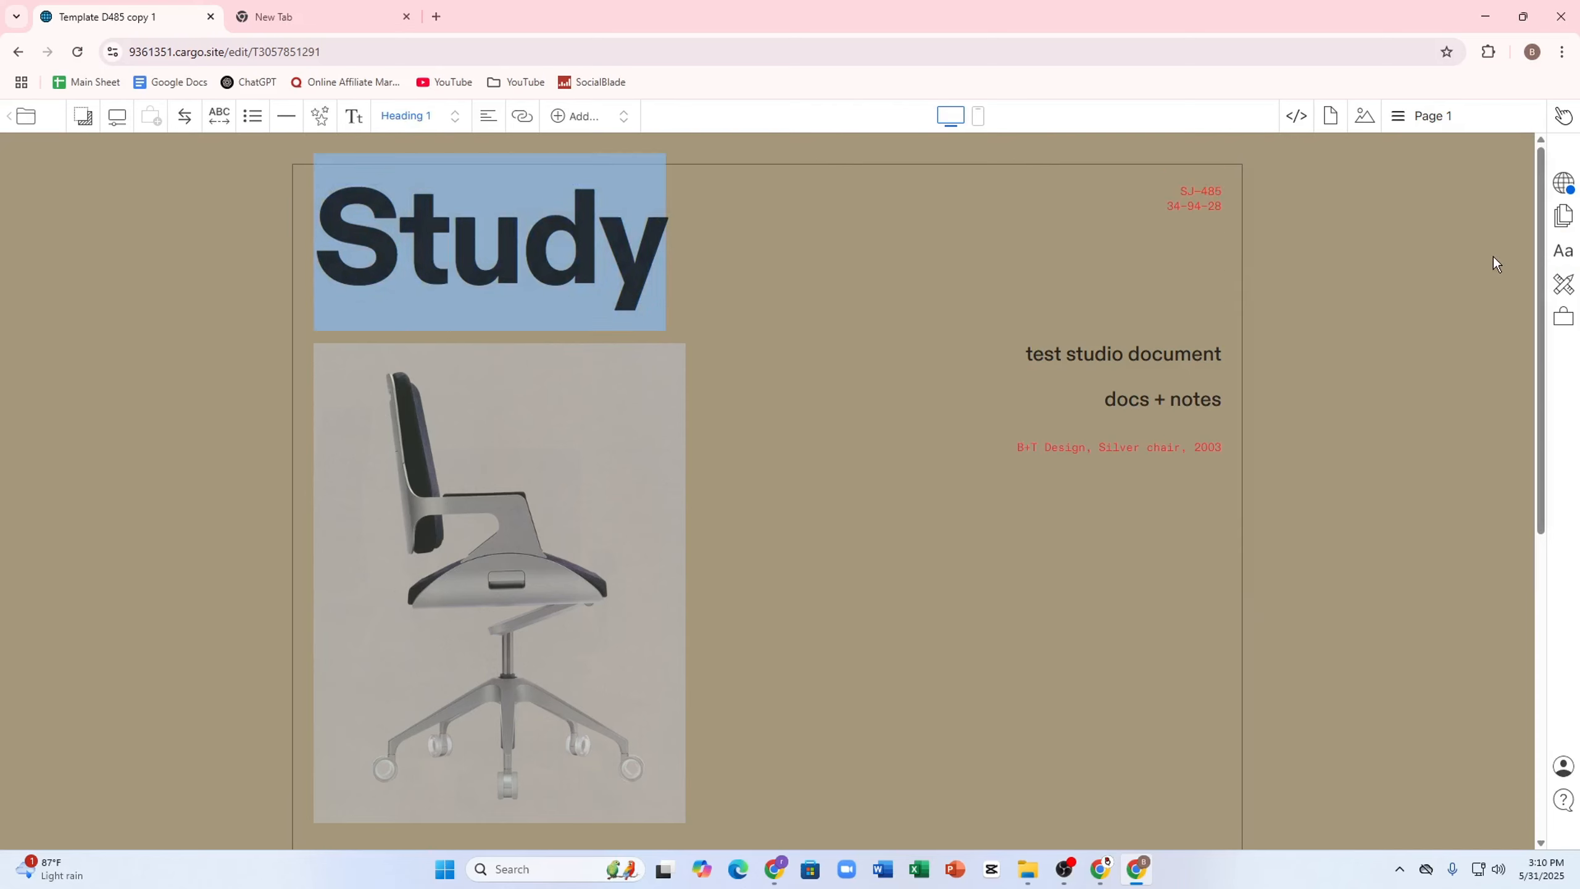
Change the Heading 1 text style's colour to a semi-transparent purple with 0.57 opacity
click(1566, 261)
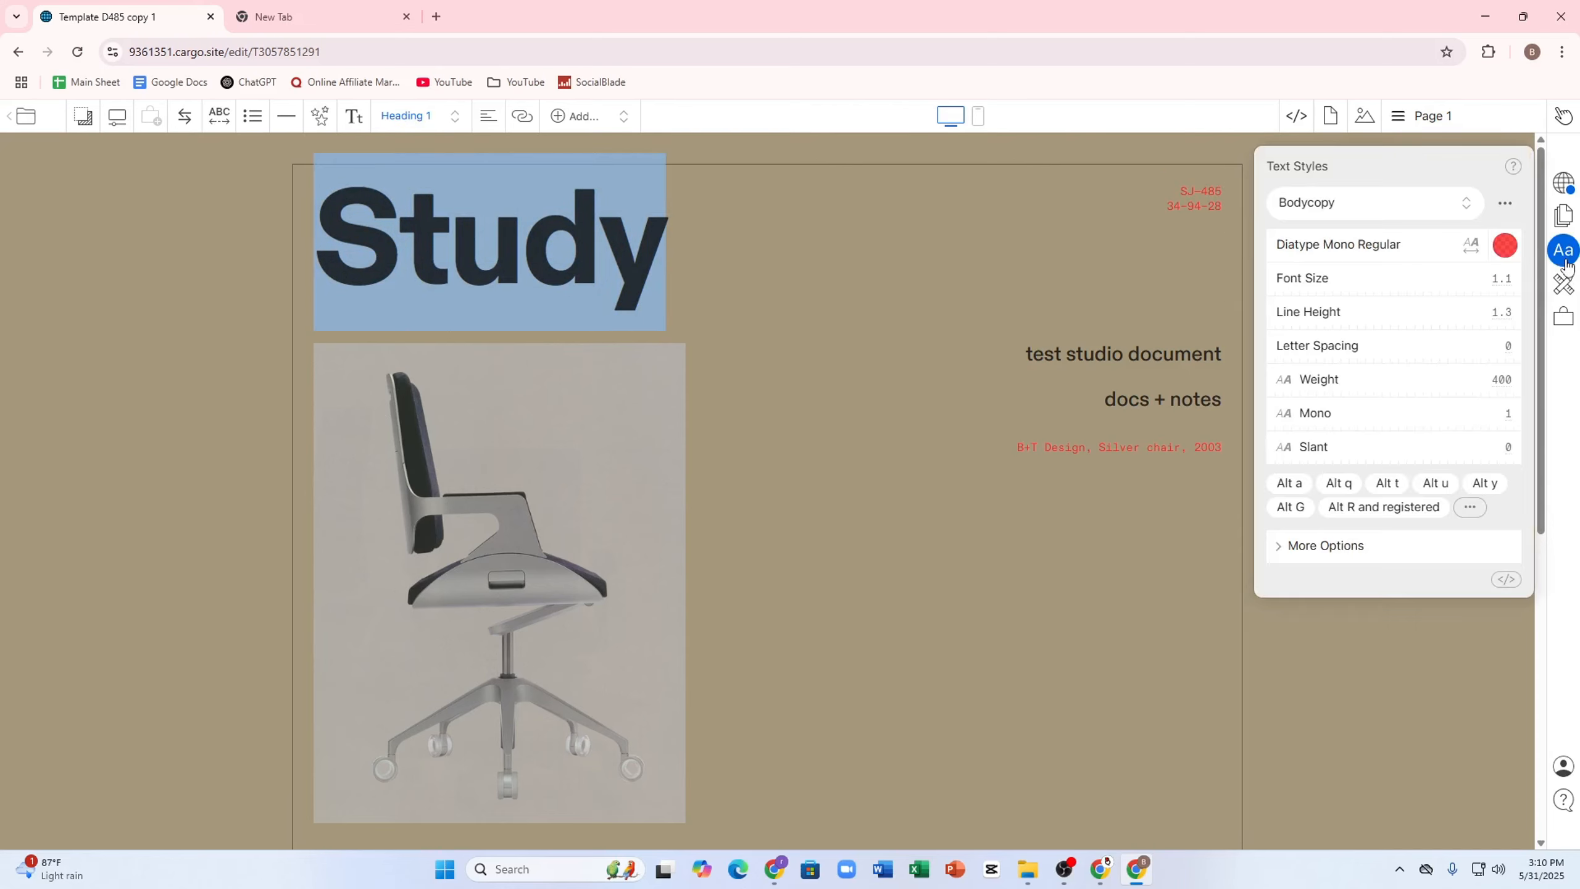
click(1378, 212)
click(1348, 247)
click(1508, 245)
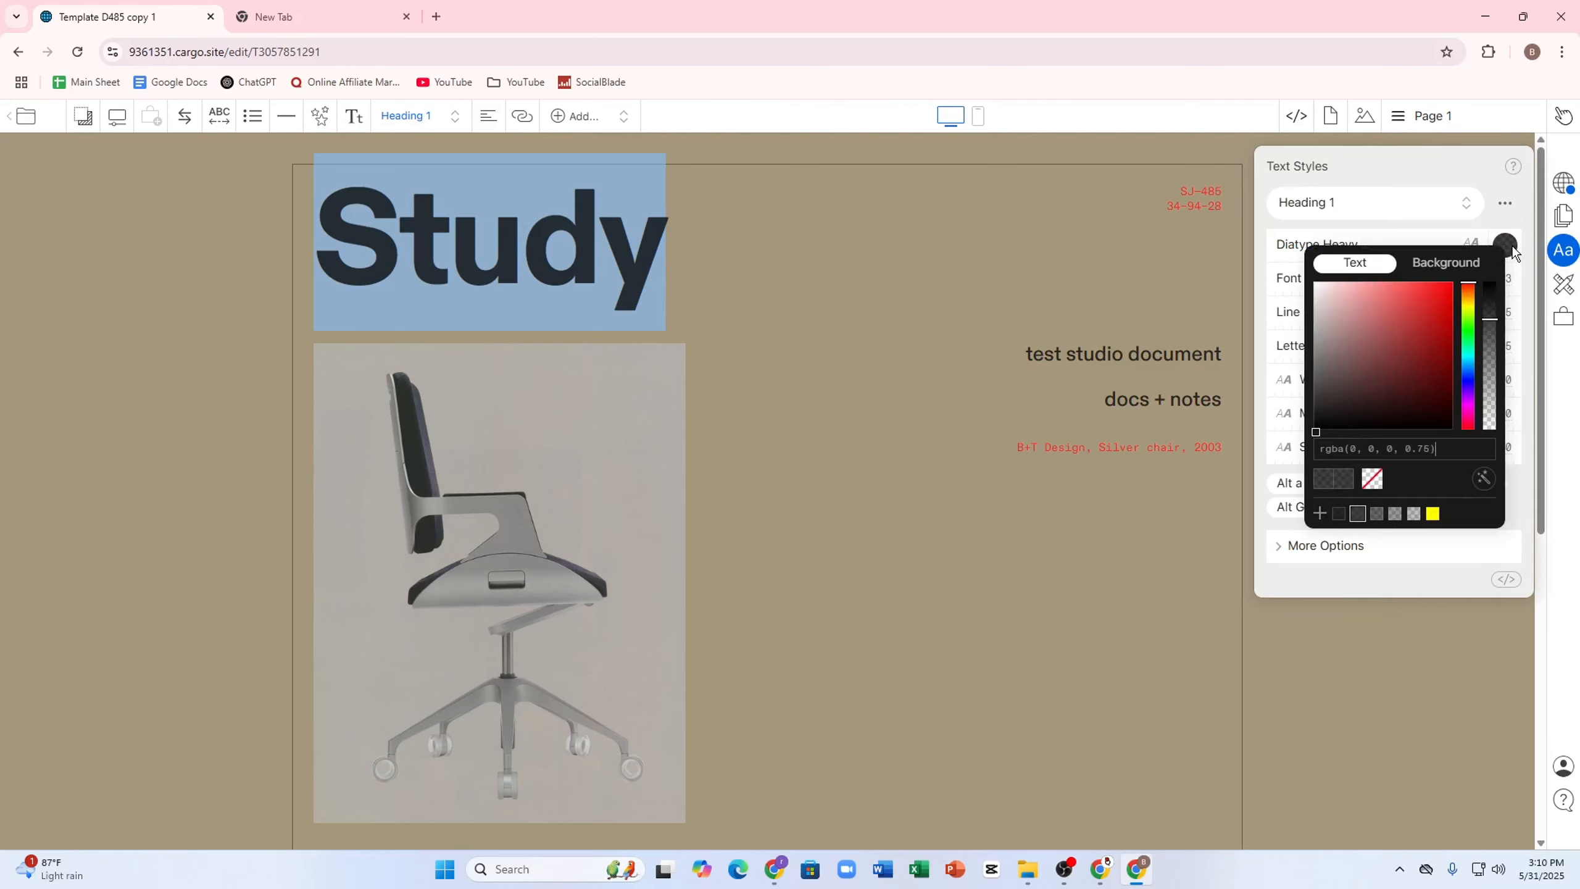
mouse_move(1444, 292)
mouse_down()
mouse_move(1448, 331)
mouse_move(1510, 290)
mouse_move(1490, 323)
mouse_move(1490, 386)
mouse_move(1490, 299)
mouse_move(1490, 347)
mouse_move(1429, 373)
mouse_up()
drag(1472, 293, 1477, 394)
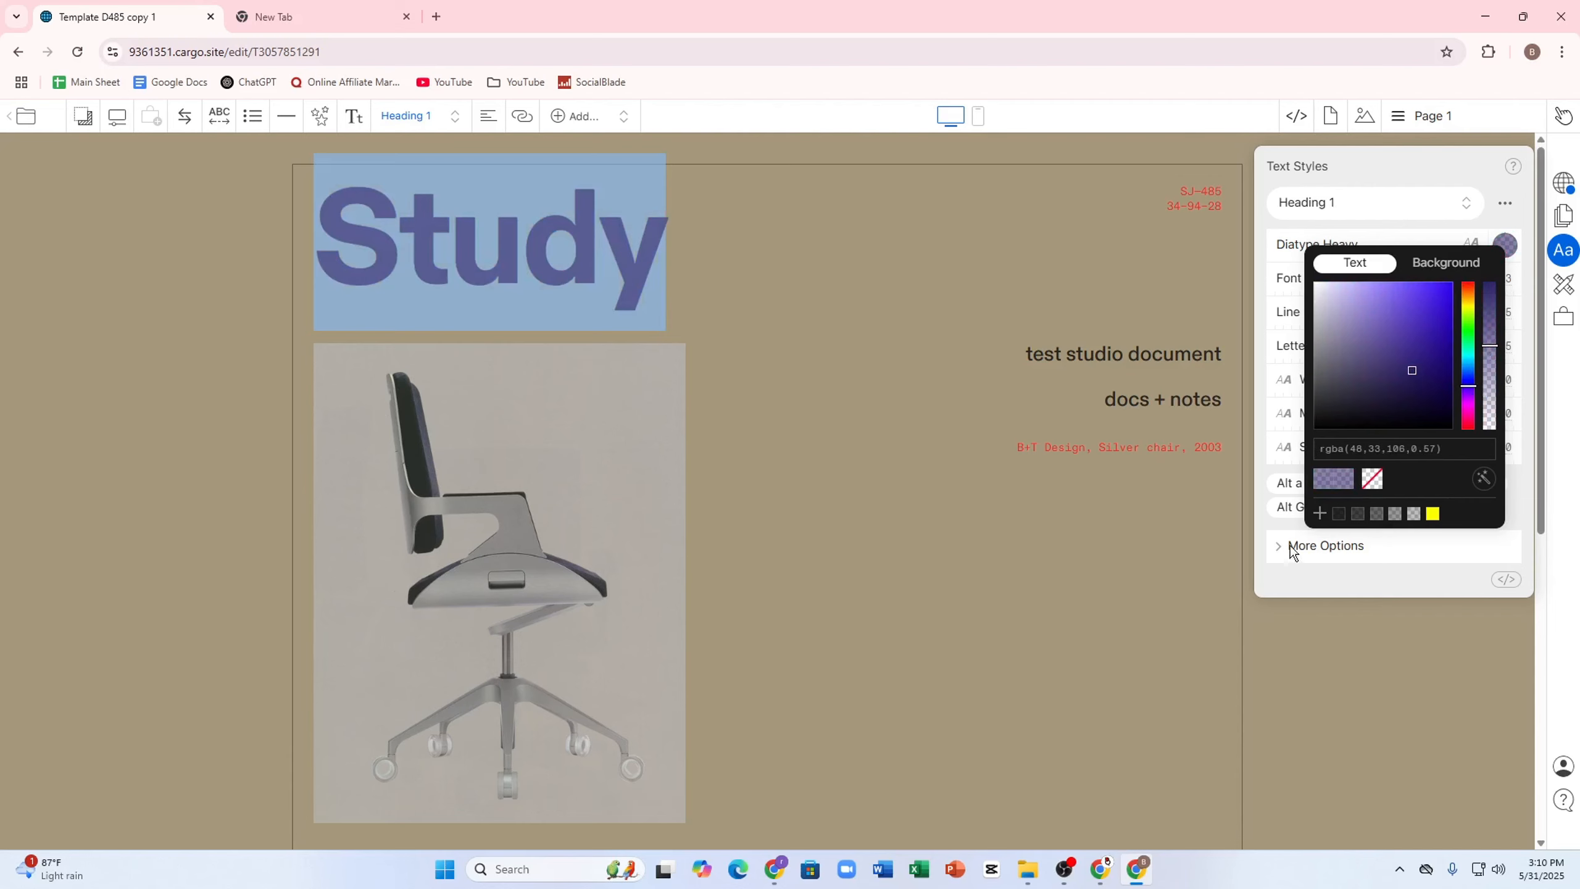
click(1035, 513)
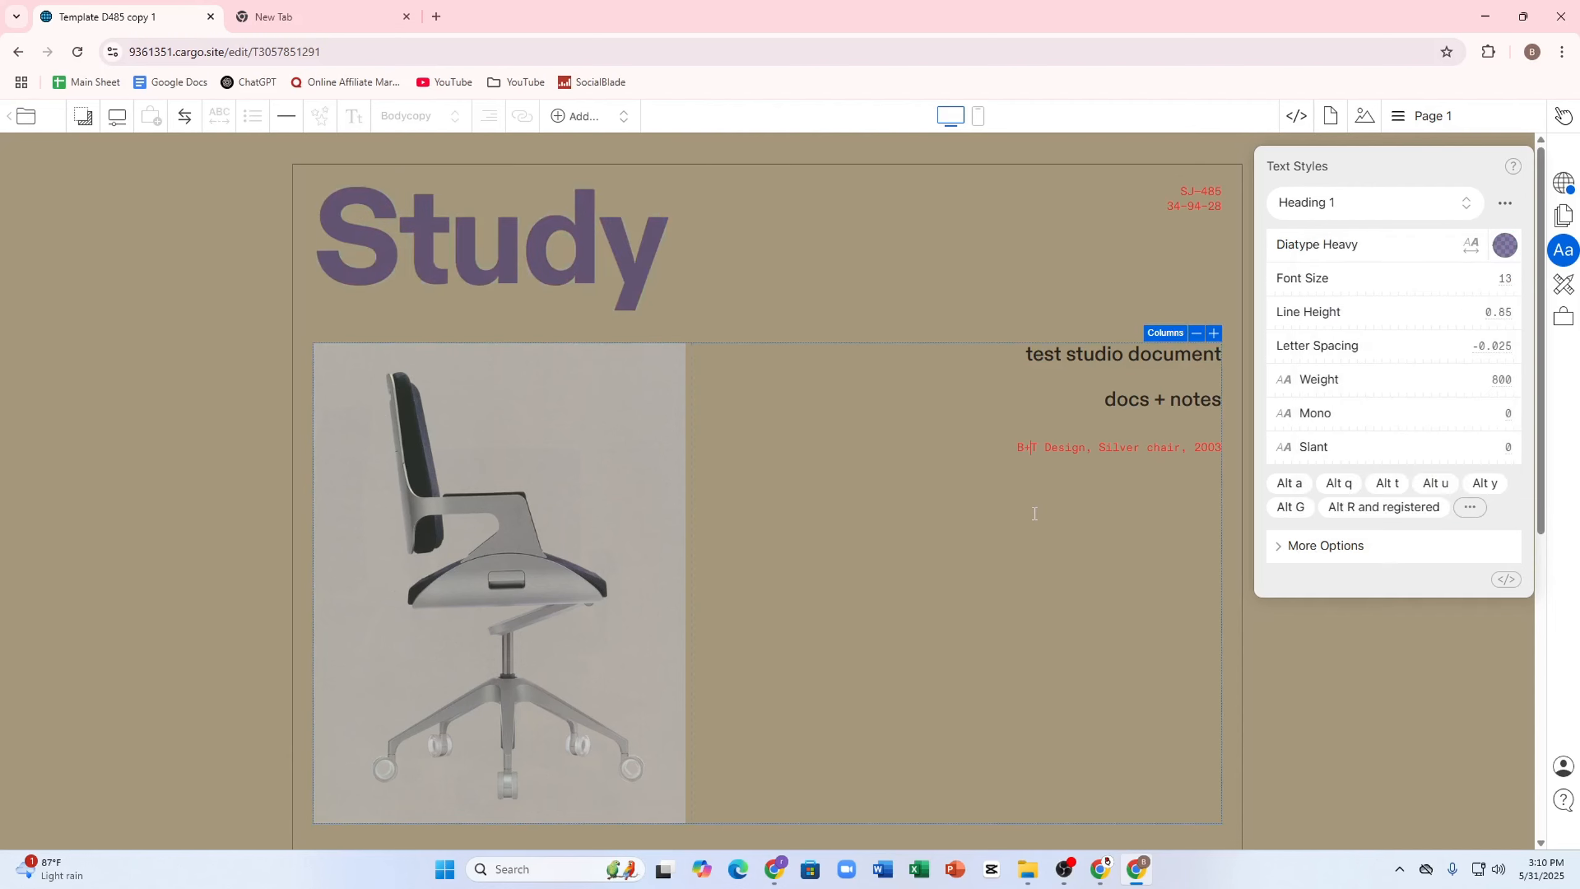
click(908, 219)
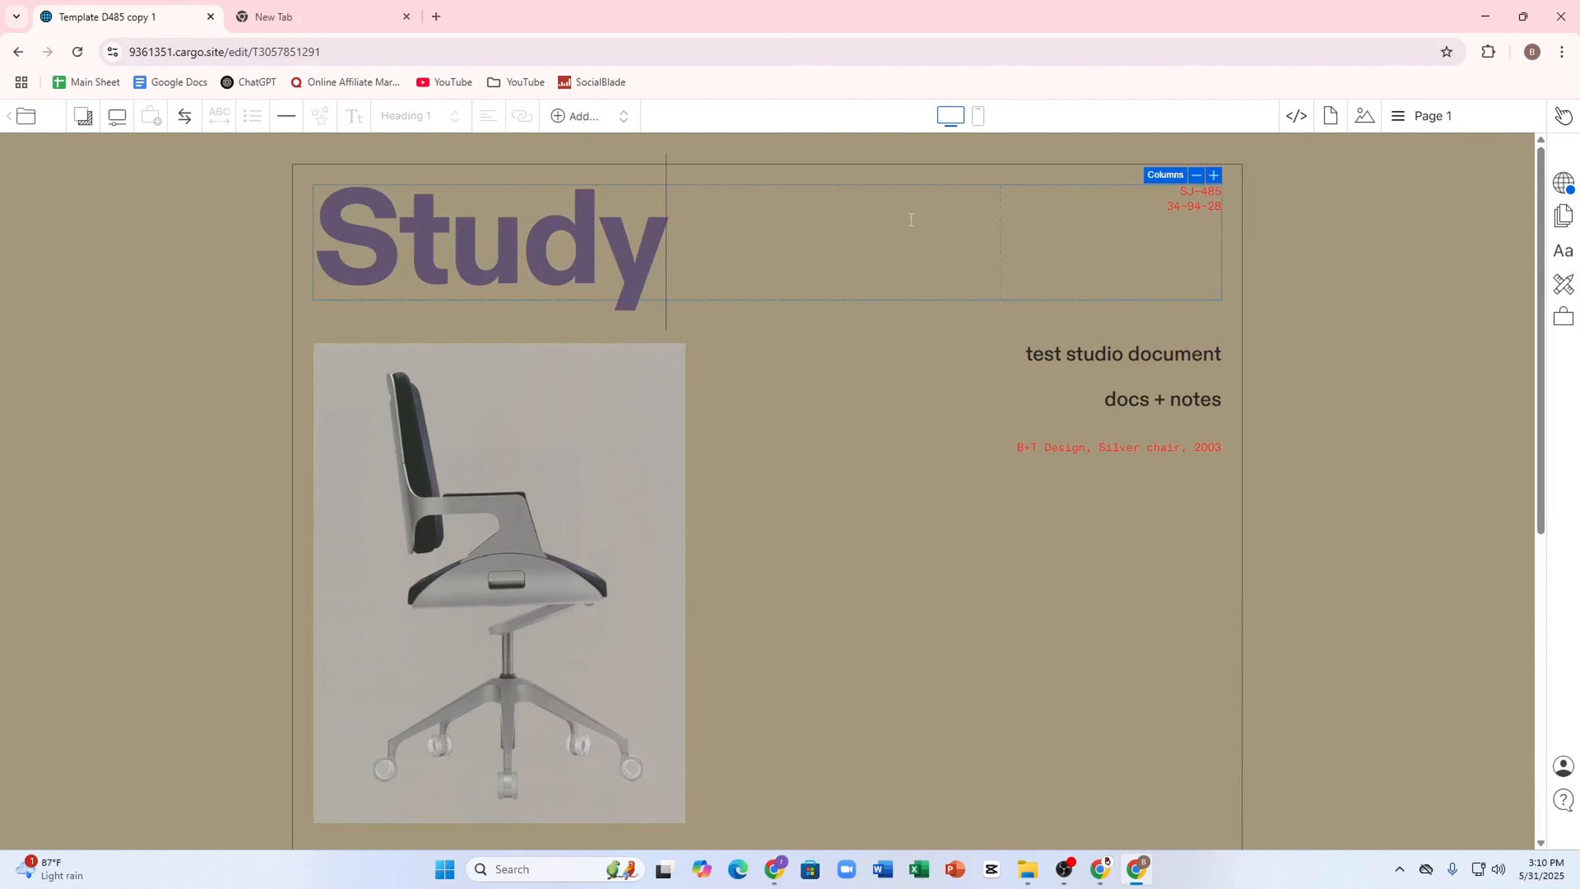
Try height and fit scaling on the chair image and add a placeholder caption beneath it
click(591, 554)
click(327, 361)
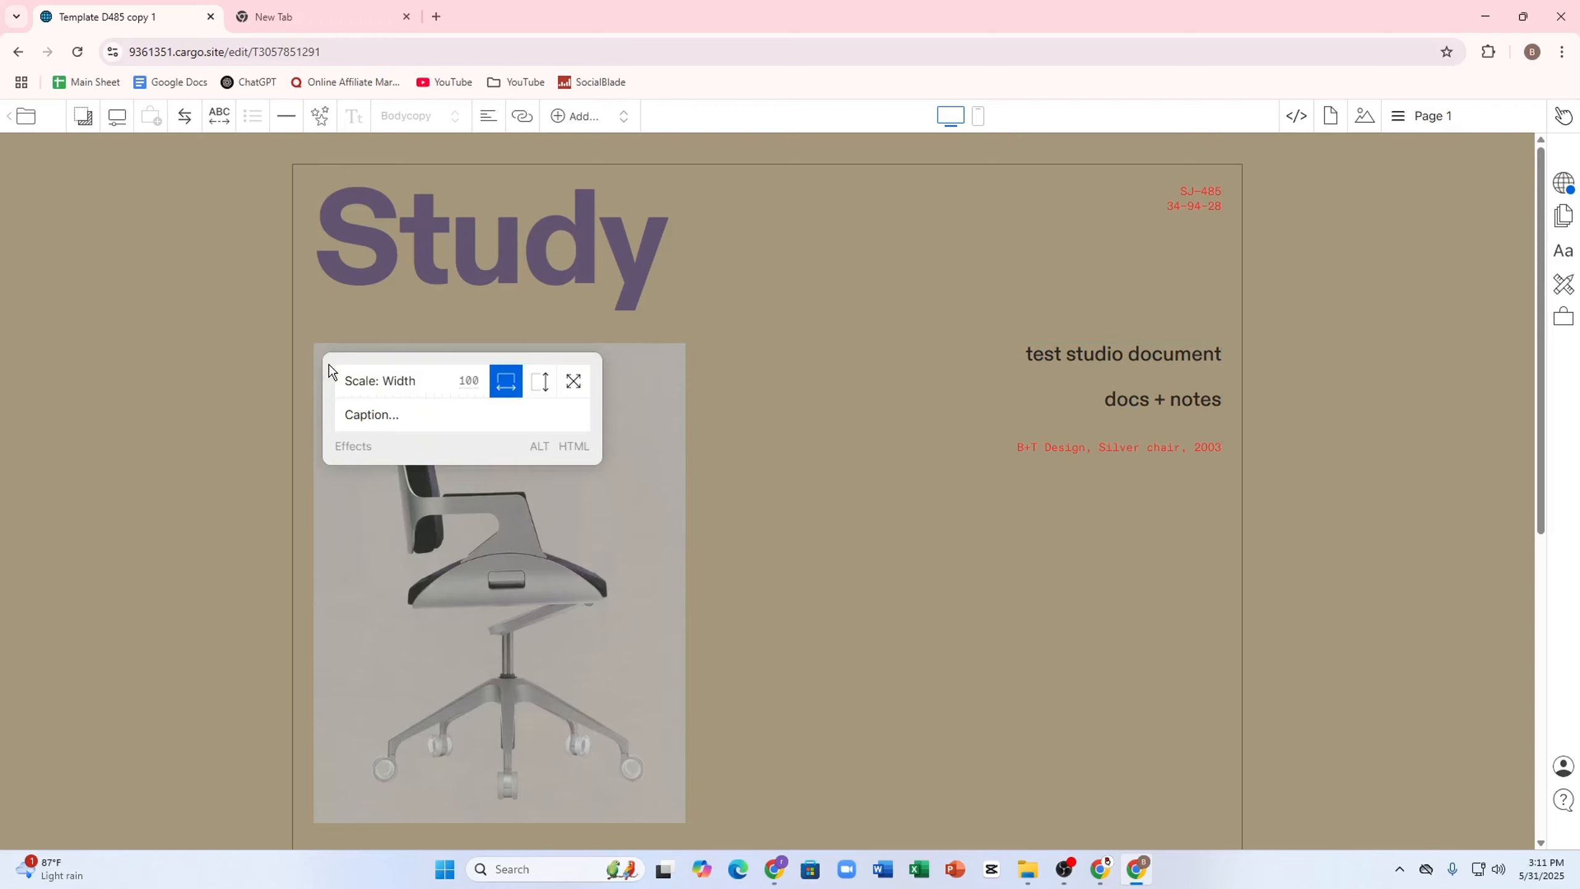
click(541, 381)
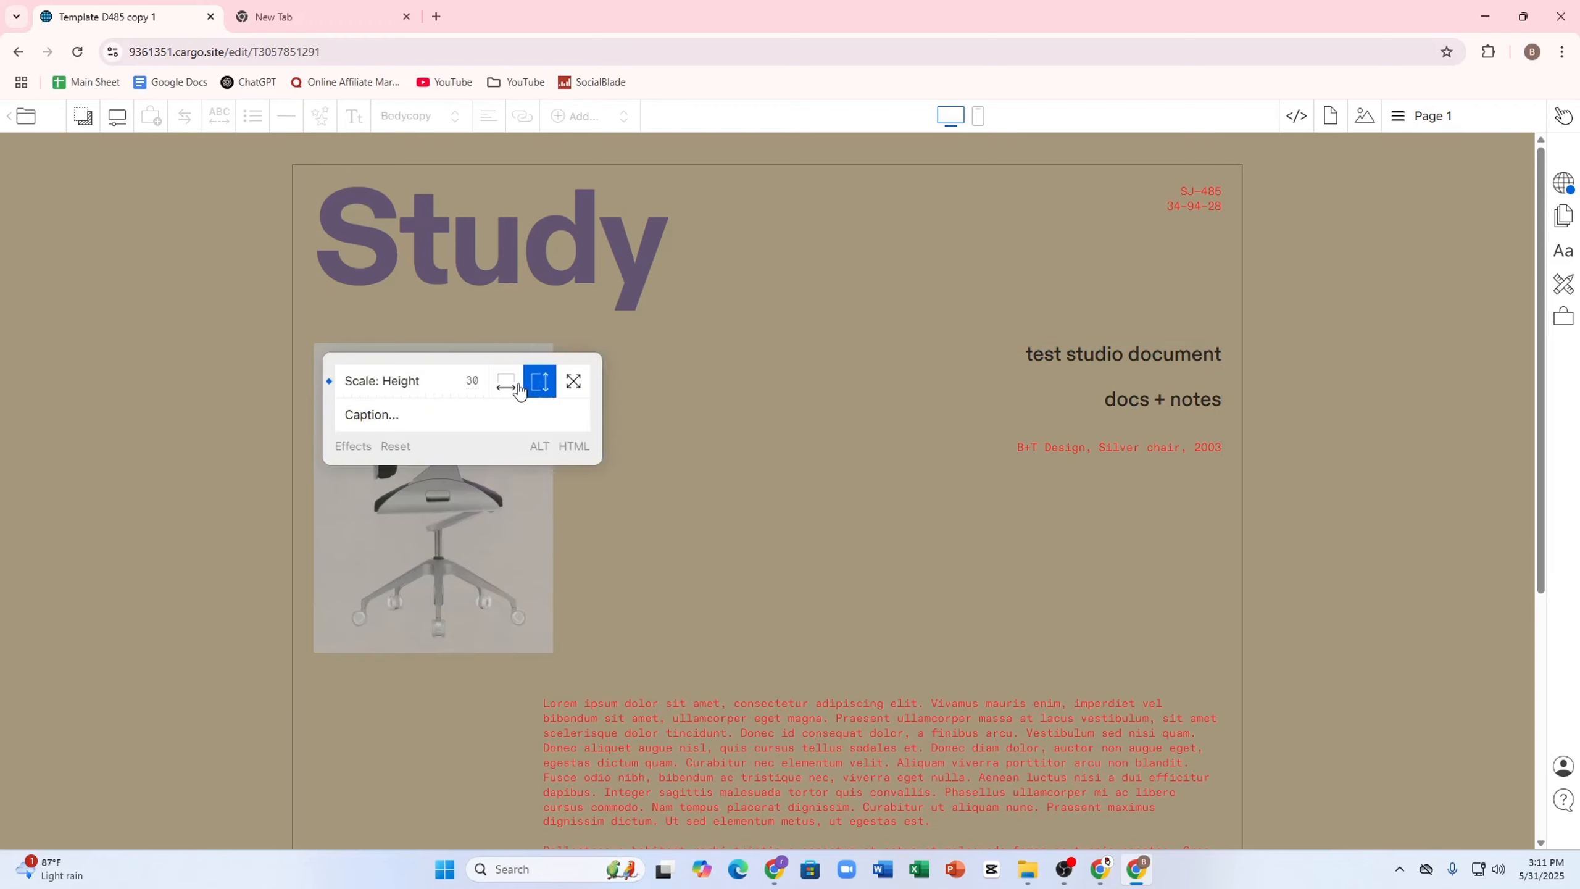
click(575, 383)
click(390, 426)
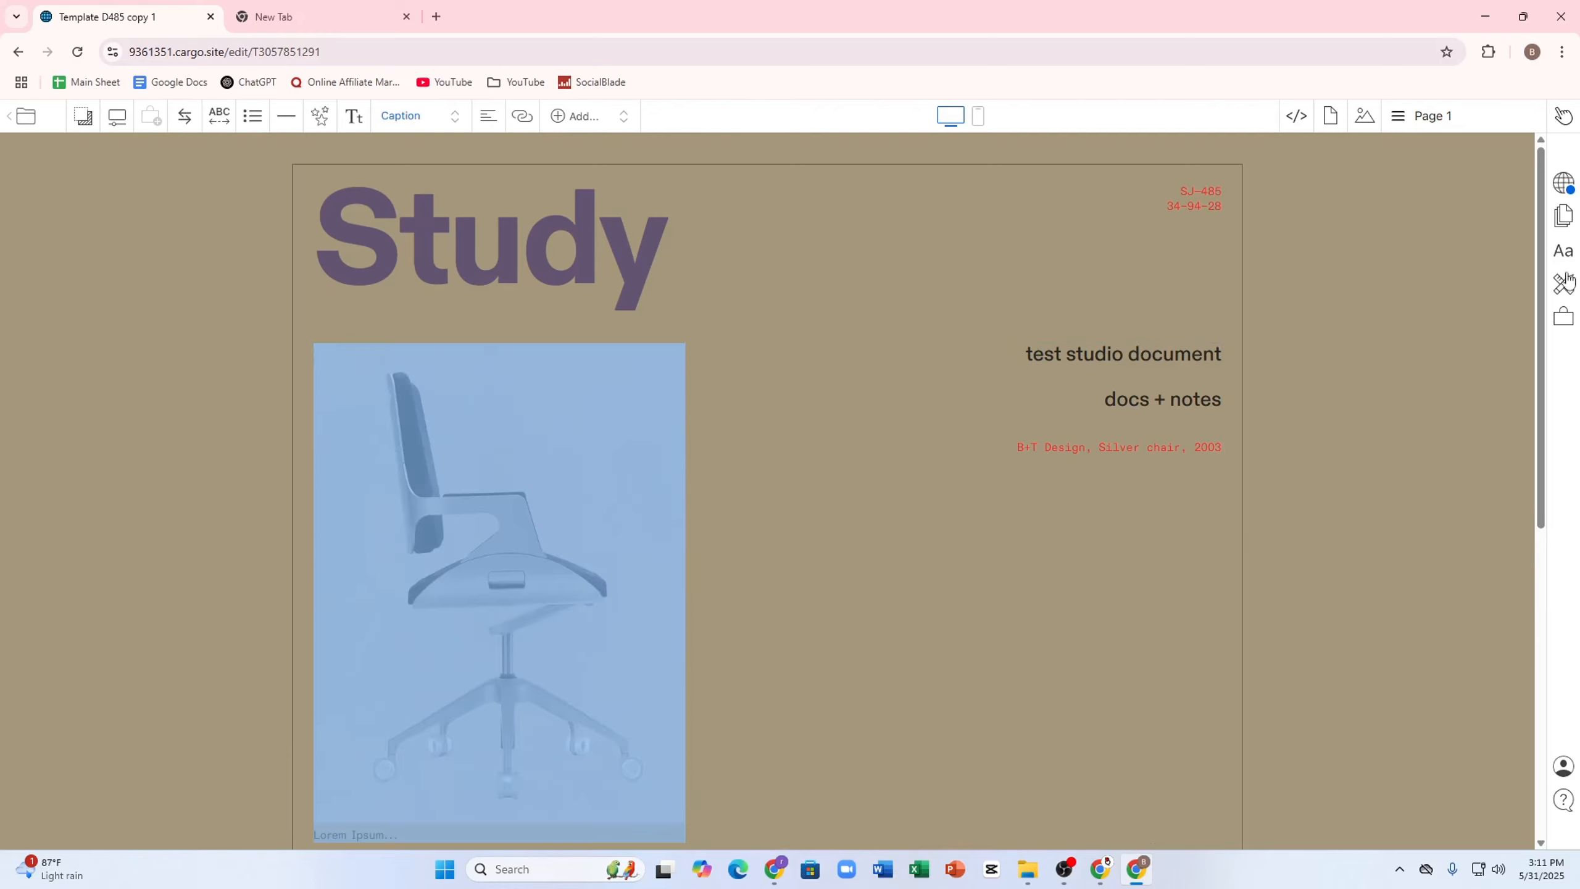
click(349, 118)
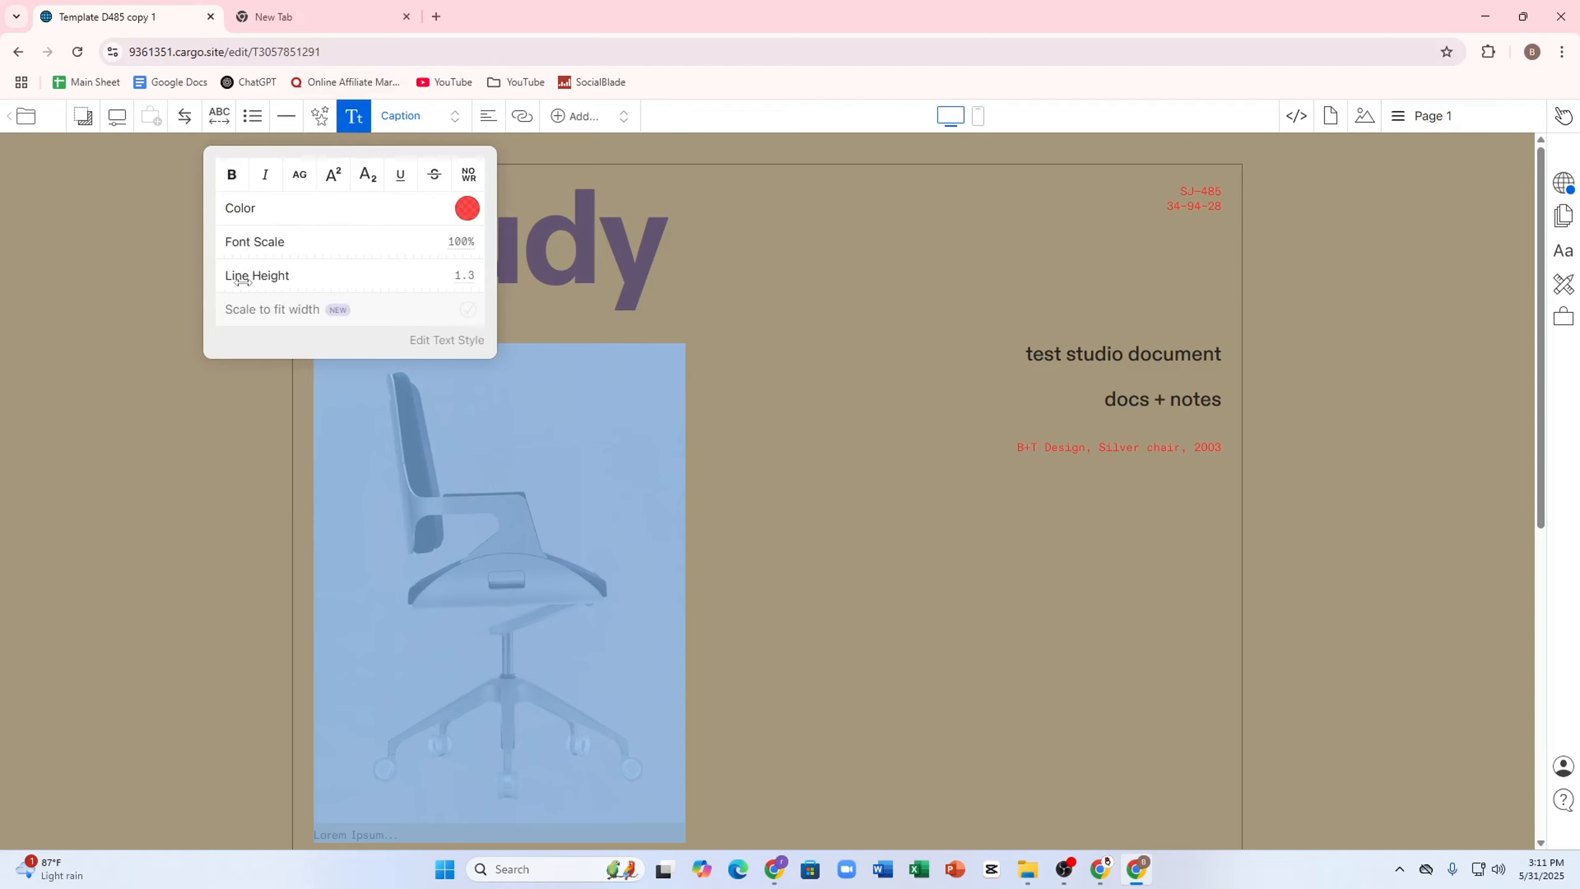
click(335, 176)
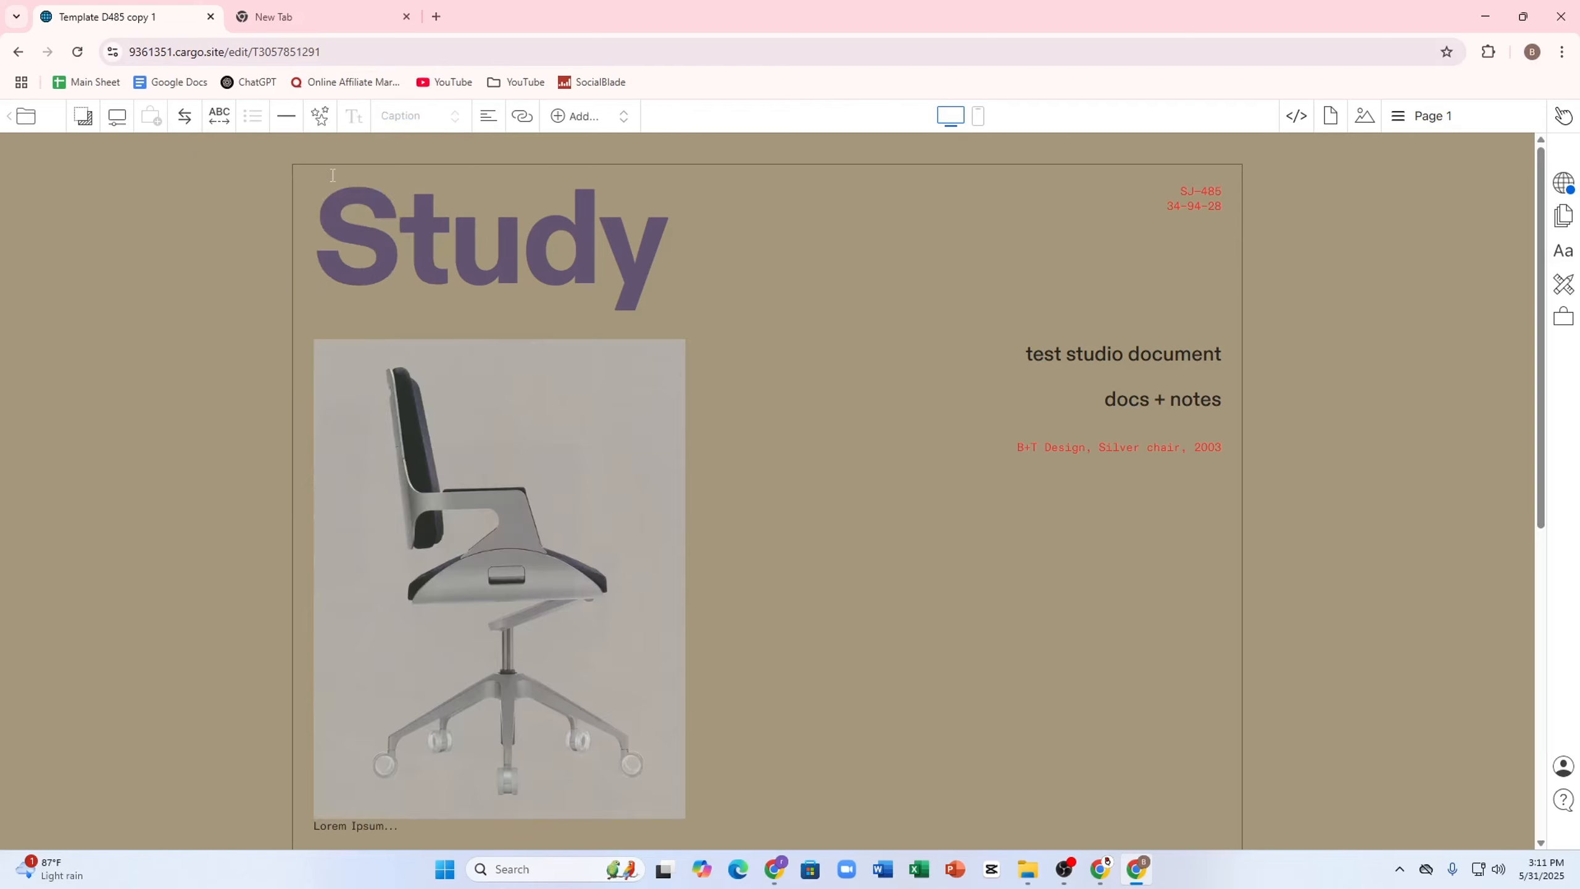
Add the line "fggfggfghg" below "docs + notes" and apply the Heading 2 style to it
text(fggfgg)
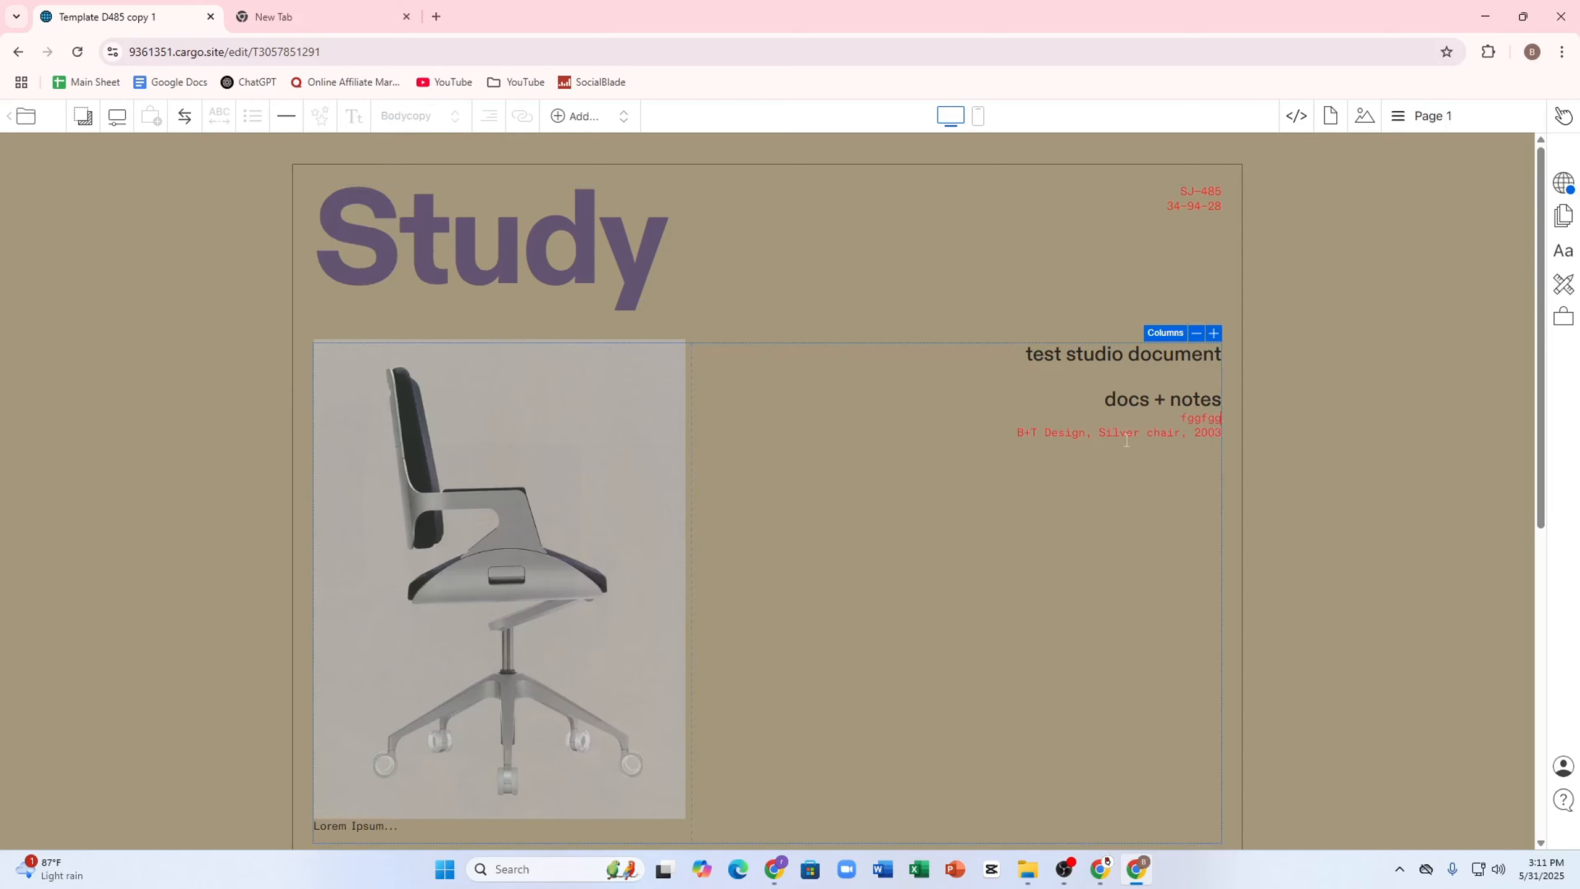
text(fghg)
drag(1212, 414, 1163, 422)
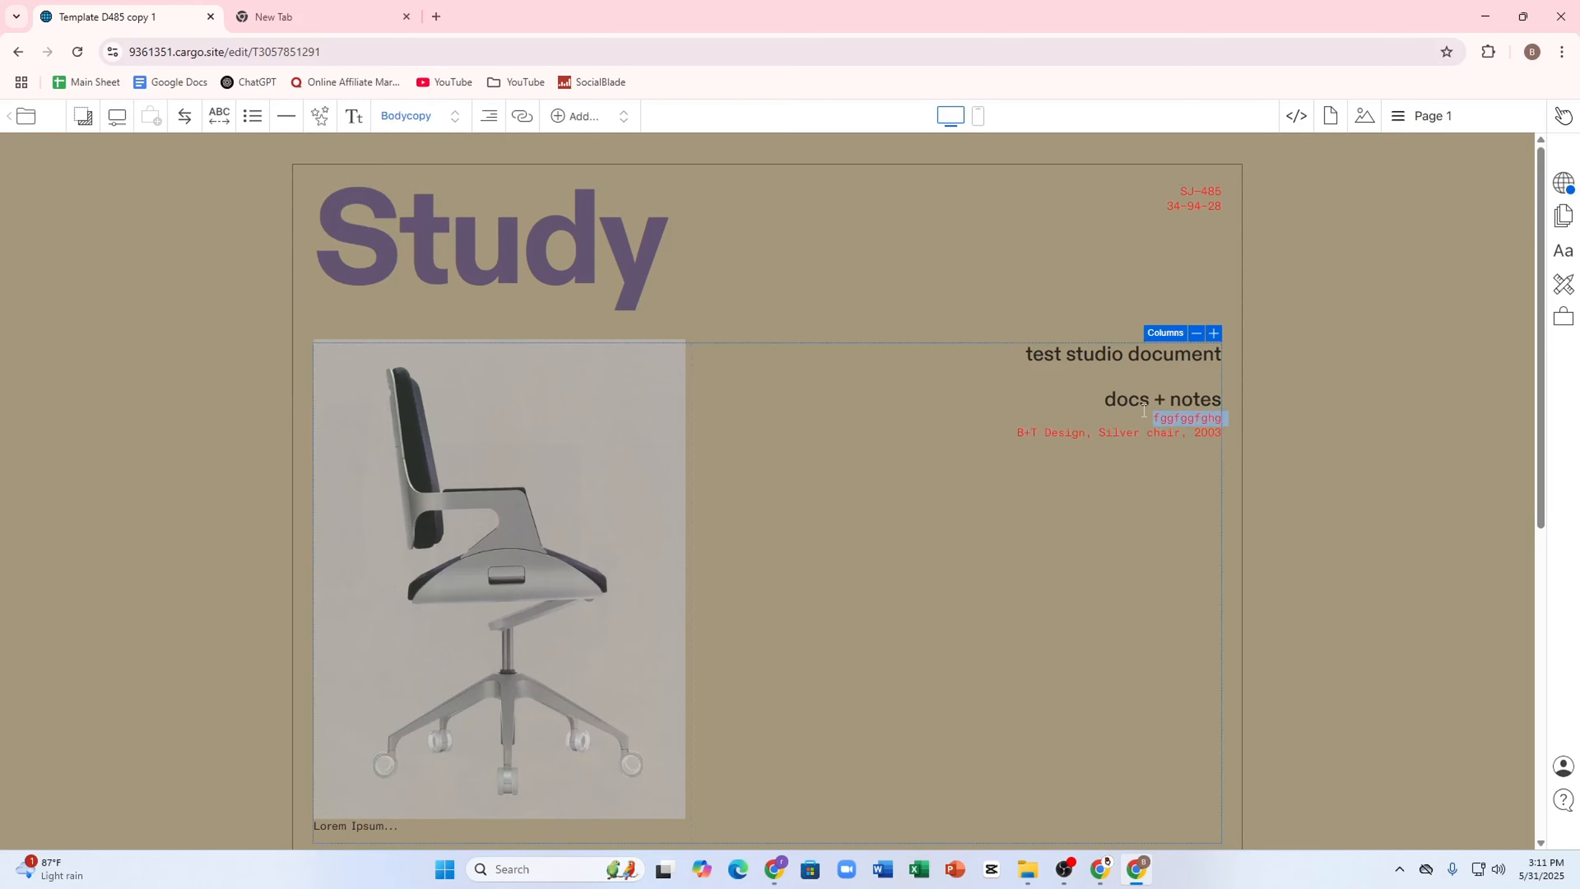
key(ctrl+plus)
key(ctrl+plus)
key(ctrl+plus)
key(ctrl+plus)
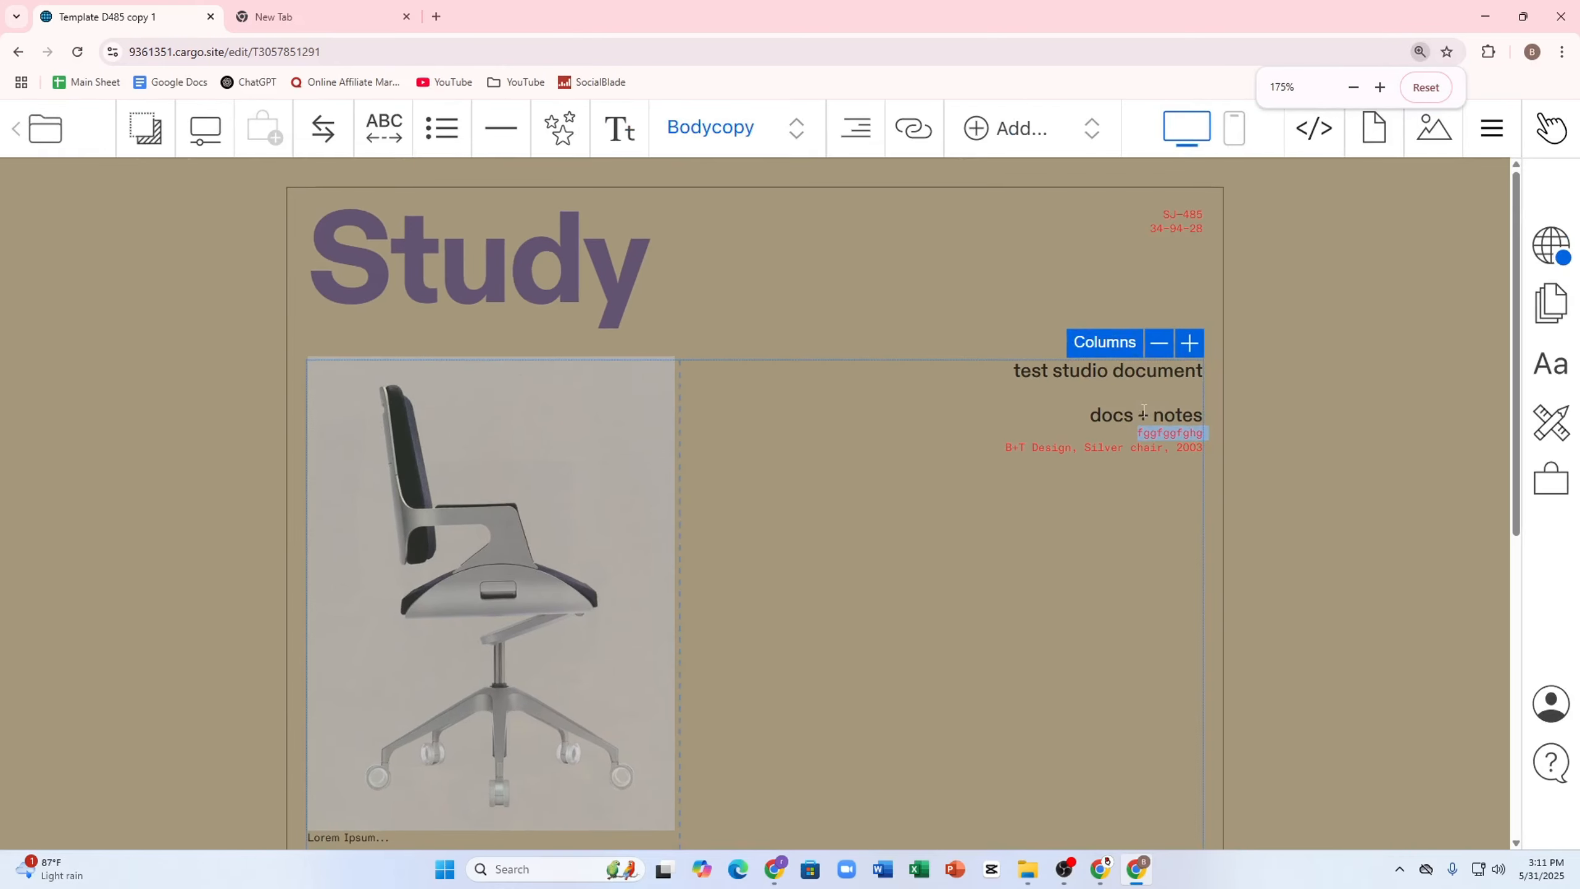
key(ctrl+plus)
key(ctrl+plus)
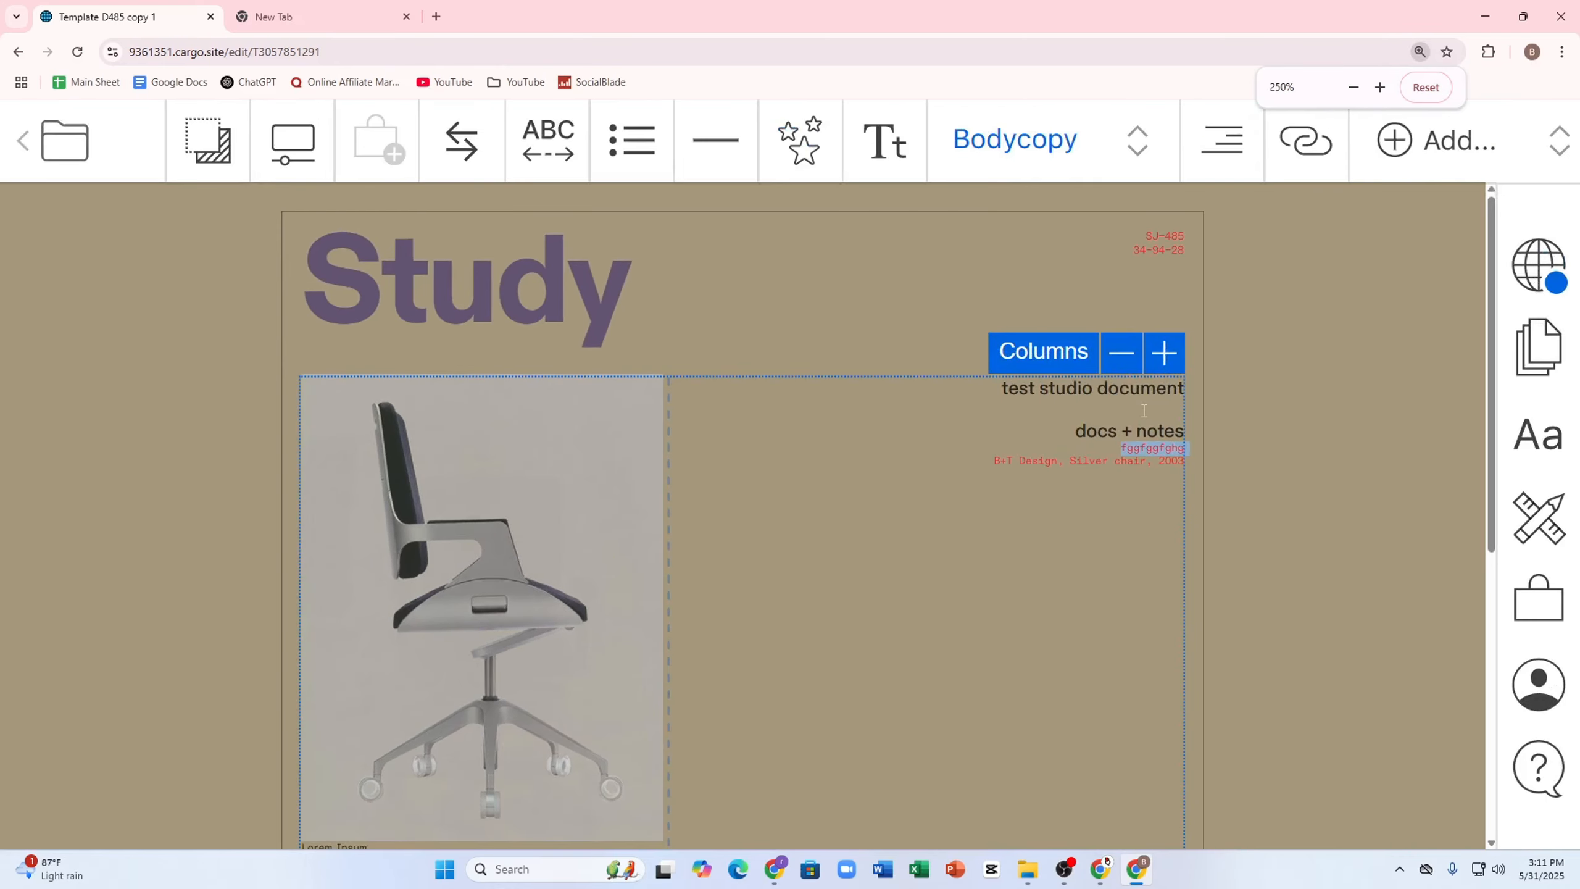
key(ctrl+minus)
key(ctrl+minus)
key(ctrl+minus)
key(ctrl+minus)
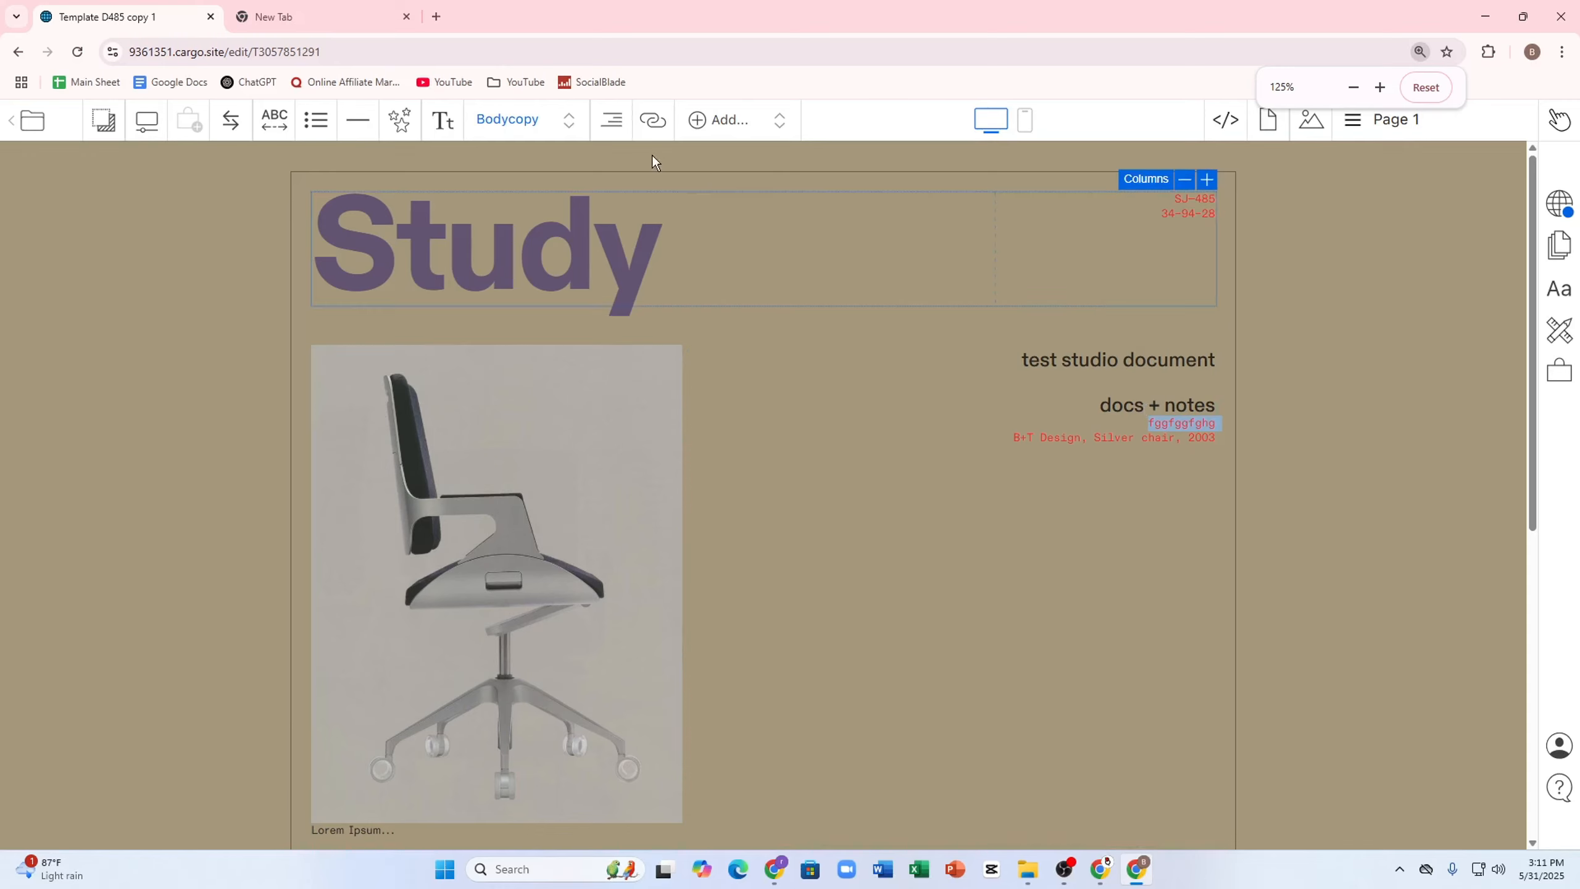
click(510, 119)
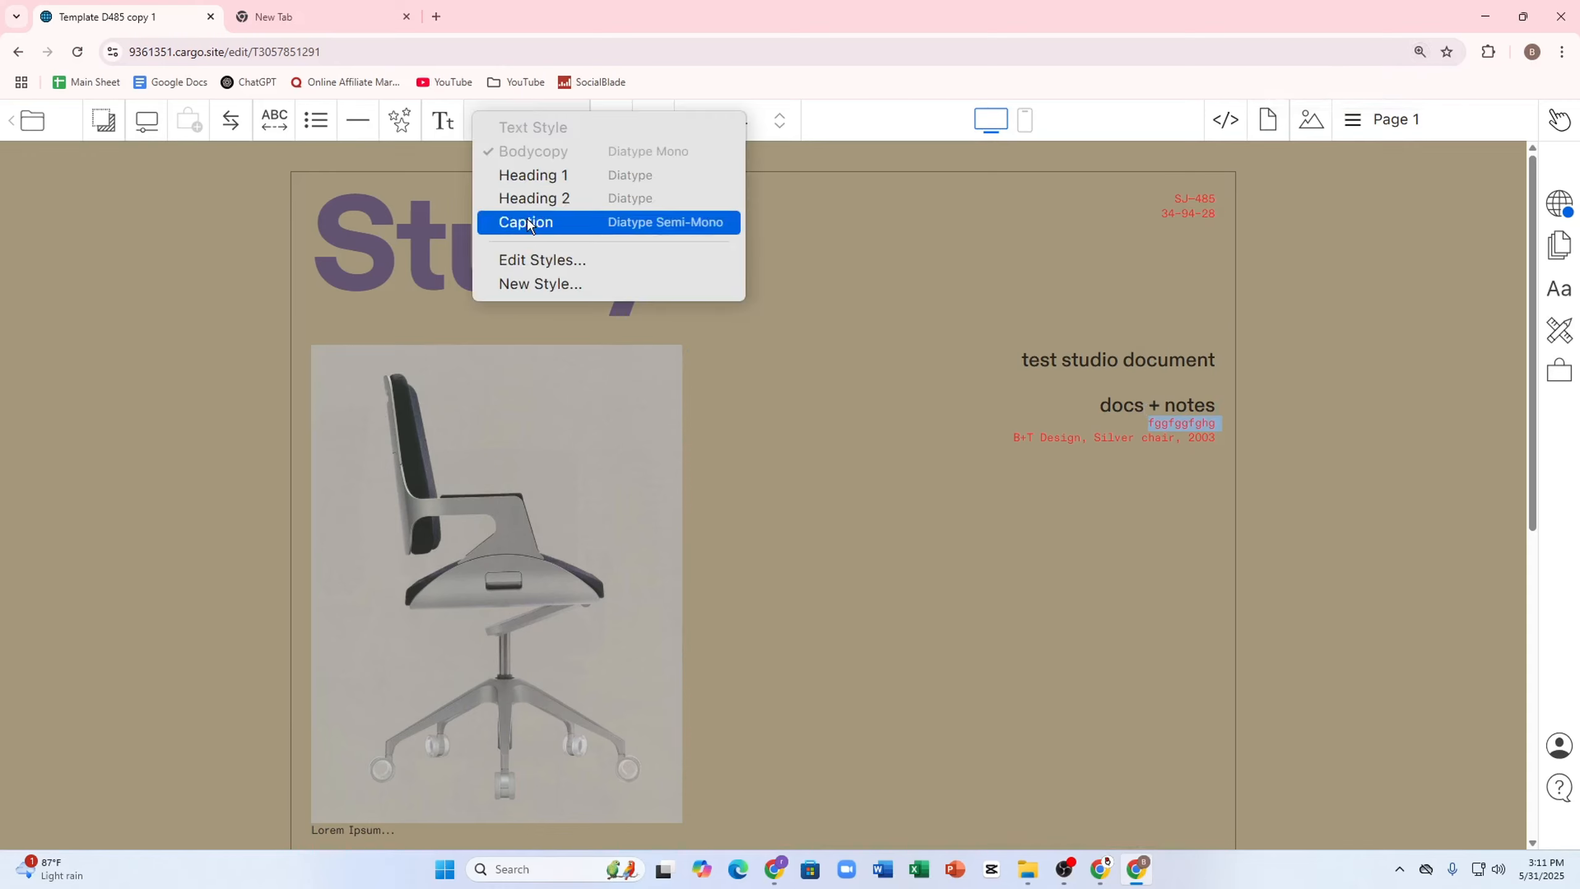
click(535, 199)
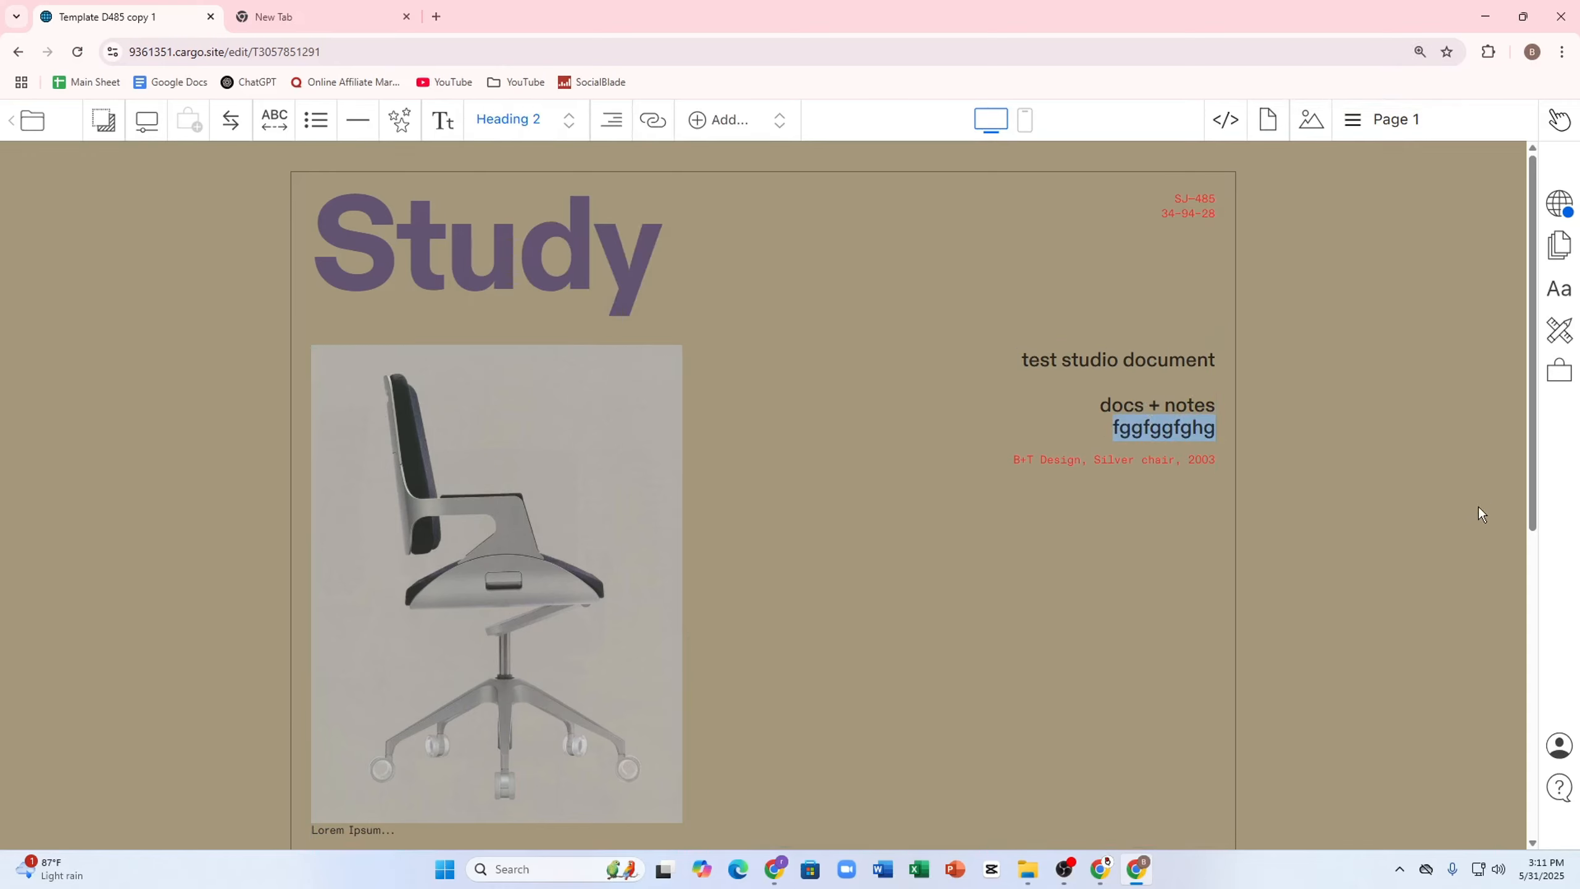
Widen the empty column beside the Lorem ipsum paragraphs so the text column becomes narrower
scroll(567, 345, down, 8)
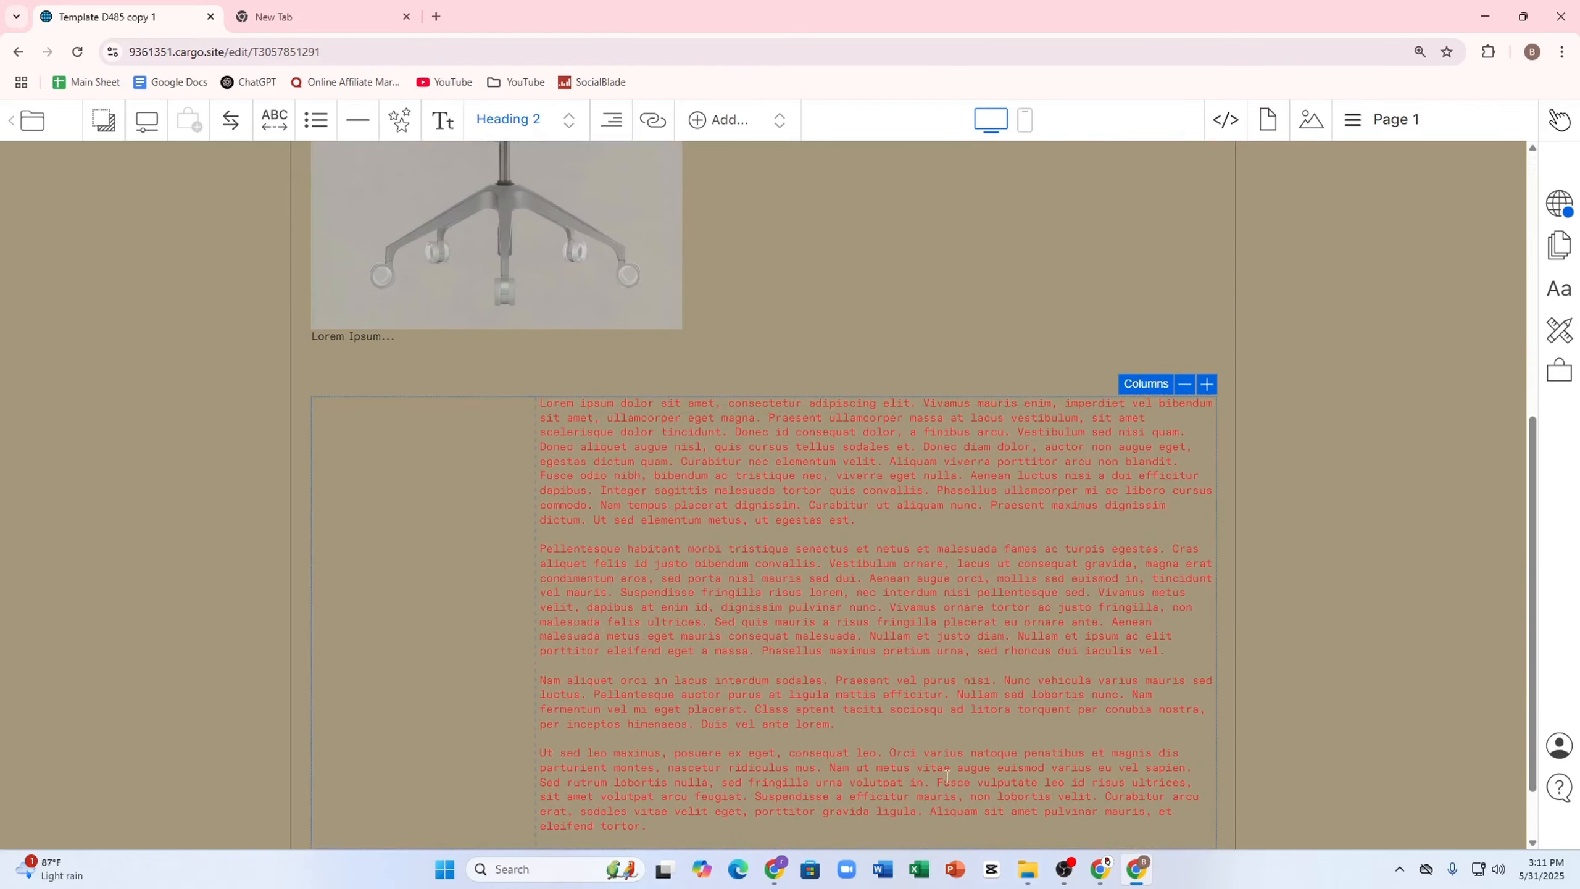
drag(537, 362, 567, 324)
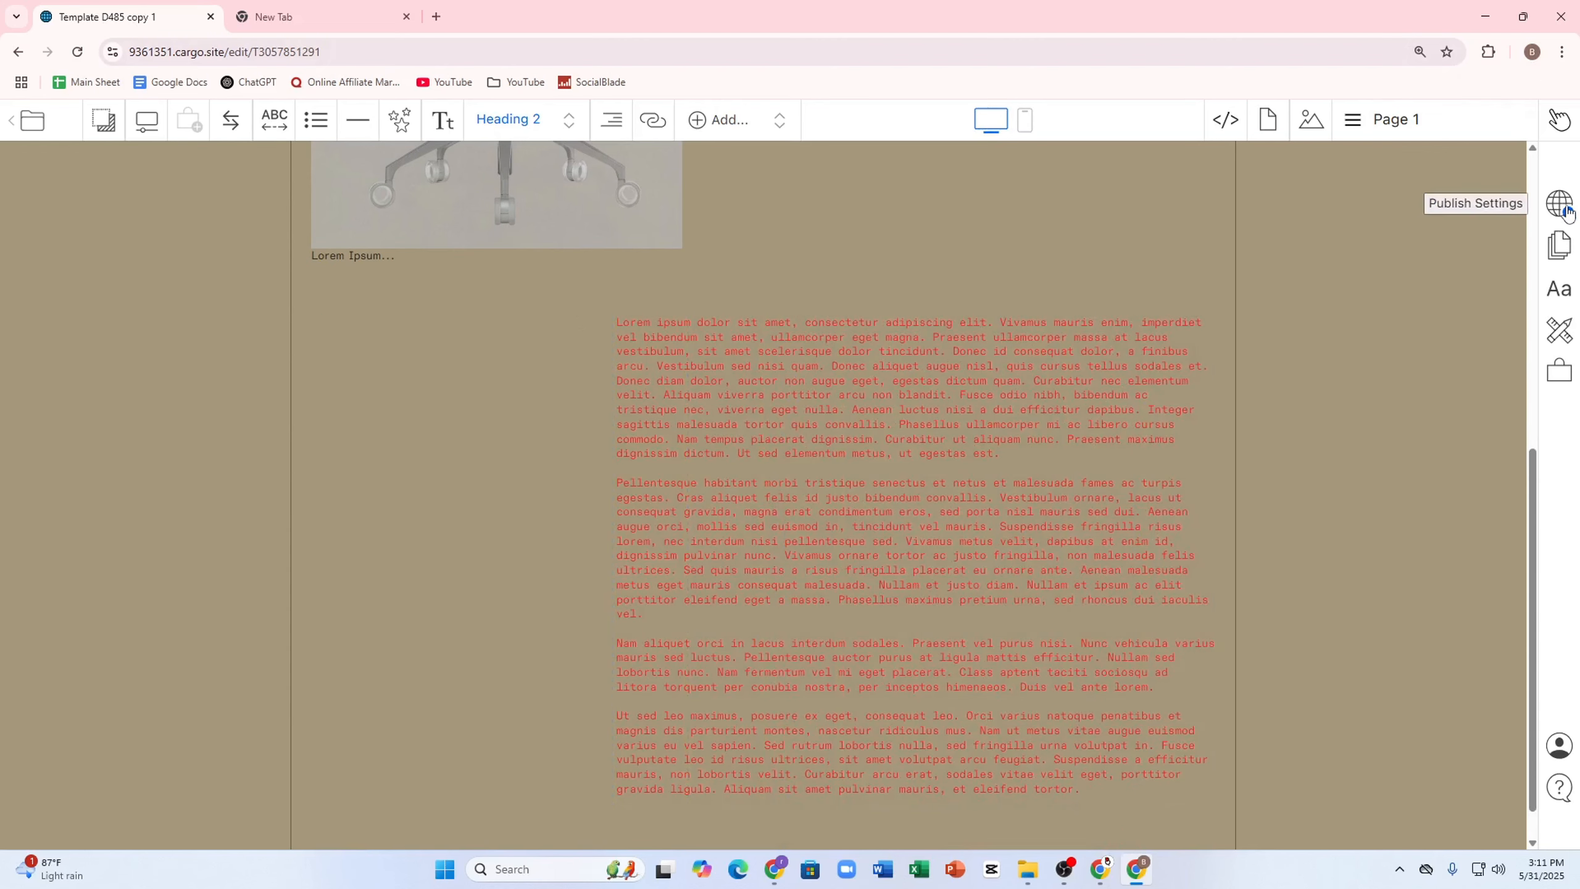
Duplicate Page 1 from the site's page list
click(1392, 121)
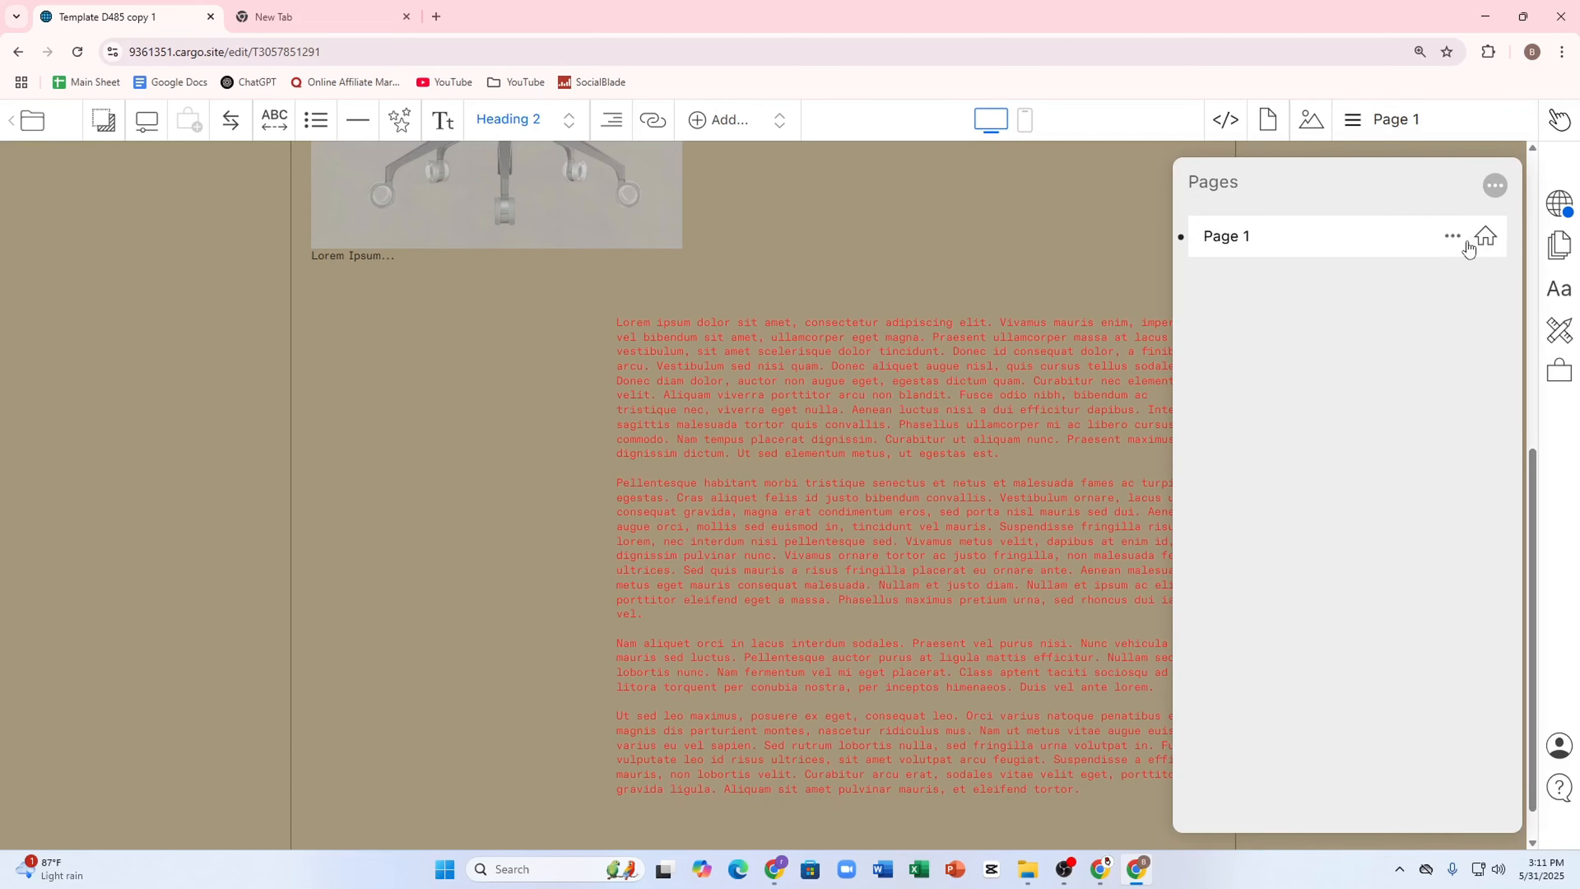
click(1453, 237)
click(1307, 247)
Turn Page 1 into an overlay and remove the overlay again
click(1453, 235)
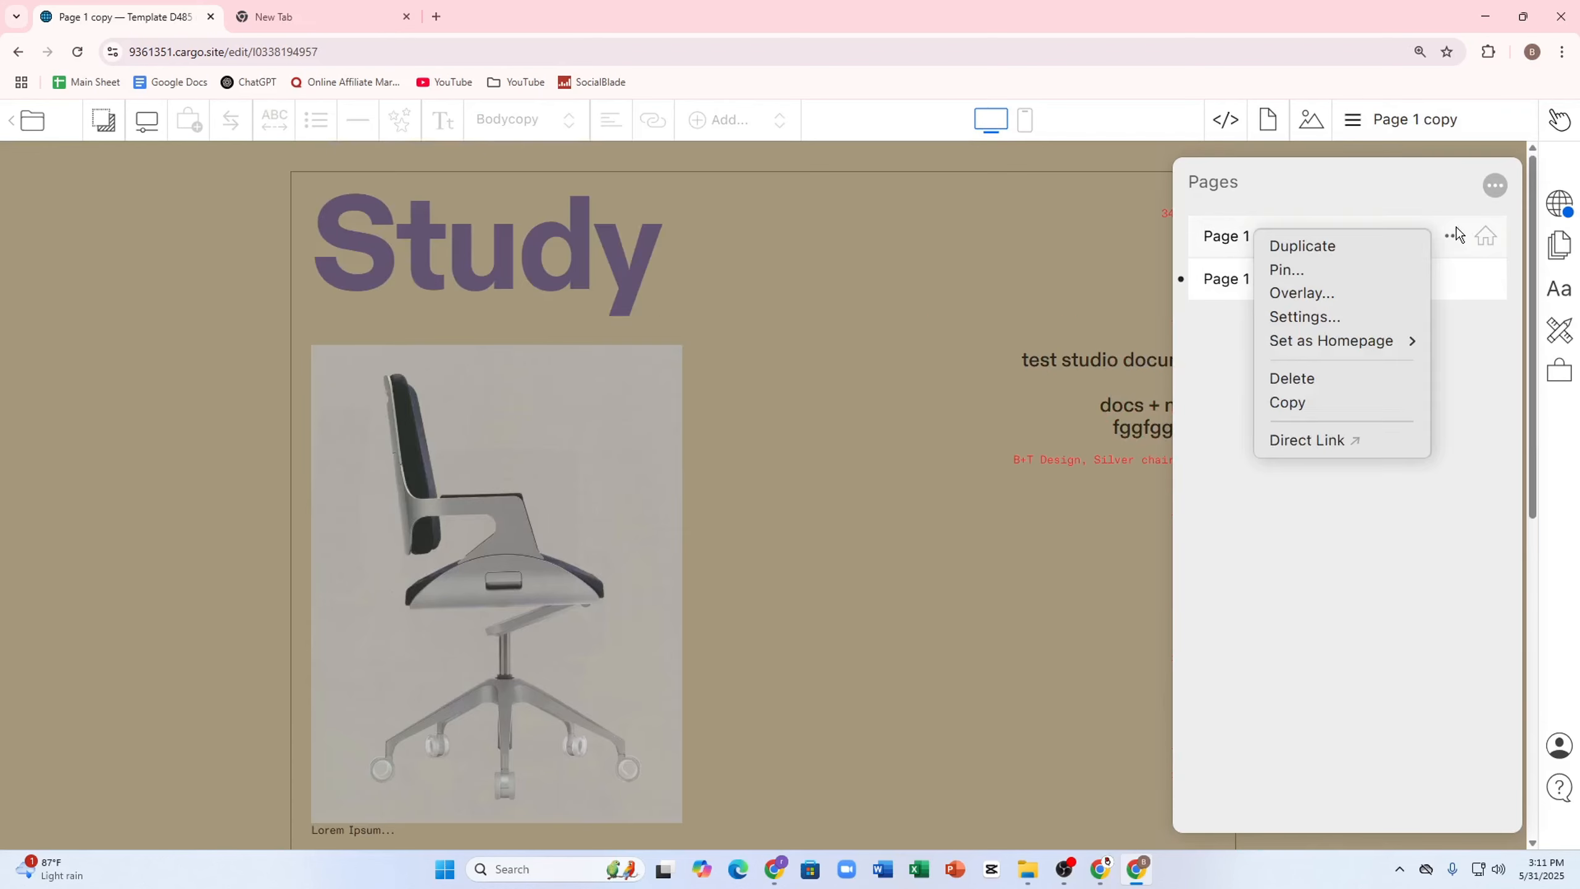
click(1318, 294)
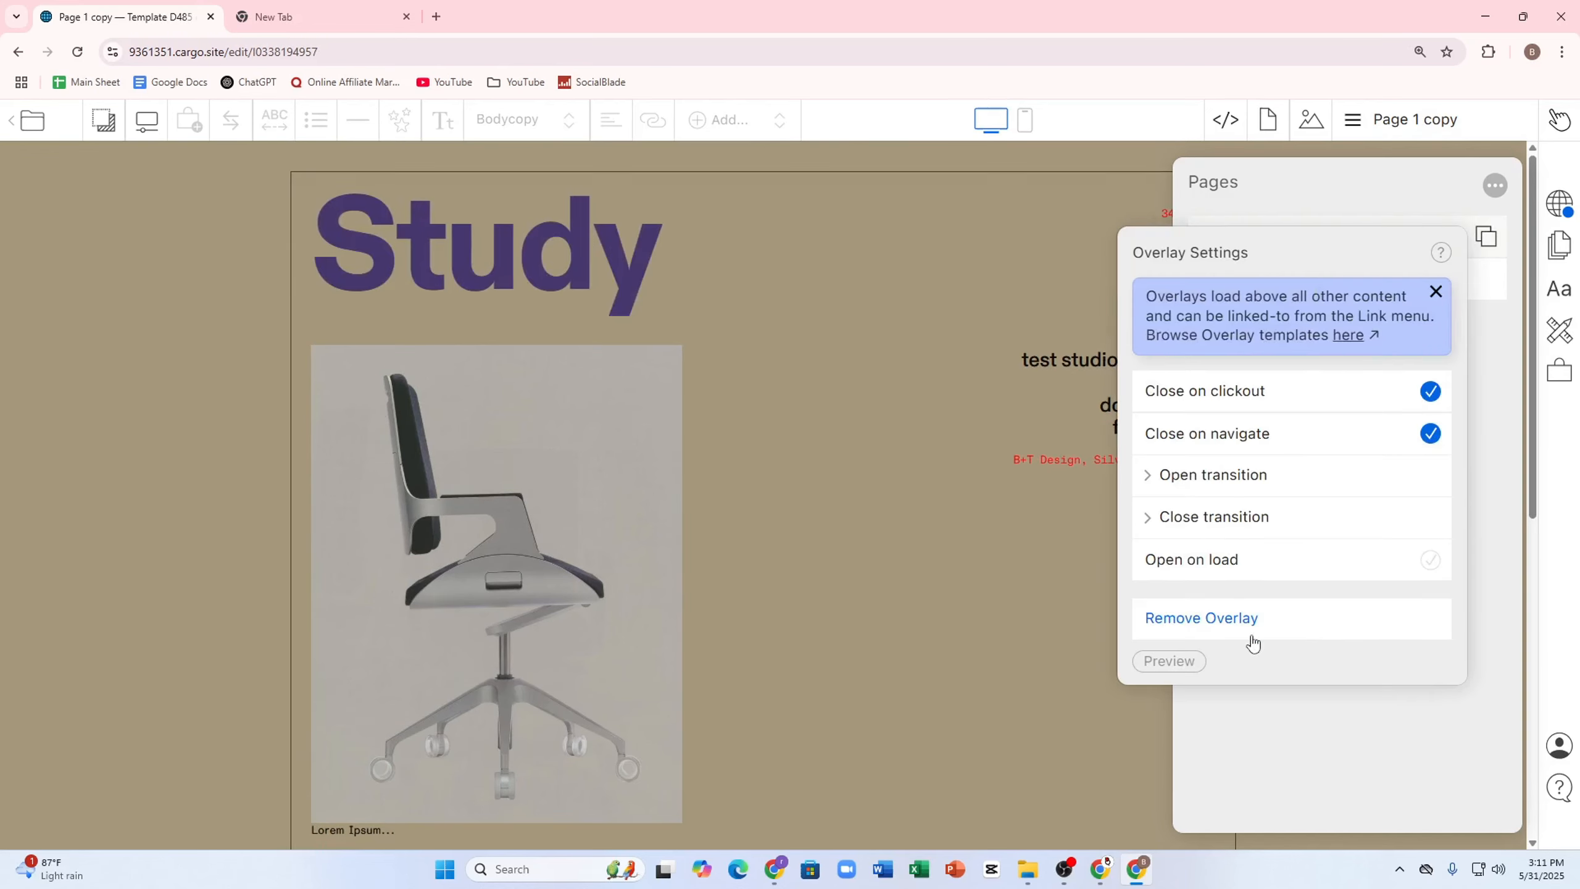
click(1230, 636)
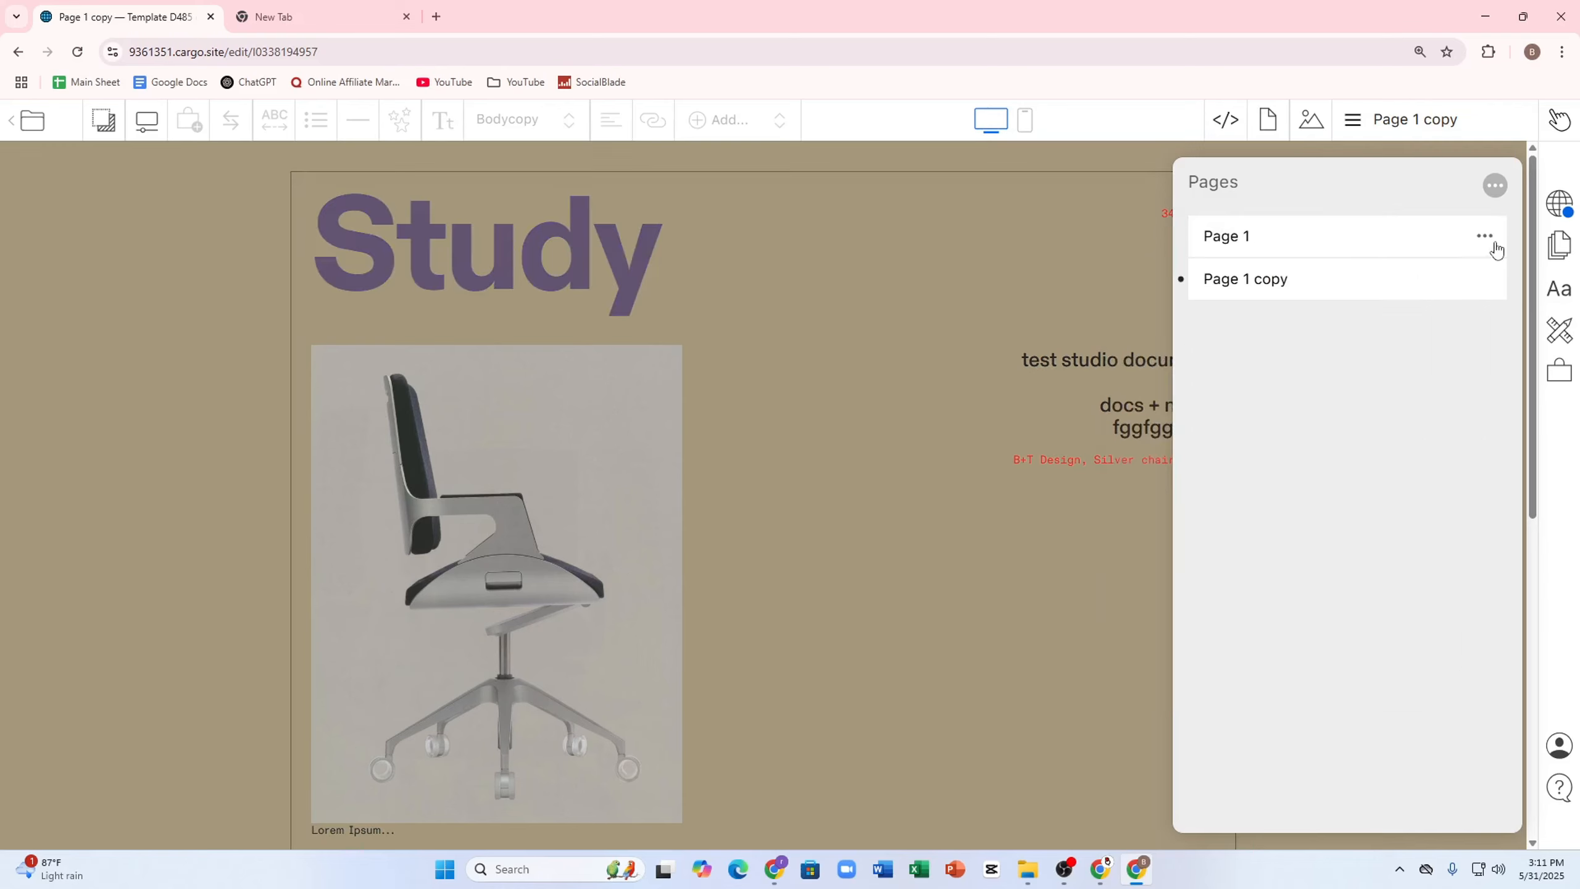
click(1496, 186)
click(1497, 184)
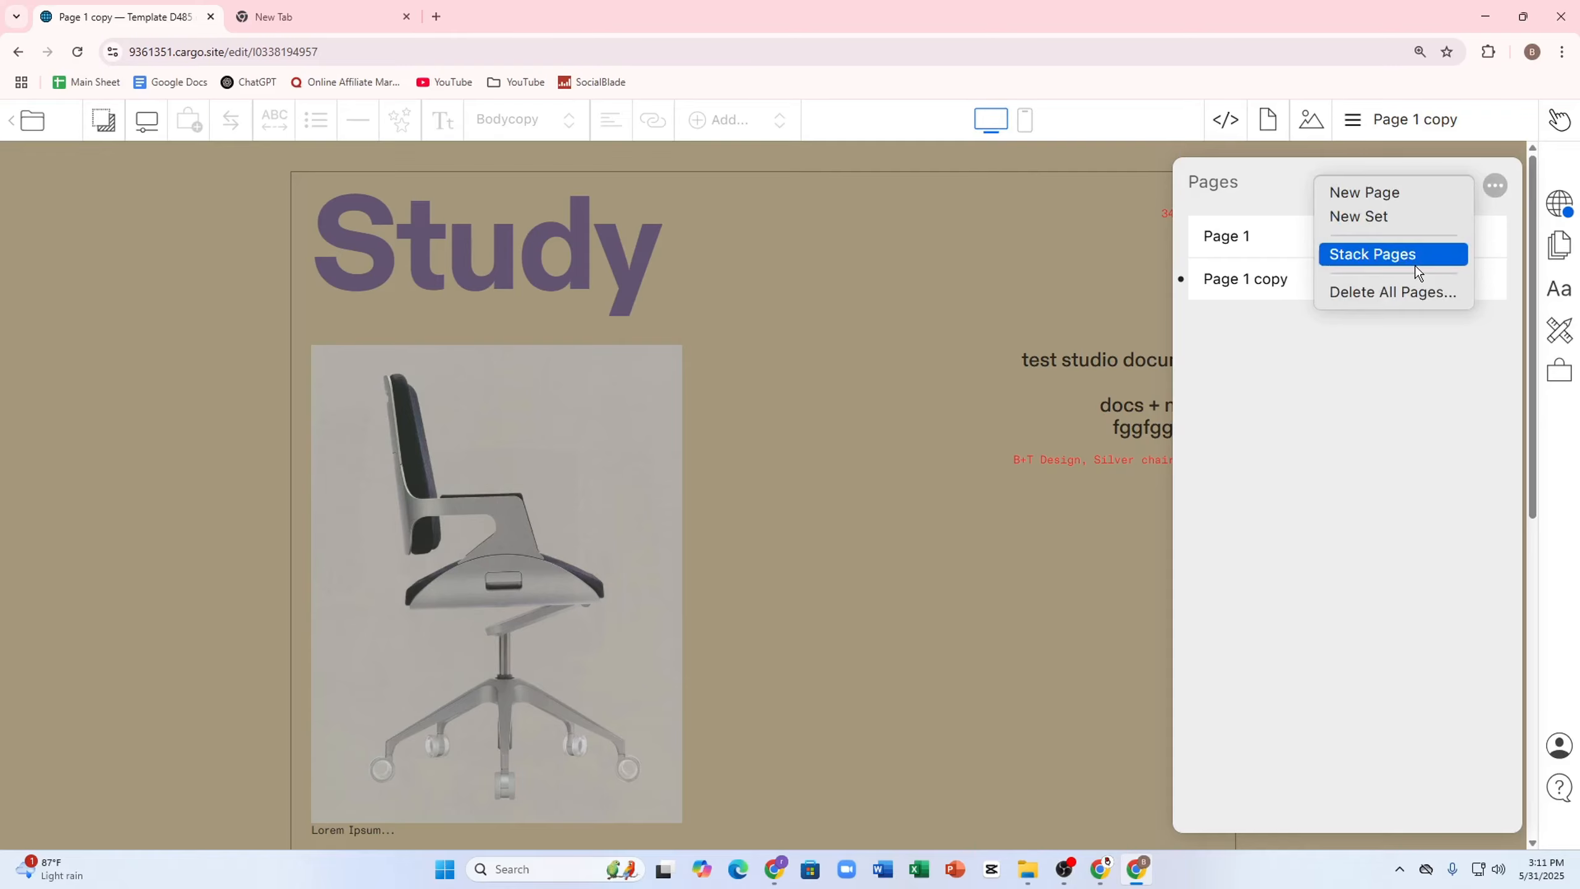
click(1386, 290)
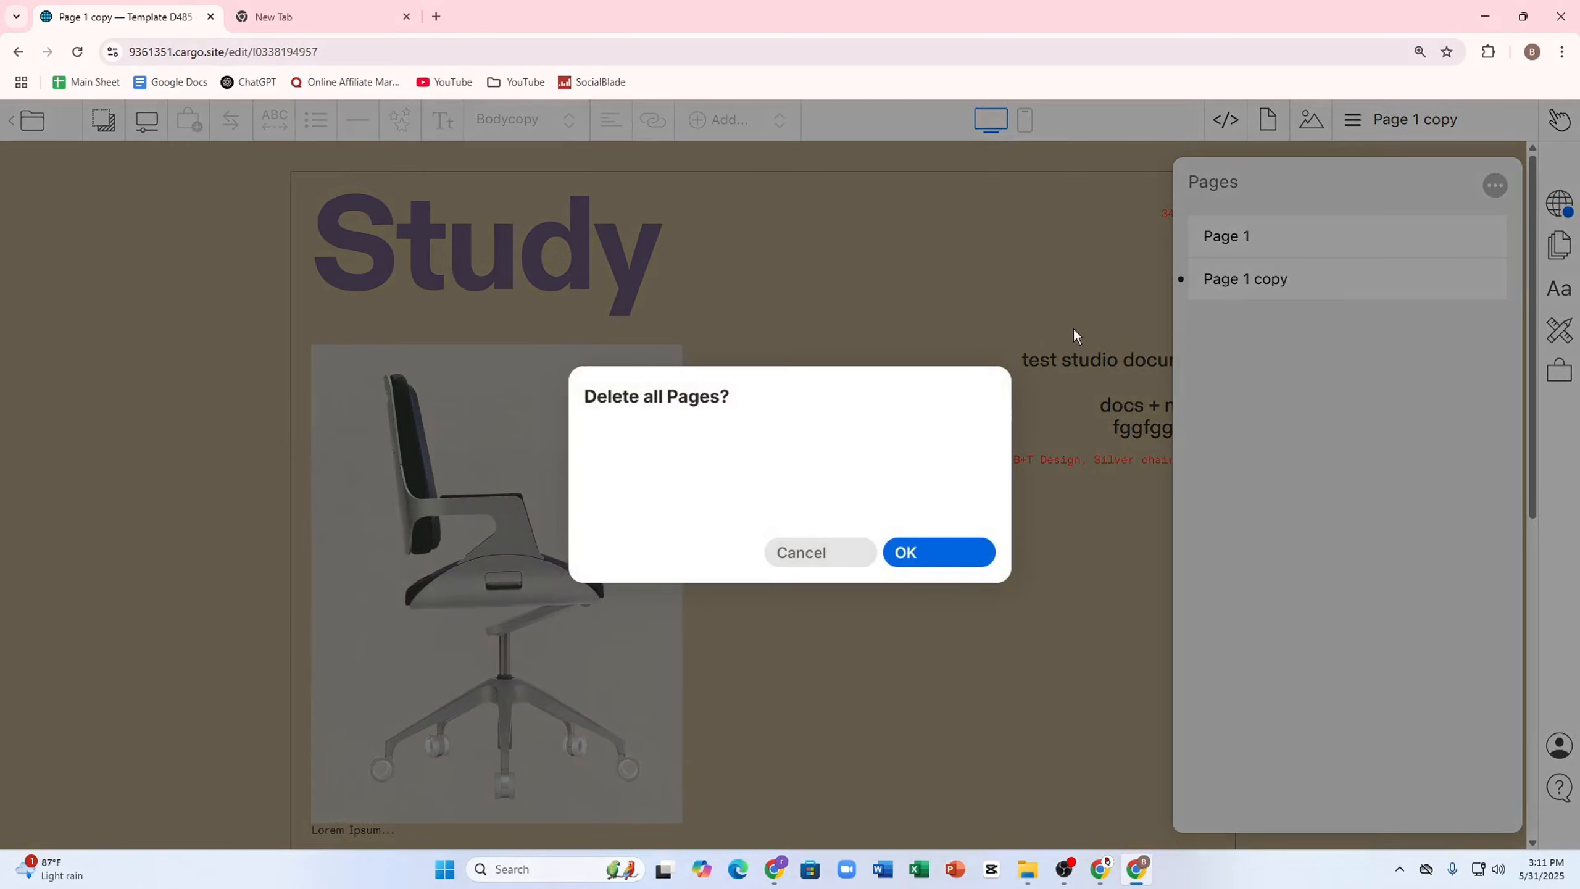
click(837, 572)
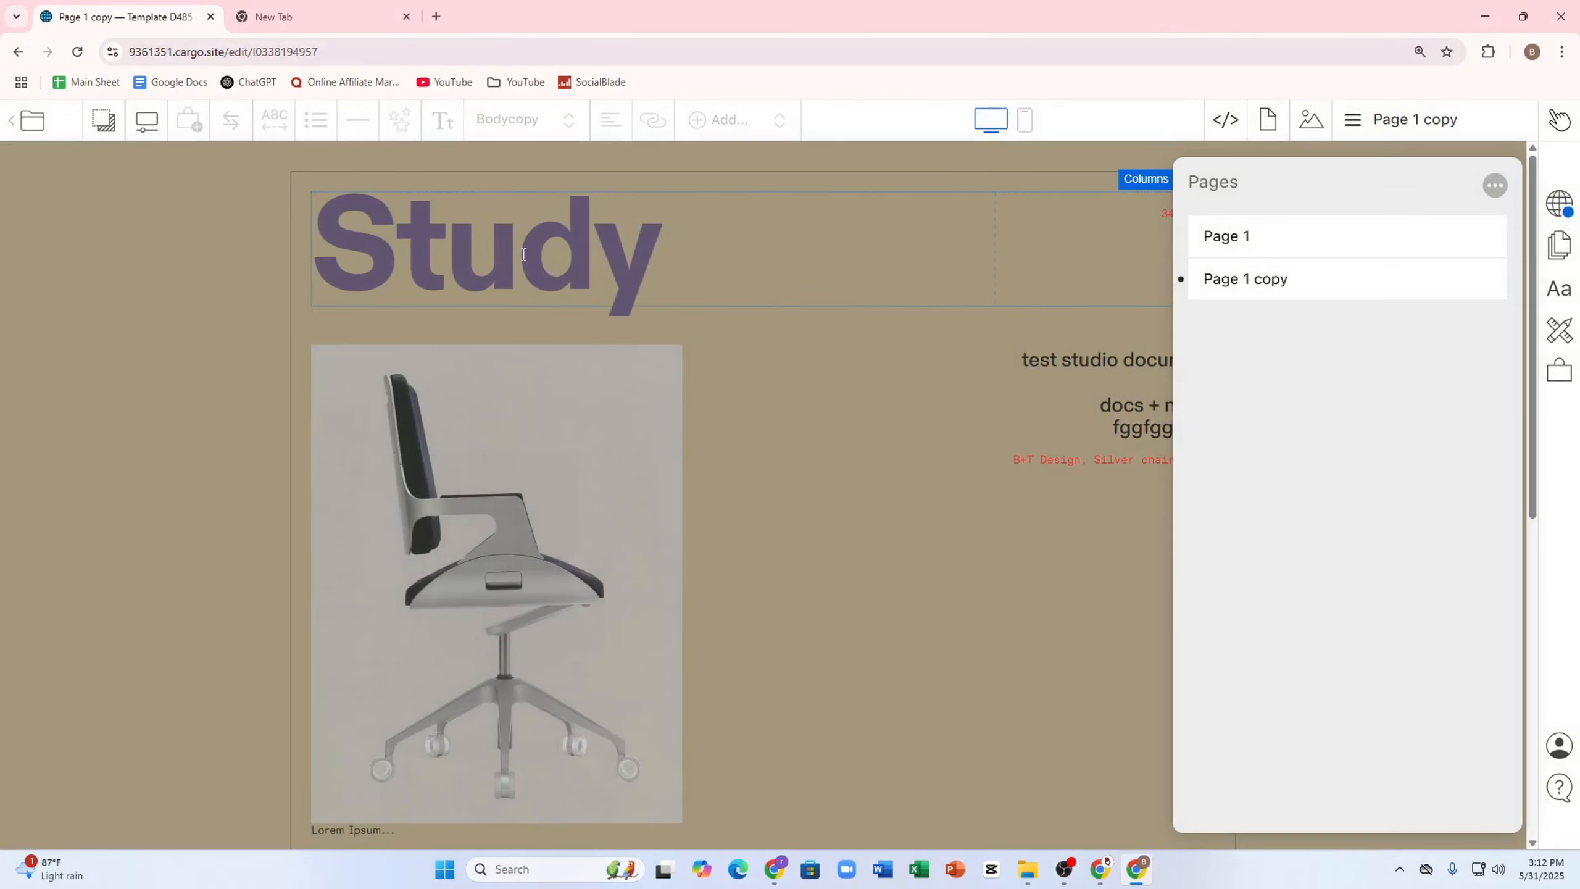